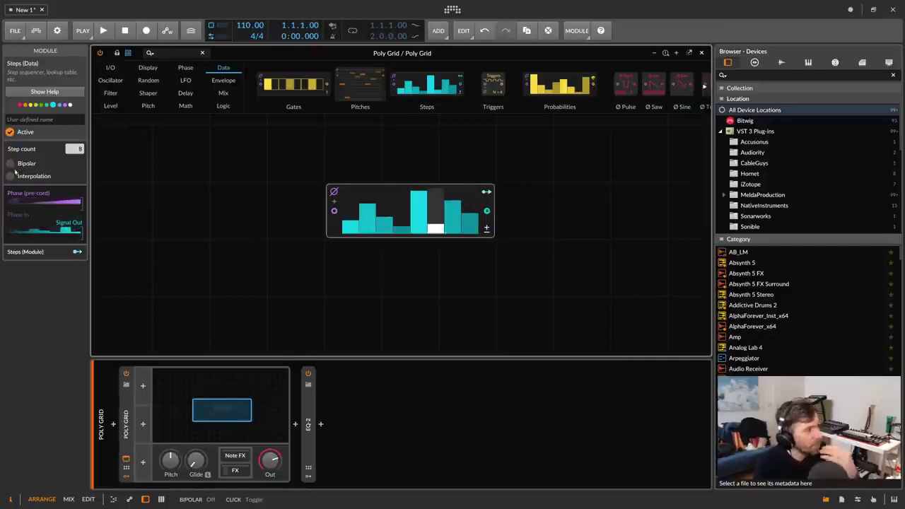
Step: Enable interpolation on the Steps module and draw several different curves across its 8 steps
click(23, 179)
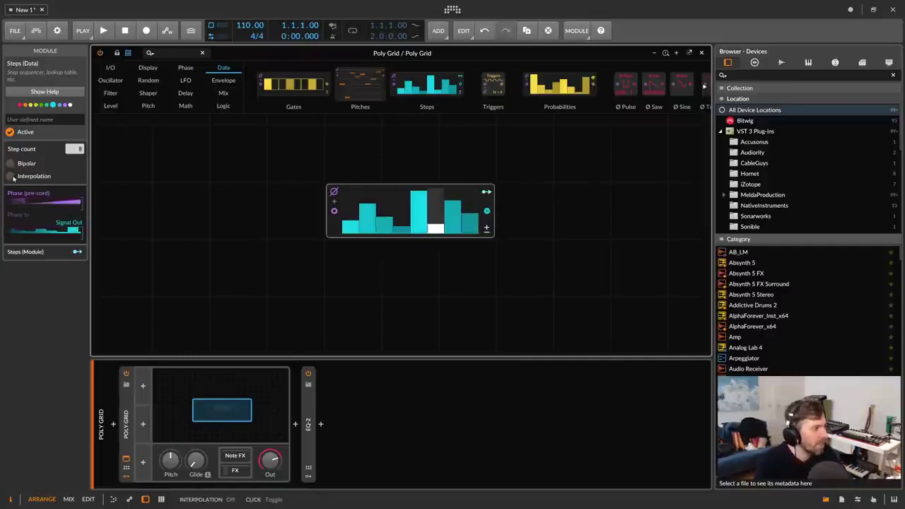
drag(375, 200, 403, 192)
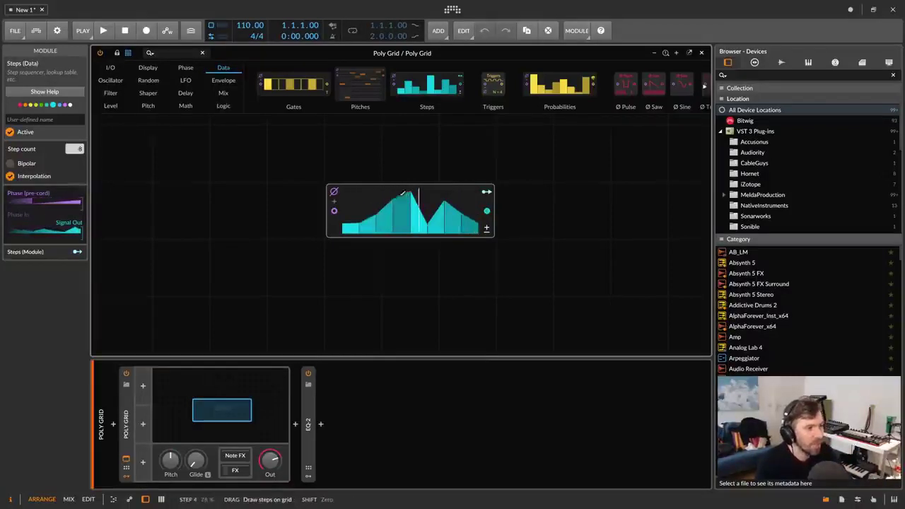
mouse_move(470, 203)
mouse_down()
mouse_move(367, 228)
mouse_move(351, 206)
mouse_move(399, 203)
mouse_up()
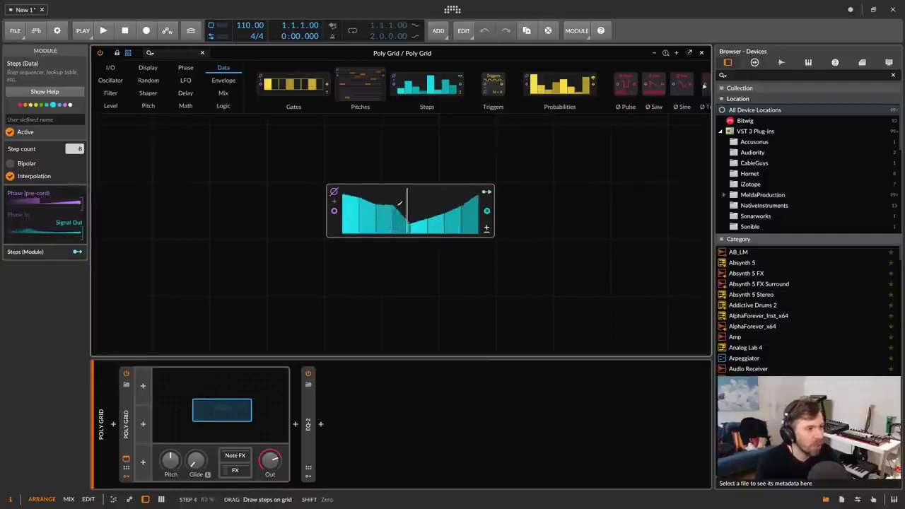
drag(455, 224, 479, 216)
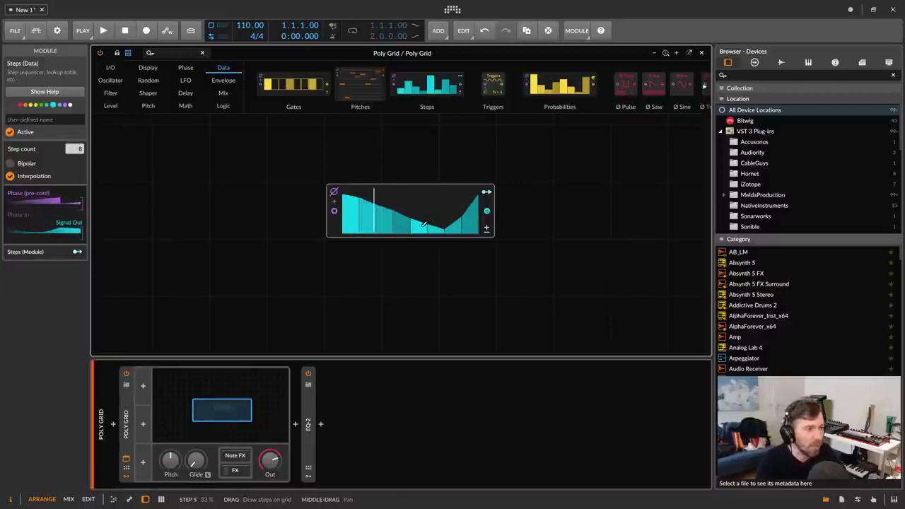
mouse_move(424, 224)
mouse_down()
mouse_move(350, 229)
mouse_move(473, 194)
mouse_up()
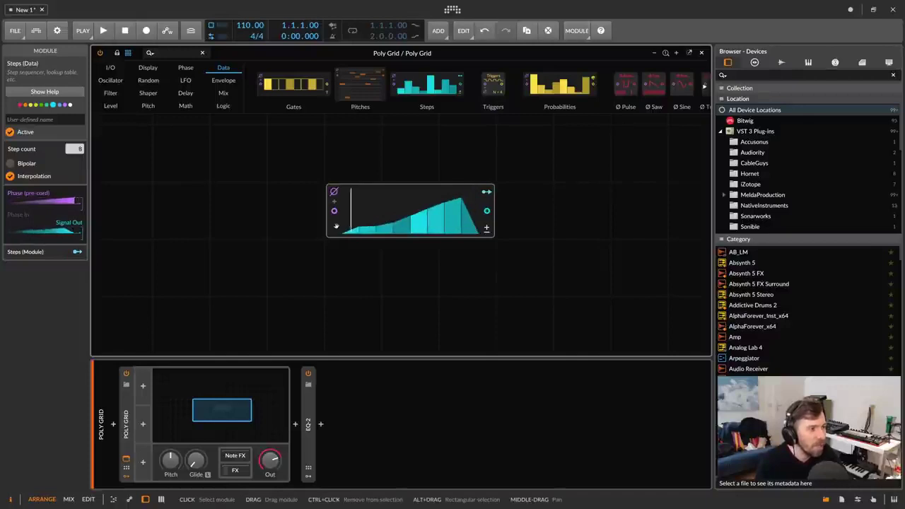
Step: Raise the step count to 64, then draw a continuous hilly curve across the module and widen it
drag(75, 149, 75, 103)
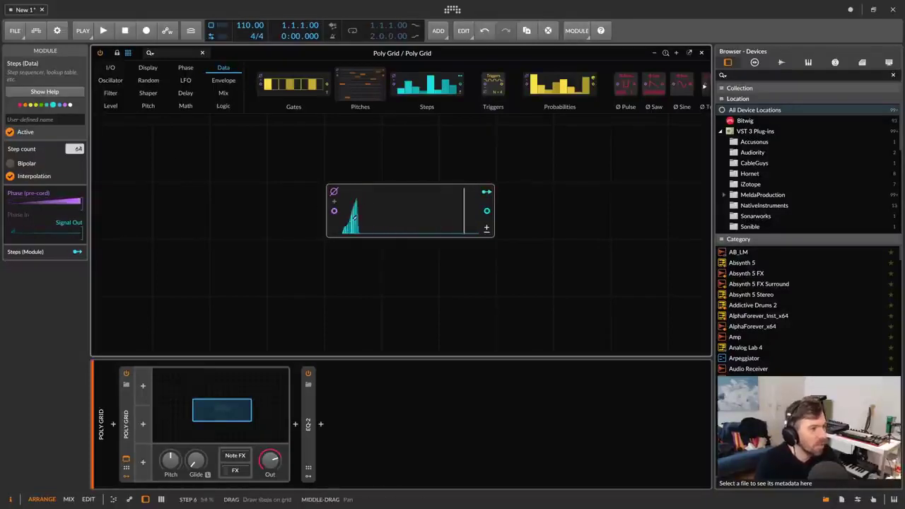
mouse_move(352, 221)
mouse_down()
mouse_move(371, 198)
mouse_move(391, 212)
mouse_move(443, 211)
mouse_move(485, 192)
mouse_up()
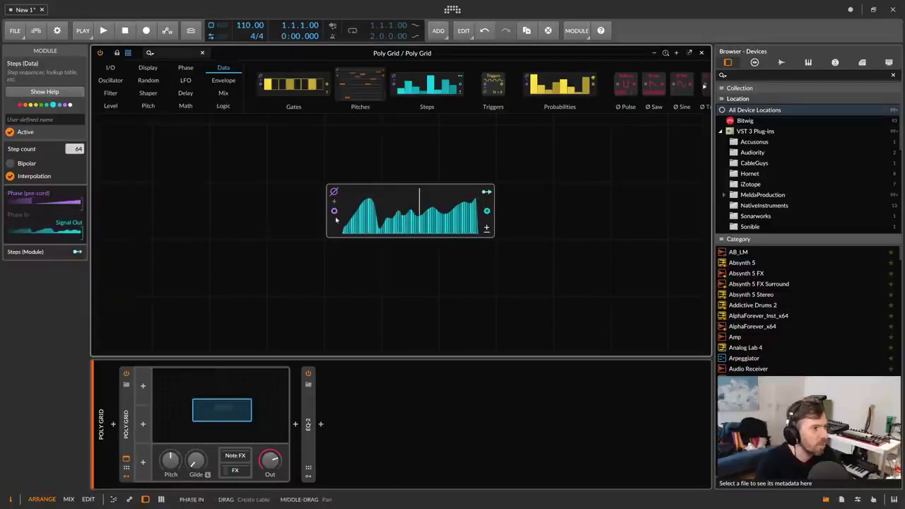
drag(333, 223, 634, 228)
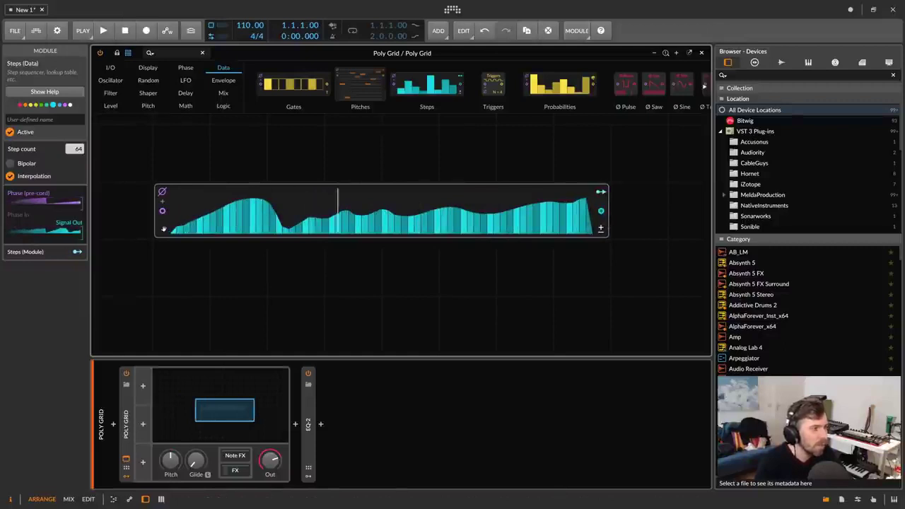
Step: Make the Steps module bipolar and draw a wave that alternates above and below the zero line
click(27, 164)
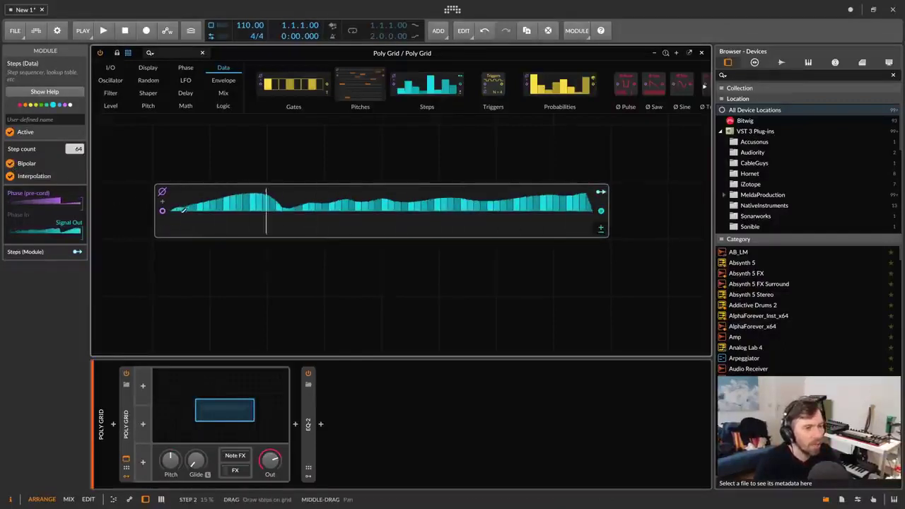
mouse_move(179, 209)
mouse_down()
mouse_move(280, 218)
mouse_move(308, 209)
mouse_move(372, 222)
mouse_move(412, 199)
mouse_move(447, 217)
mouse_move(546, 221)
mouse_move(593, 205)
mouse_up()
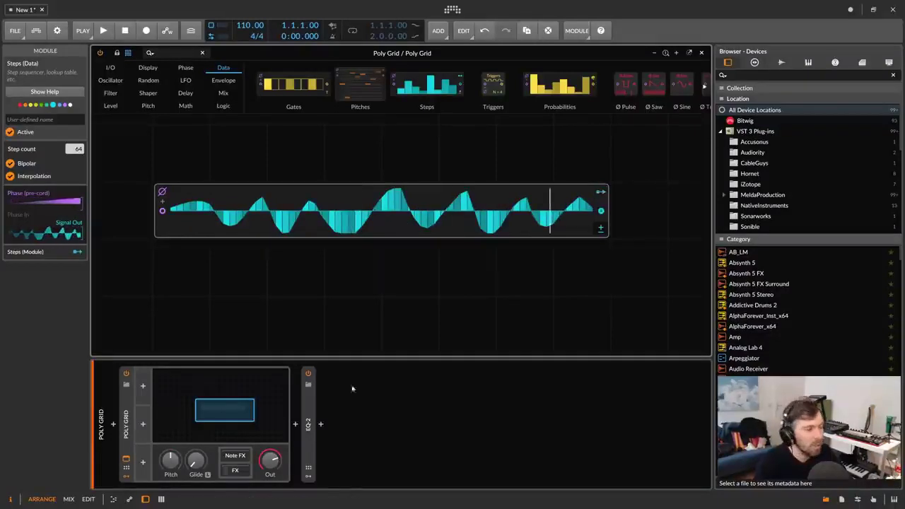
Step: Insert the Gatekeeper effect after EQ-2 and place its window below the Steps module
click(321, 425)
text(gate)
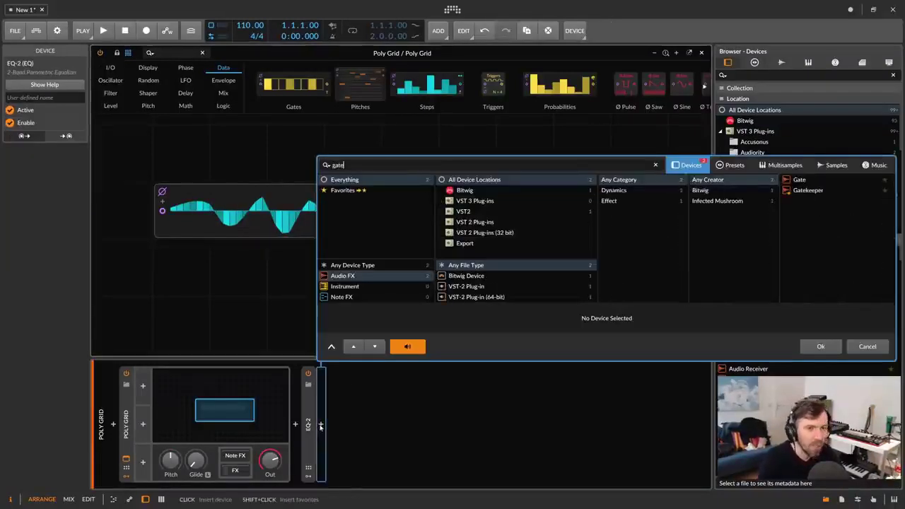
key(Down)
key(Down)
key(Return)
drag(392, 156, 336, 260)
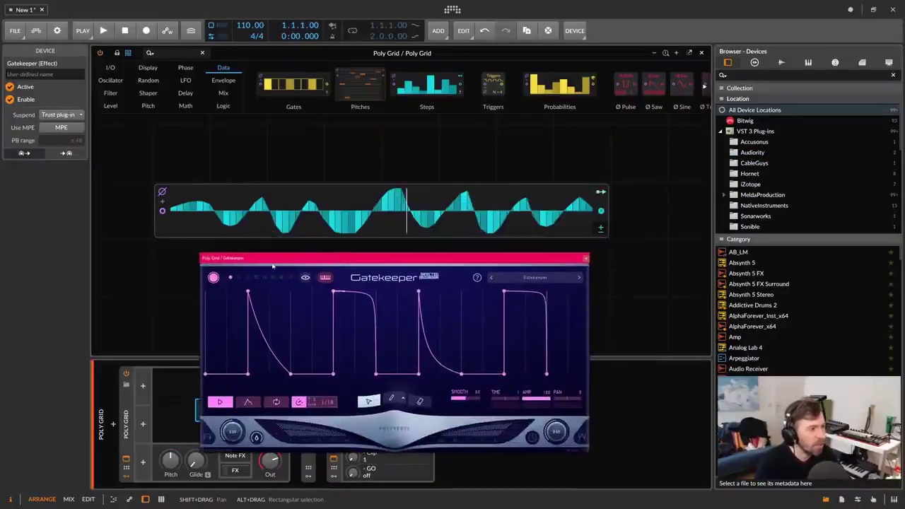
Step: Reshape Gatekeeper's second gate pulse with an earlier start, a later end and a gradual S-shaped decay
drag(332, 373, 299, 373)
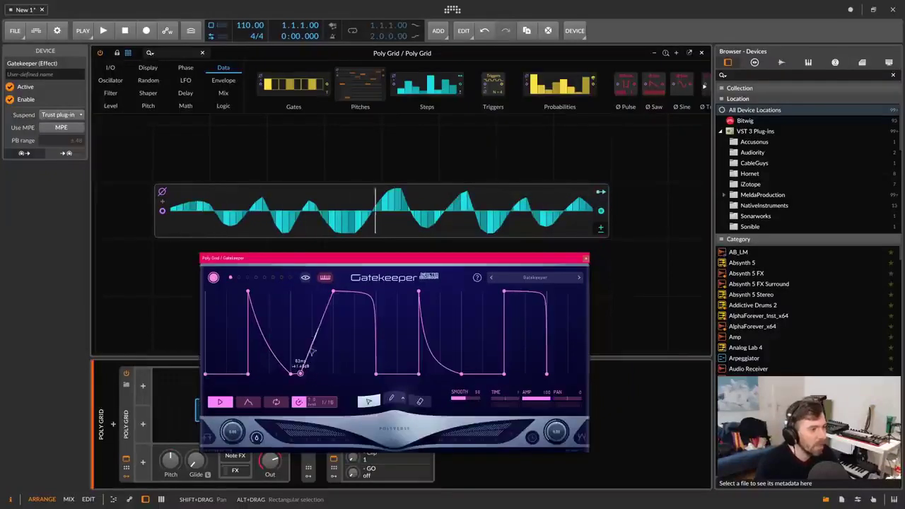
drag(333, 291, 300, 292)
drag(375, 373, 386, 373)
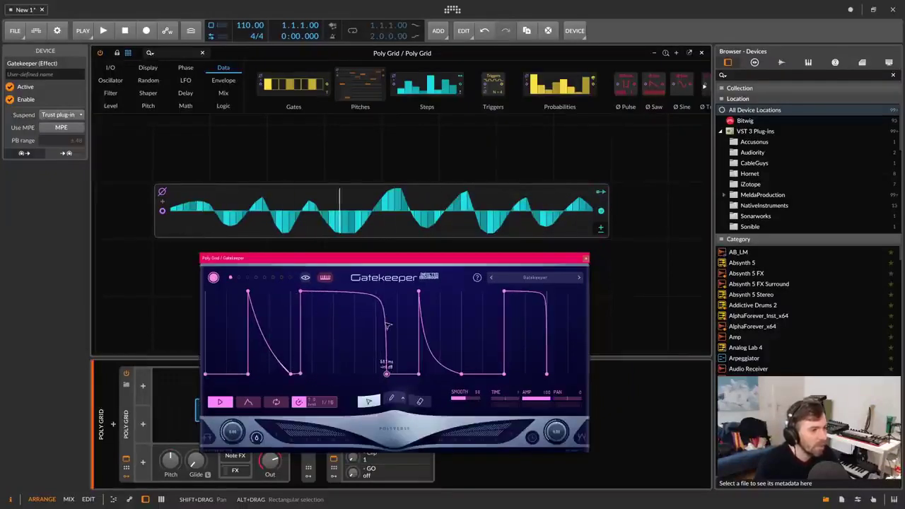
drag(369, 301, 329, 383)
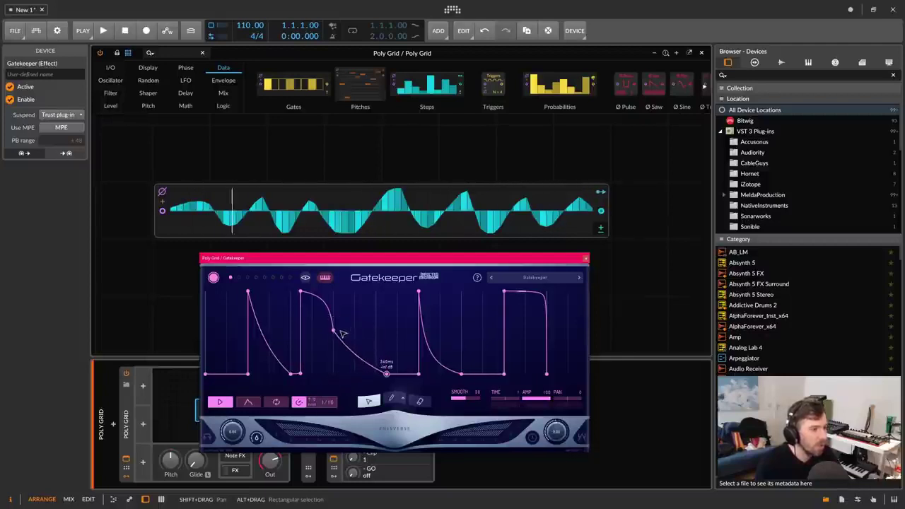
drag(341, 334, 363, 322)
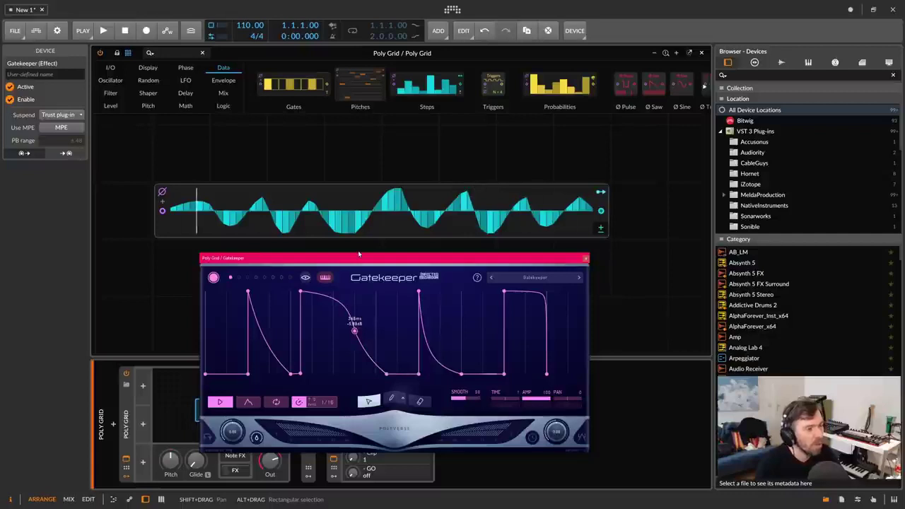
Step: Redraw the second half of the bipolar waveform in the Steps module
drag(363, 186, 338, 177)
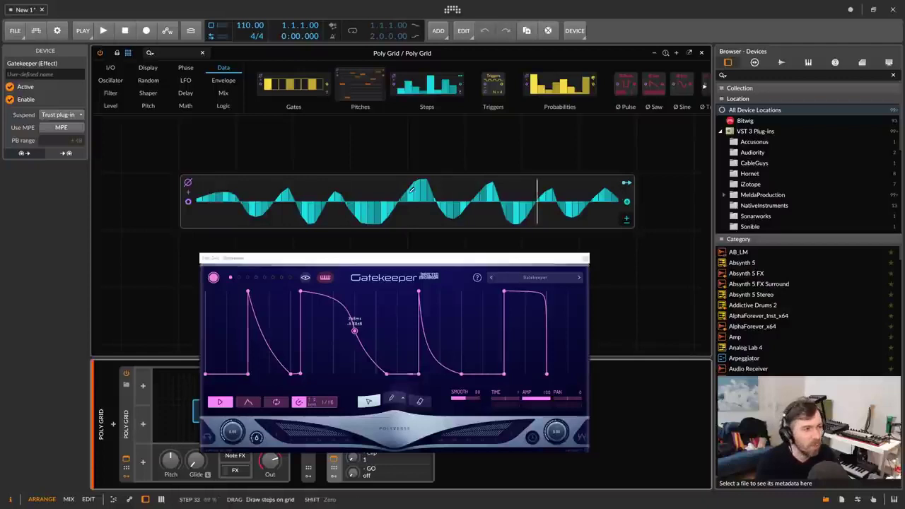
mouse_move(410, 191)
mouse_down()
mouse_move(414, 173)
mouse_move(414, 198)
mouse_move(463, 176)
mouse_move(355, 214)
mouse_move(212, 204)
mouse_move(291, 190)
mouse_move(325, 214)
mouse_move(366, 185)
mouse_move(423, 205)
mouse_move(458, 188)
mouse_move(471, 218)
mouse_move(501, 192)
mouse_move(513, 208)
mouse_move(606, 198)
mouse_move(489, 198)
mouse_move(267, 219)
mouse_move(213, 204)
mouse_move(300, 196)
mouse_move(446, 224)
mouse_move(559, 199)
mouse_up()
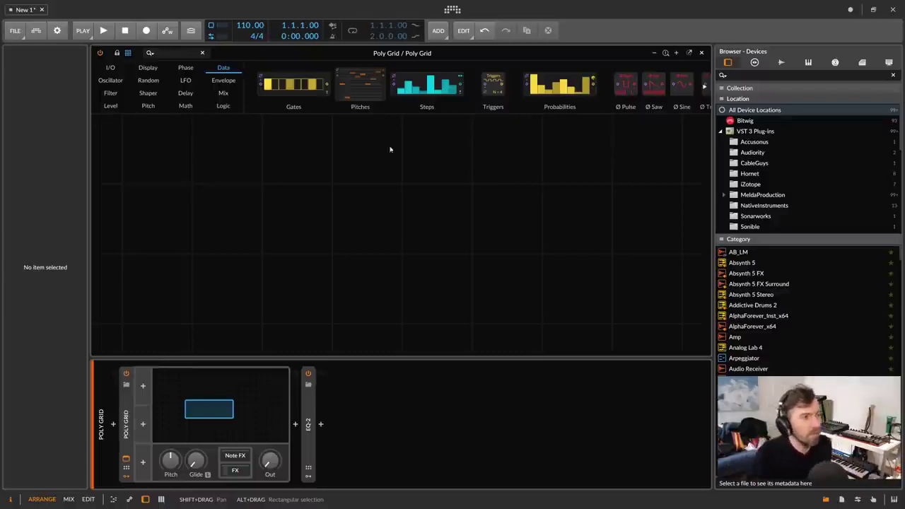
Step: Add a Steps module to the empty grid and enable its Bipolar and Interpolation options
drag(394, 92, 331, 214)
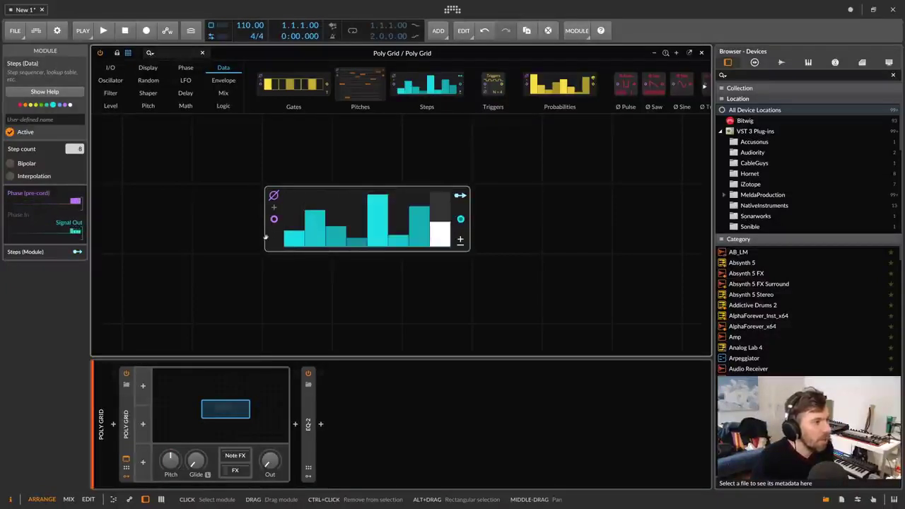
click(10, 164)
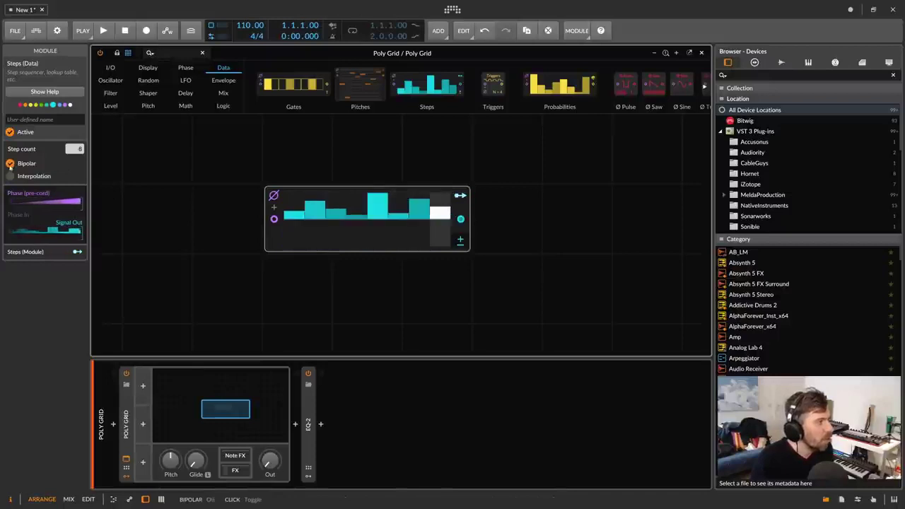
click(9, 176)
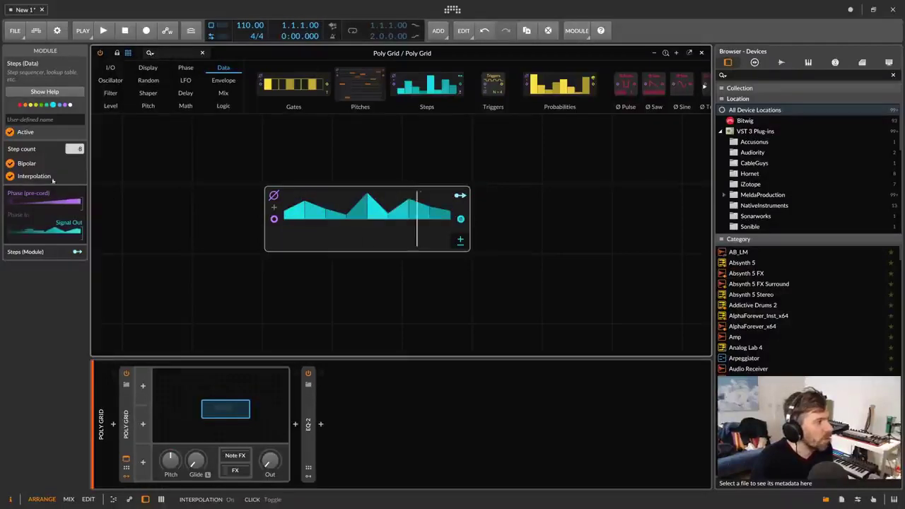
Step: Set the step count to 64 and draw a repeating, sawtooth-like bipolar wave across the steps
drag(74, 148, 75, 78)
mouse_move(298, 209)
mouse_down()
mouse_move(382, 233)
mouse_move(445, 212)
mouse_move(415, 218)
mouse_up()
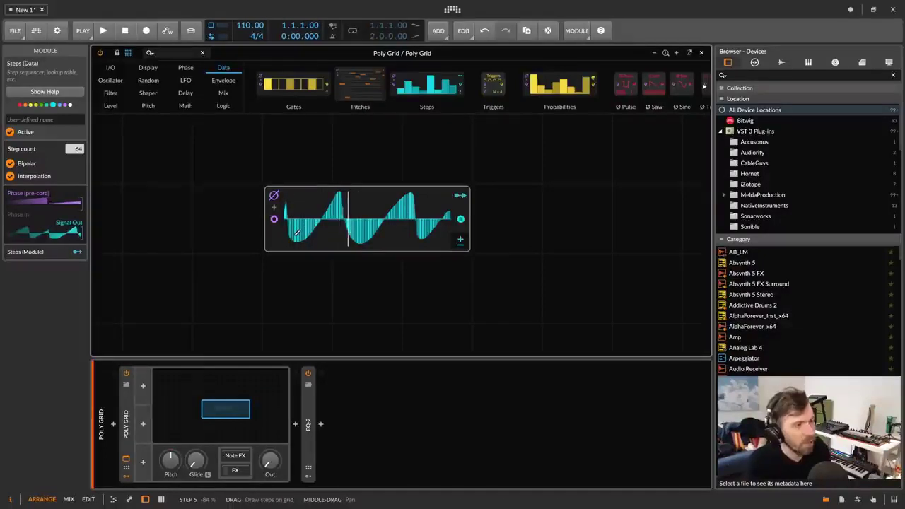
Step: Add an Audio Out module fed by the Steps output and briefly raise the Poly Grid output level to listen
click(173, 52)
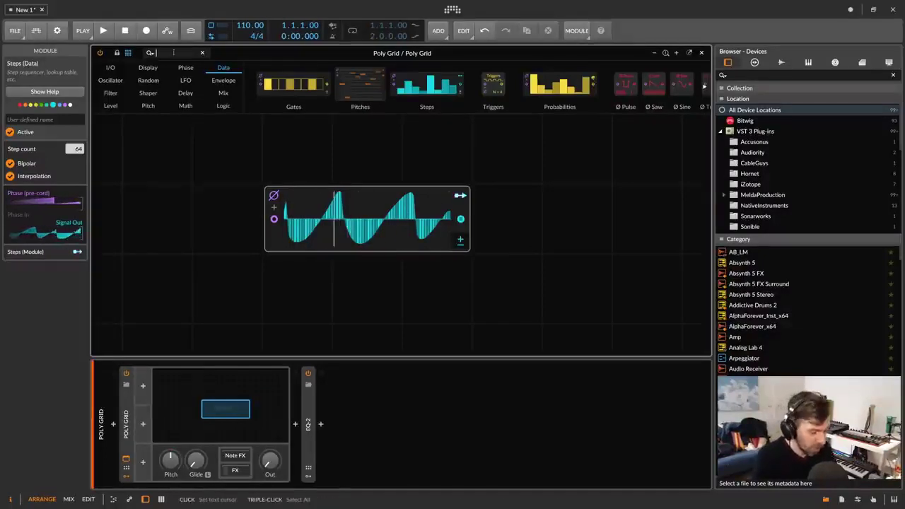
text(out)
drag(117, 85, 489, 231)
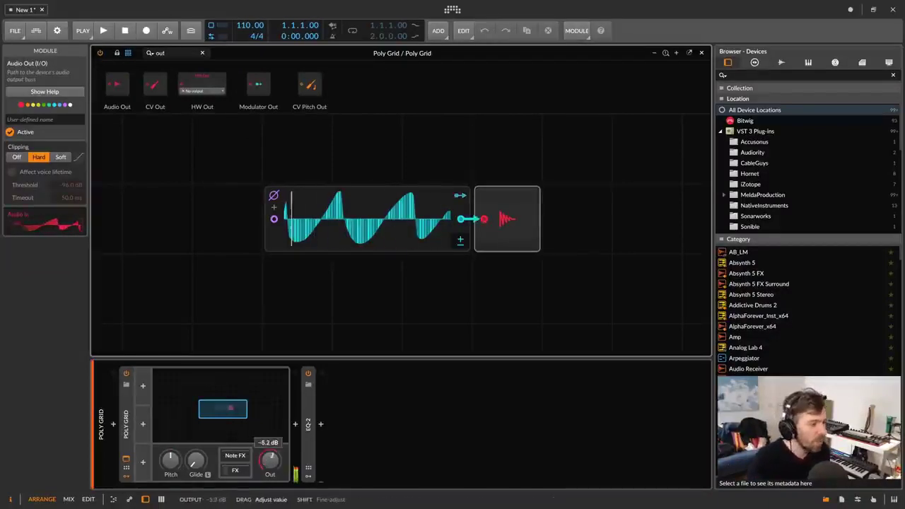
drag(270, 460, 270, 462)
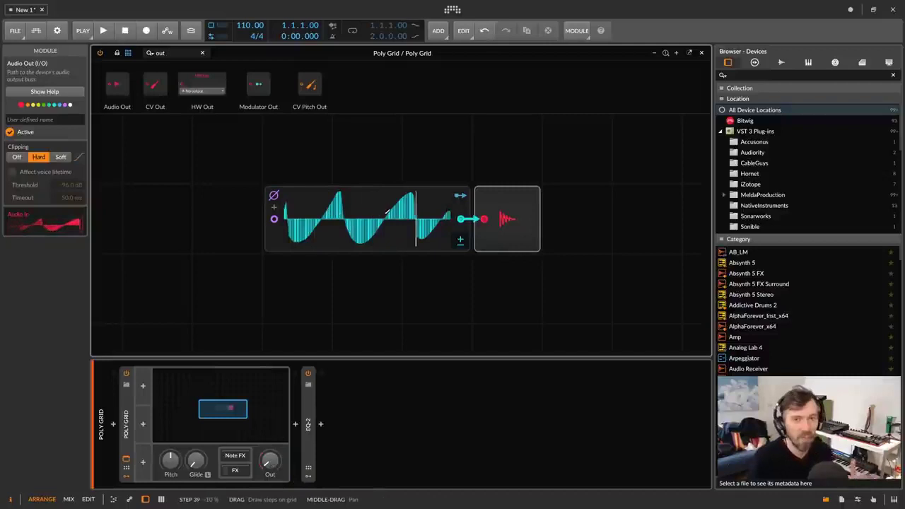
Step: Make room before the Steps module, with its phase pre-cord disabled, and add an LFO module there
drag(577, 203, 339, 224)
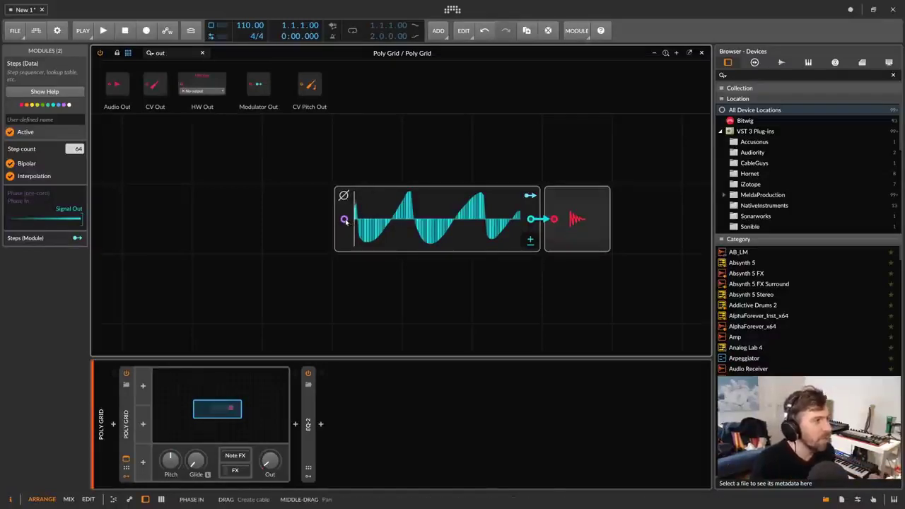
click(202, 53)
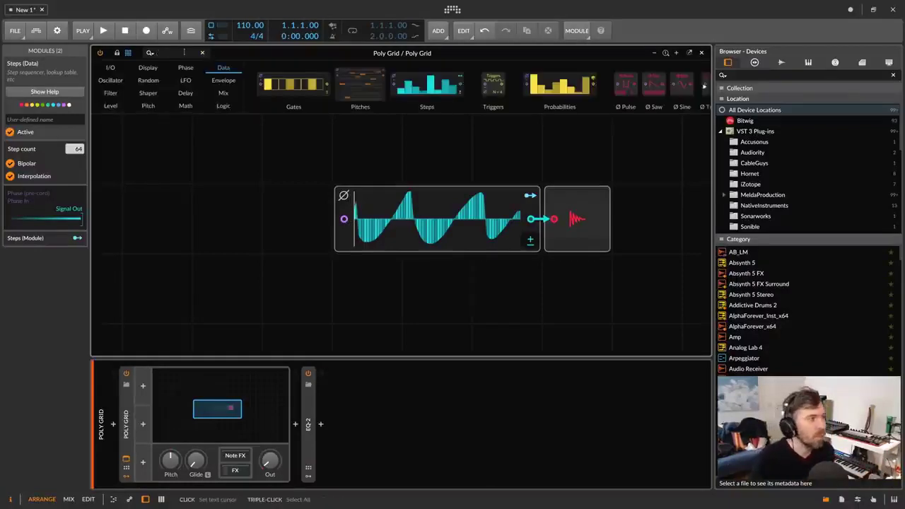
text(lfo)
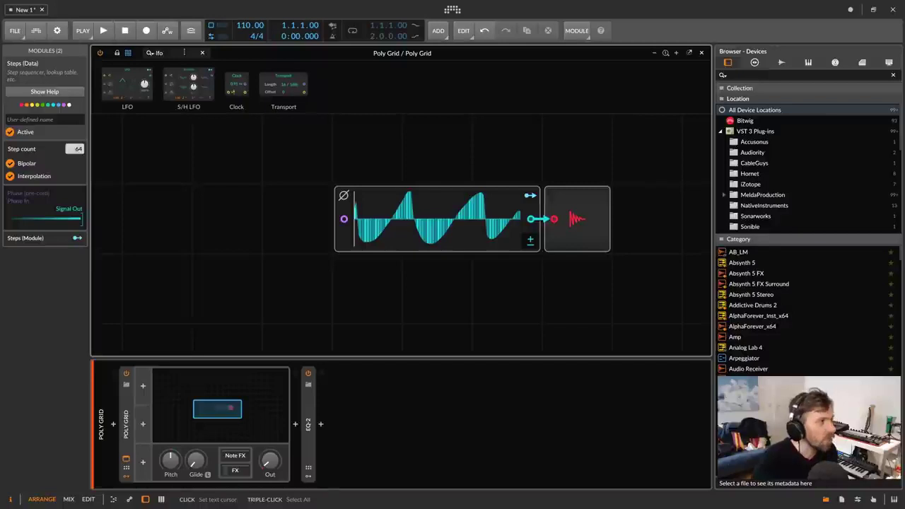
drag(127, 85, 226, 253)
drag(246, 309, 245, 309)
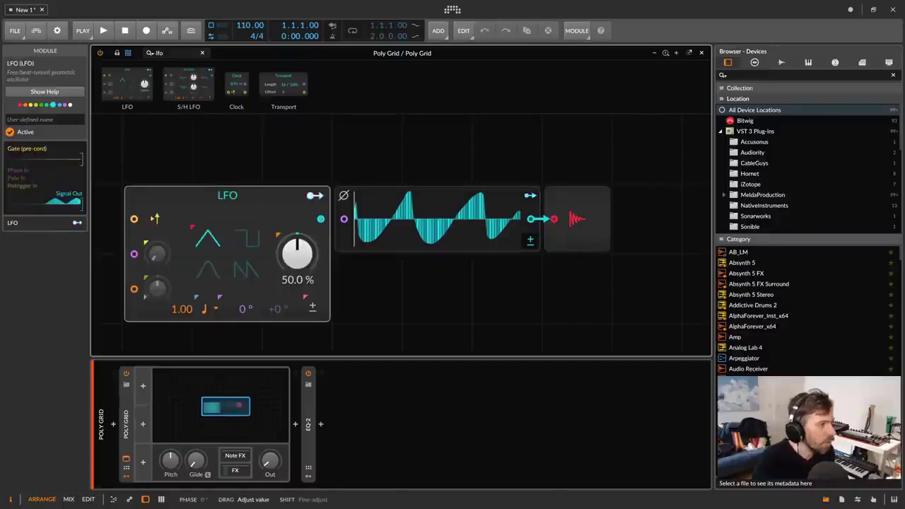
Step: Set the LFO rate to 0.68 kHz and connect its signal output to the Steps module's phase input
click(215, 309)
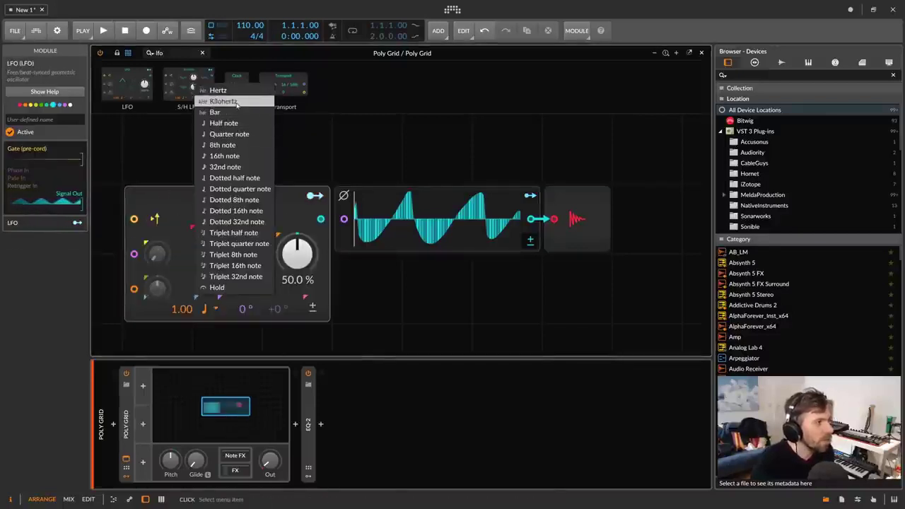
click(236, 101)
drag(185, 309, 187, 305)
drag(320, 218, 343, 218)
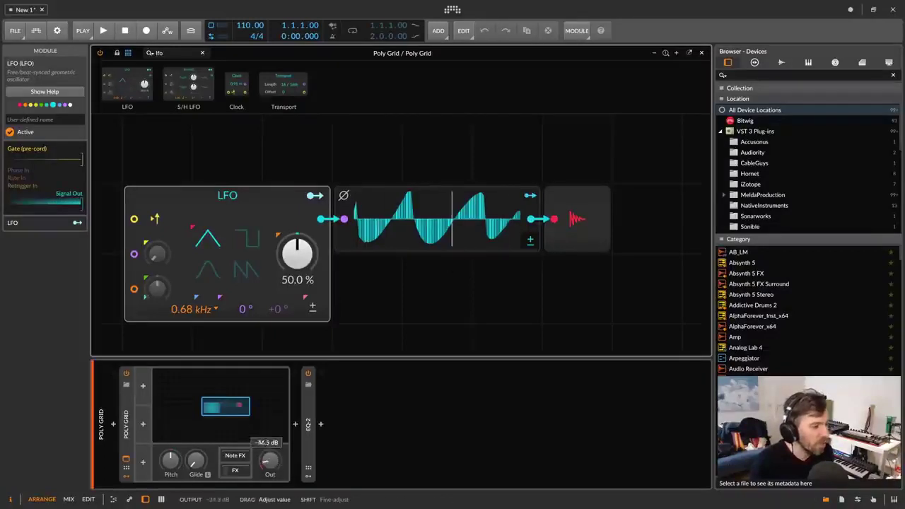
Step: Redraw the Steps waveform into uneven, wider humps while auditioning it by raising and lowering the Poly Grid output level
drag(269, 460, 269, 469)
mouse_move(426, 228)
mouse_down()
mouse_move(449, 209)
mouse_move(476, 228)
mouse_move(395, 201)
mouse_move(456, 238)
mouse_move(520, 209)
mouse_move(441, 213)
mouse_move(382, 246)
mouse_move(353, 230)
mouse_move(495, 215)
mouse_up()
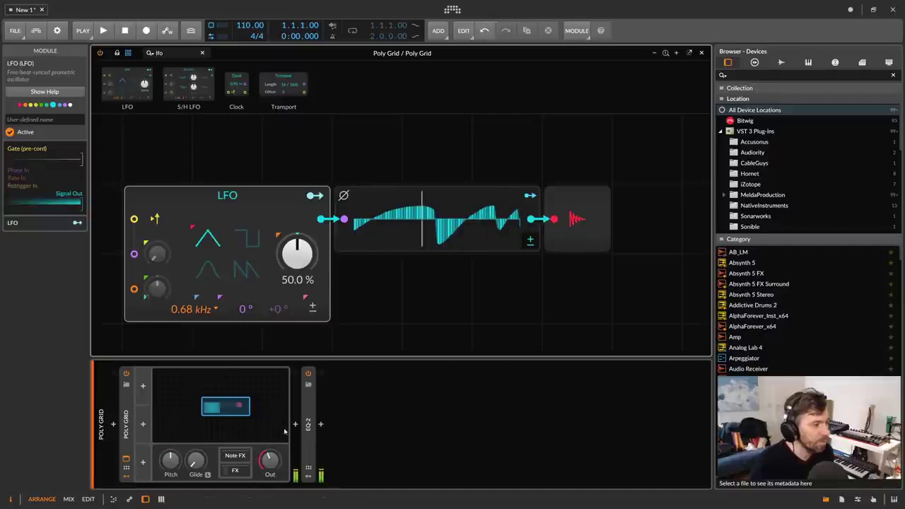
mouse_move(269, 460)
mouse_down()
mouse_move(270, 501)
mouse_move(269, 463)
mouse_up()
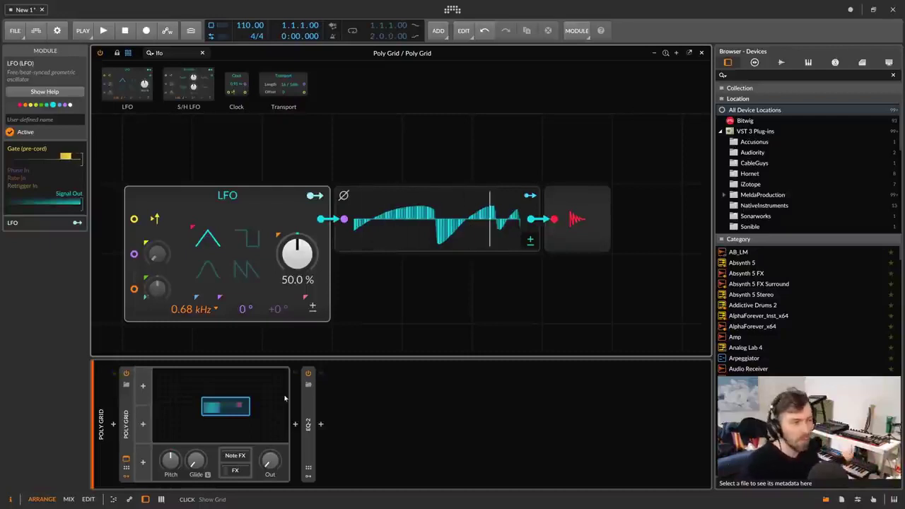
Step: Replace the LFO with a Phasor module and connect its phase output to the Steps module's phase input
drag(205, 166, 220, 164)
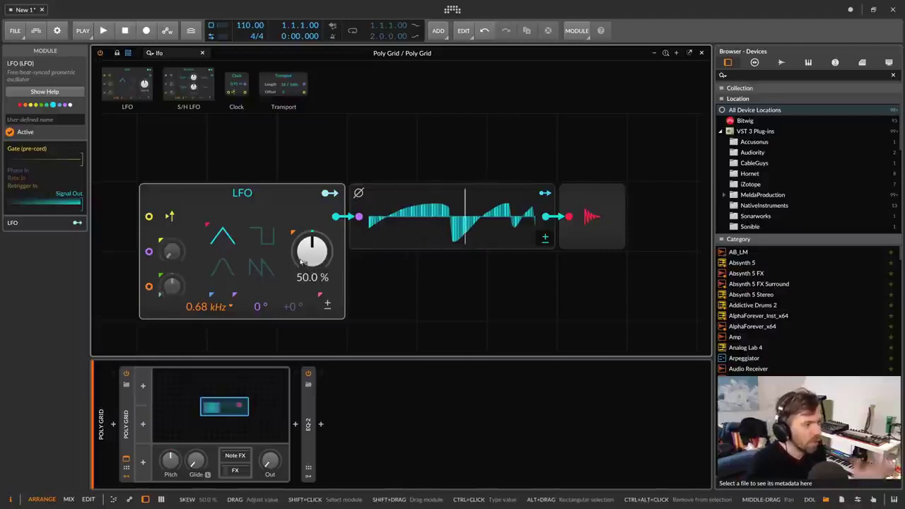
click(272, 196)
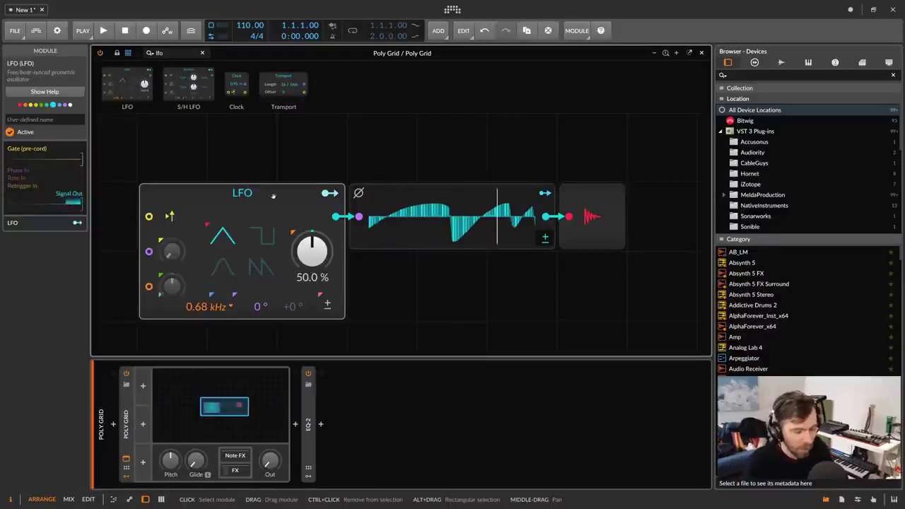
key(Delete)
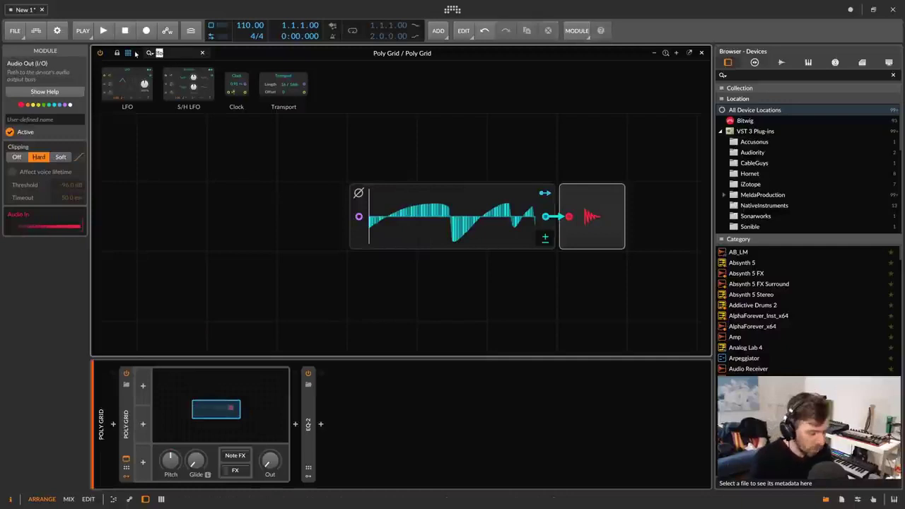
text(ph)
key(BackSpace)
text(or)
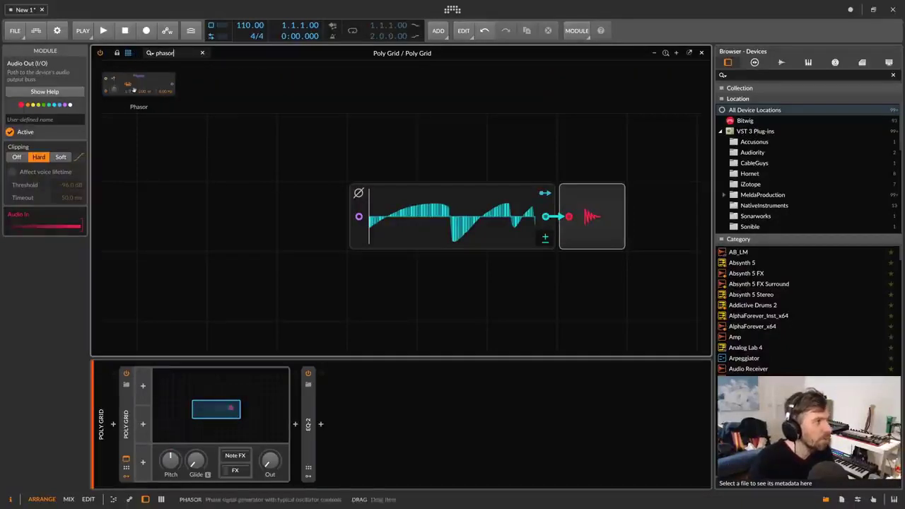
drag(139, 83, 251, 203)
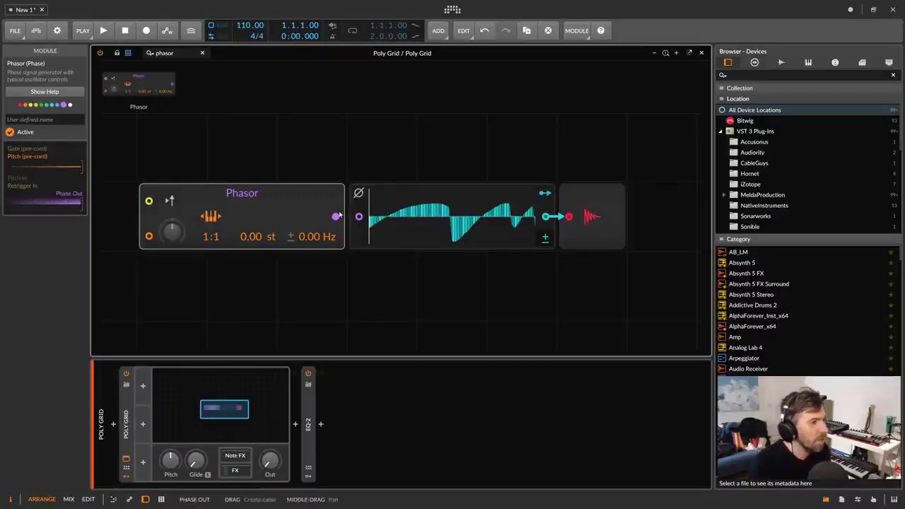
drag(335, 216, 358, 216)
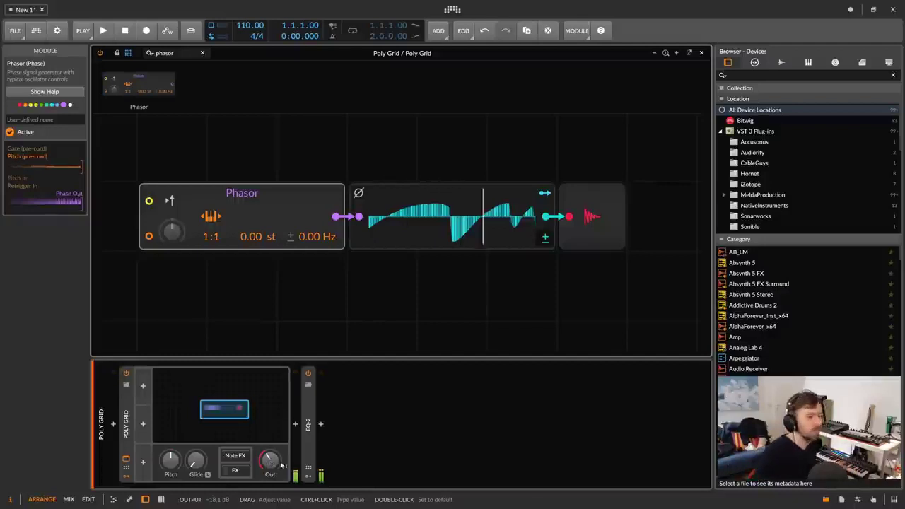
Step: Replace the drawn curve in the Steps module with a generated Saw shape
right_click(484, 226)
mouse_move(495, 262)
click(608, 264)
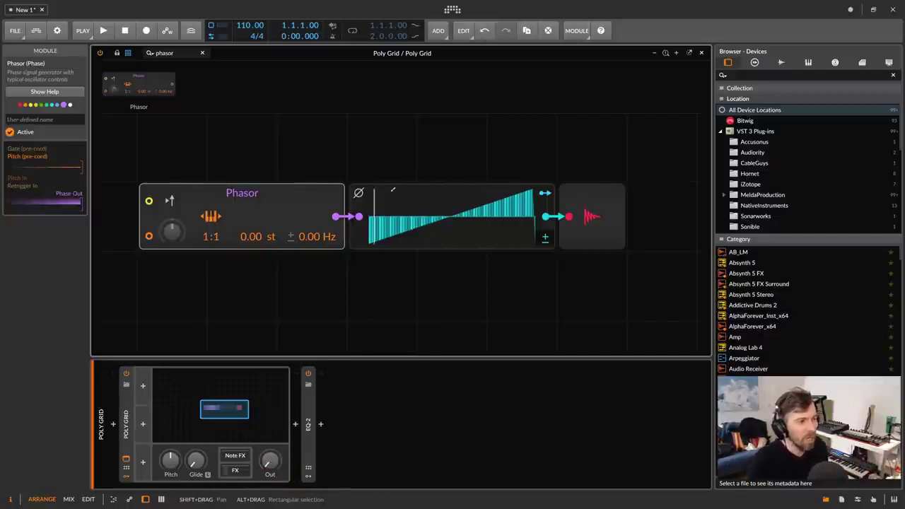
Step: Find the AD envelope module and insert it between the Steps and Audio Out modules
click(654, 53)
click(653, 53)
click(176, 52)
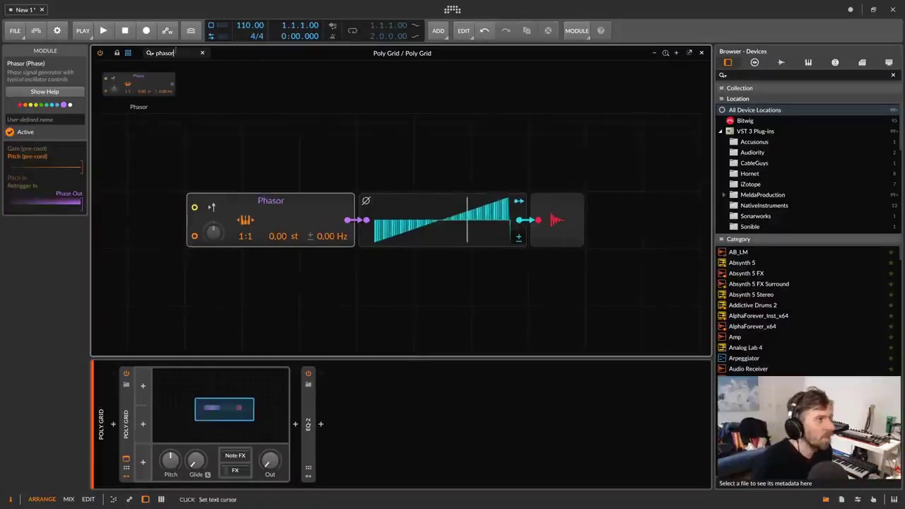
double_click(164, 53)
text(ad)
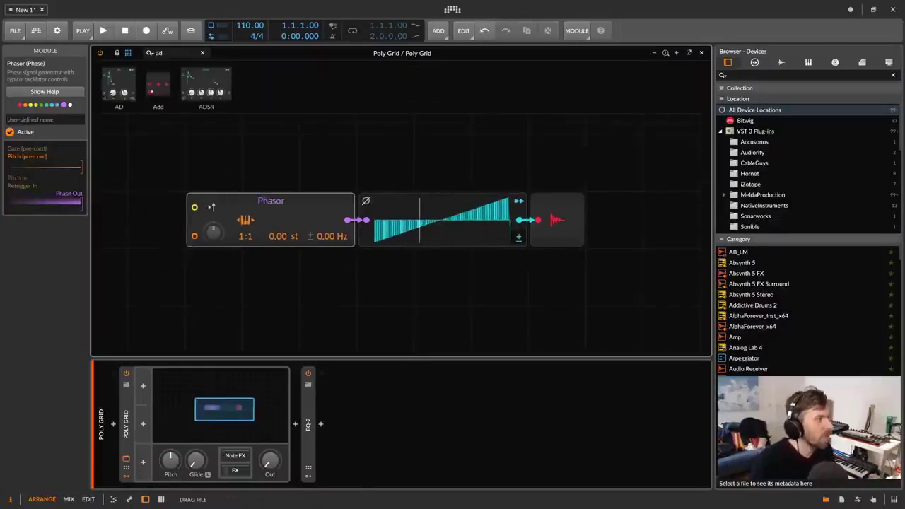
drag(119, 85, 523, 222)
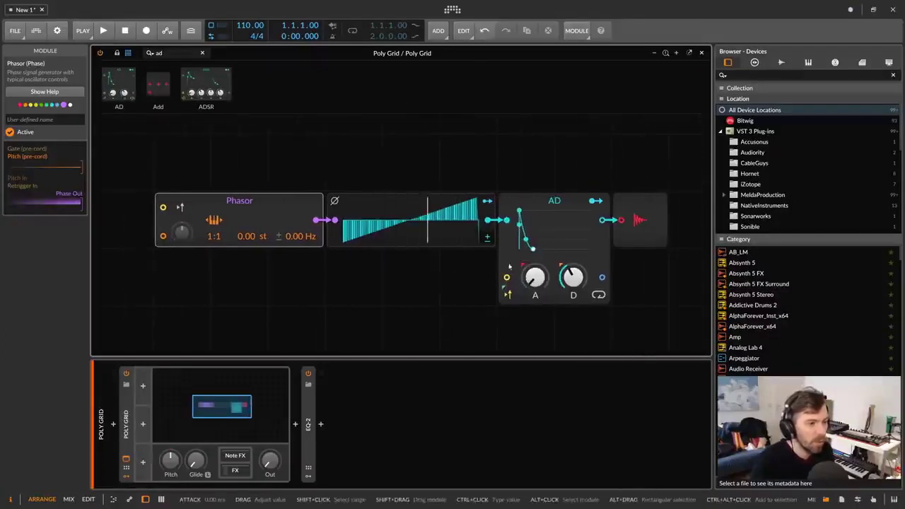
Step: Slightly adjust the AD envelope's decay and raise the Poly Grid output level
drag(573, 277, 573, 283)
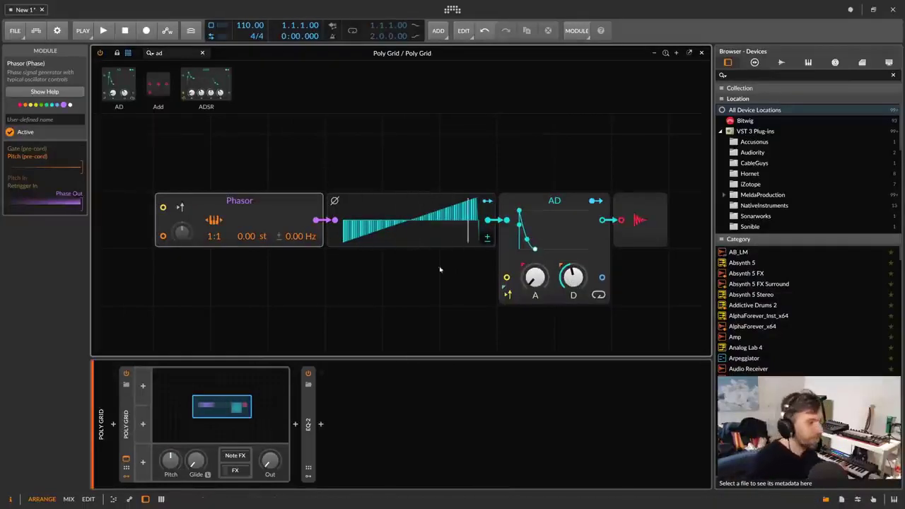
drag(272, 465, 273, 434)
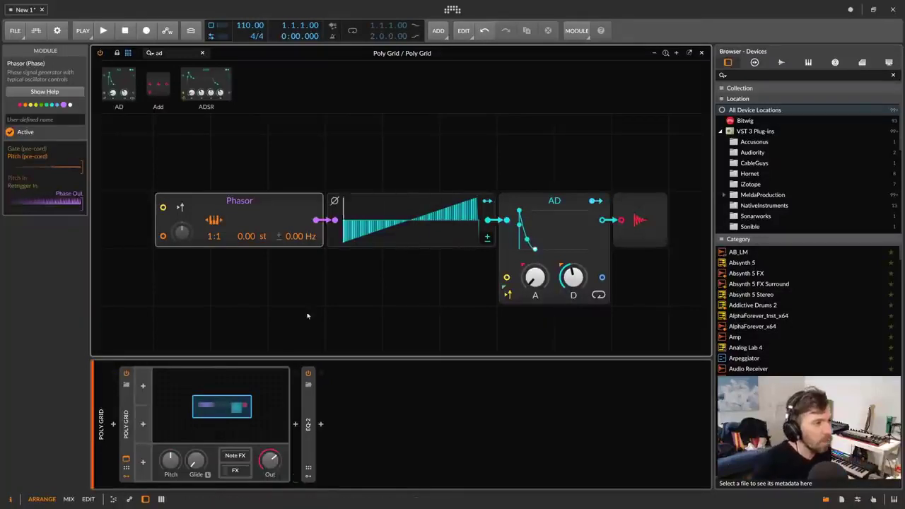
drag(334, 300, 328, 301)
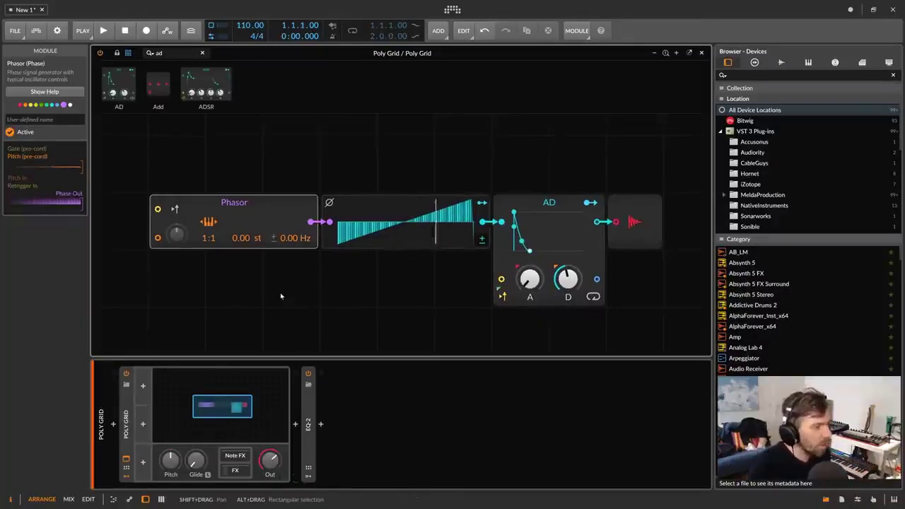
Step: Change the Poly Grid from mono to polyphonic with 12 voices
click(226, 293)
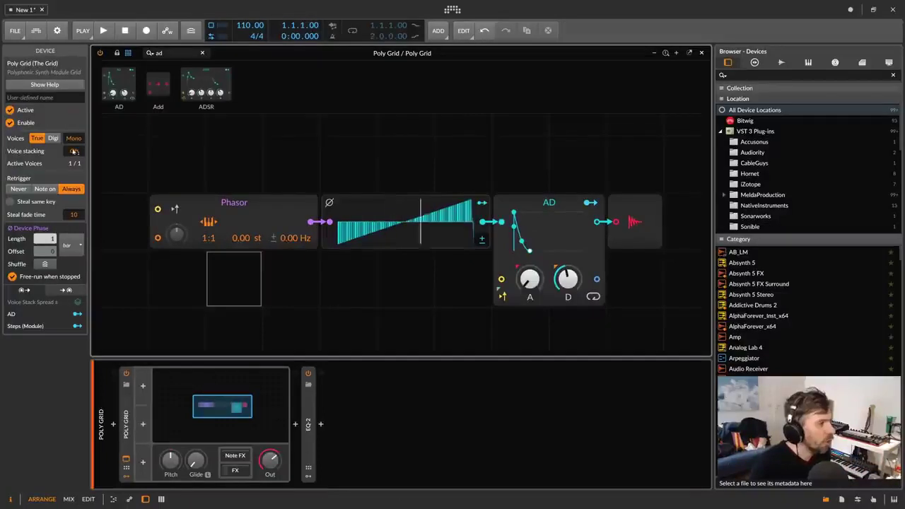
click(274, 297)
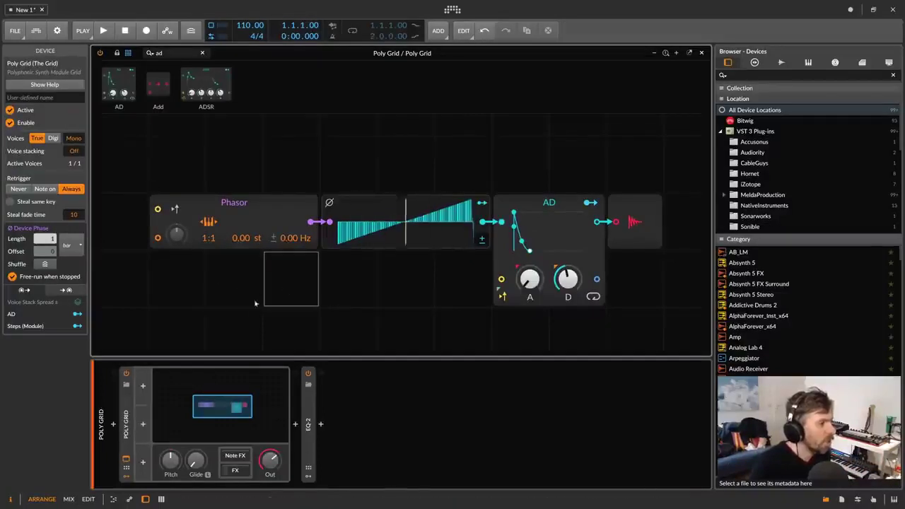
click(127, 420)
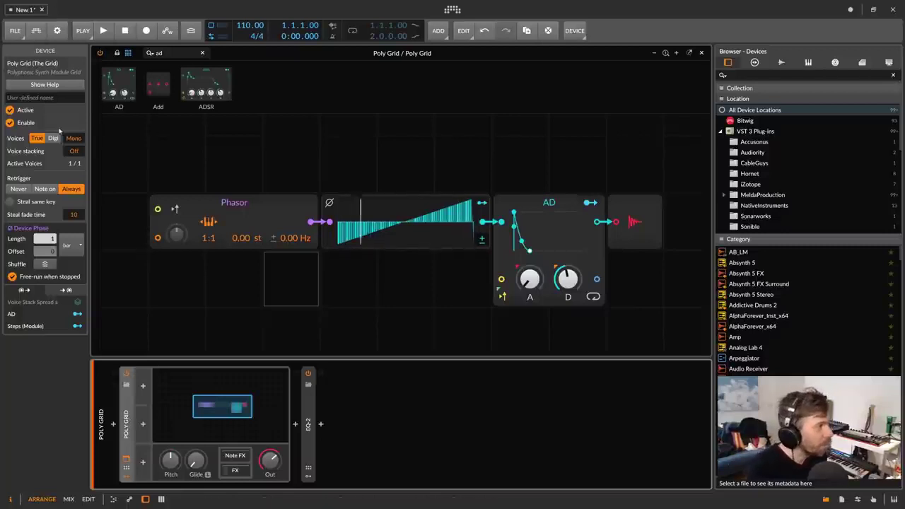
click(64, 139)
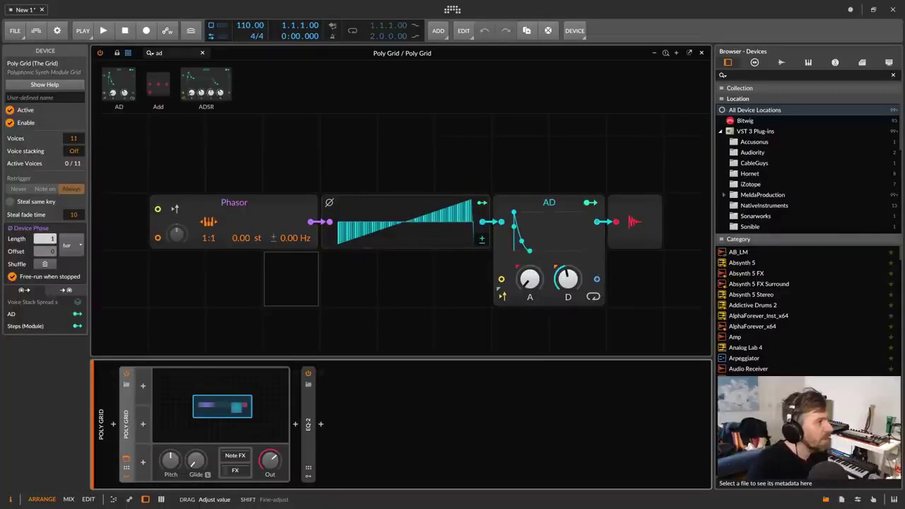
drag(73, 138, 73, 135)
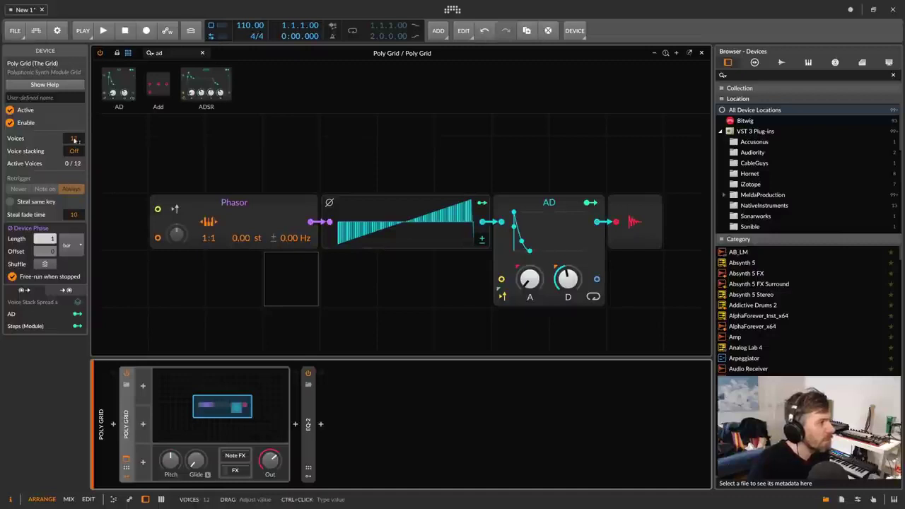
click(178, 172)
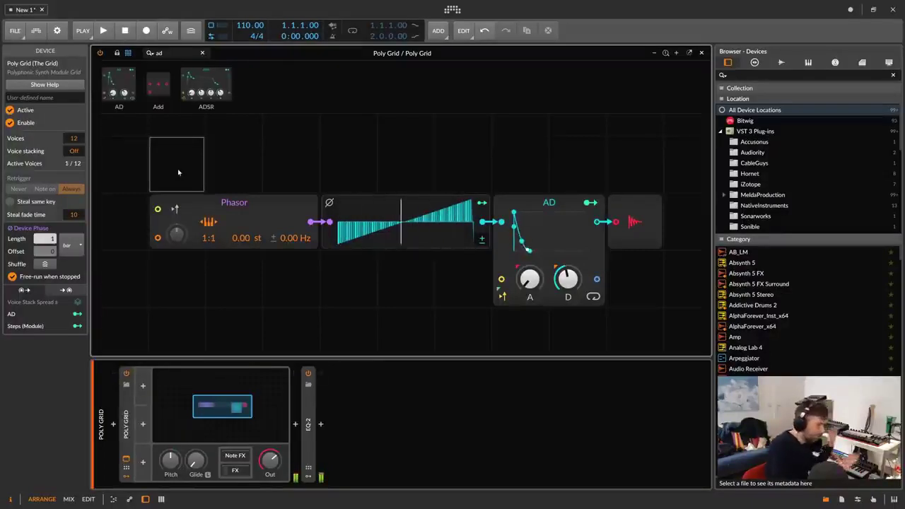
Step: Make the Steps module taller and fill it with a generated Tri shape
click(332, 238)
drag(328, 246, 328, 306)
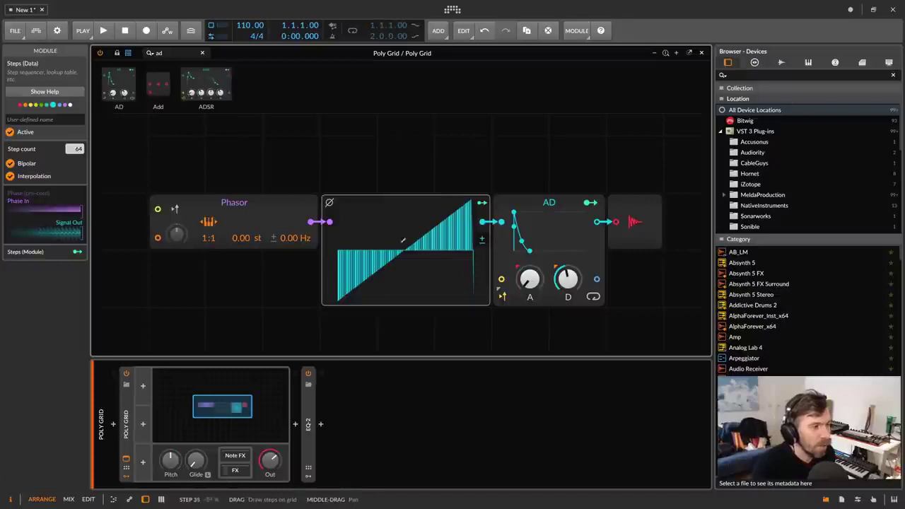
right_click(389, 223)
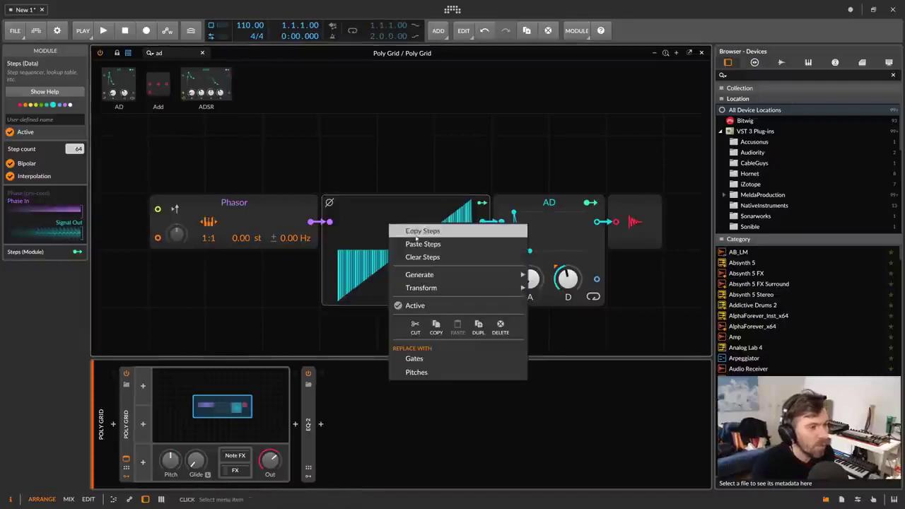
click(372, 219)
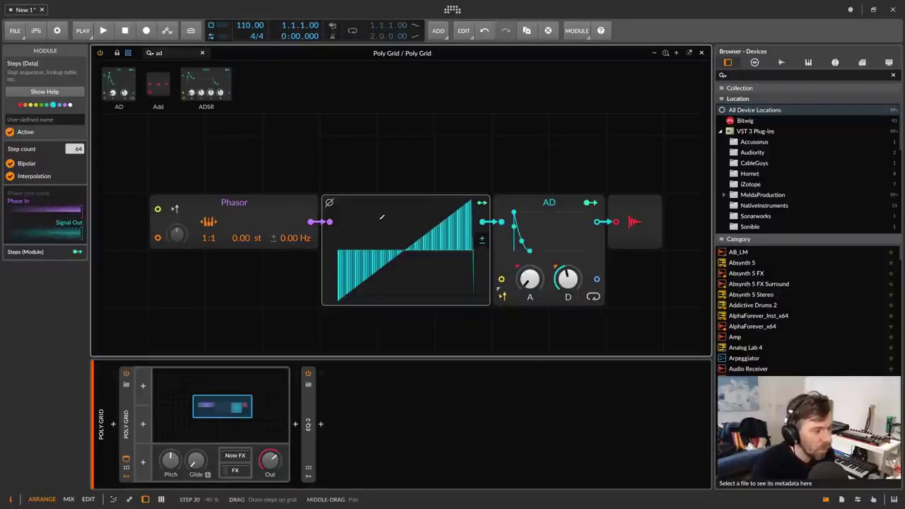
right_click(380, 220)
mouse_move(421, 285)
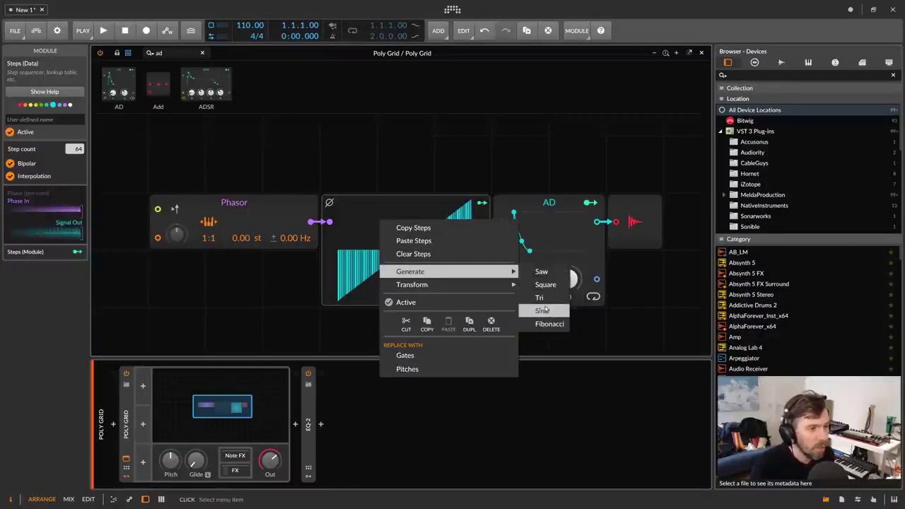
click(539, 297)
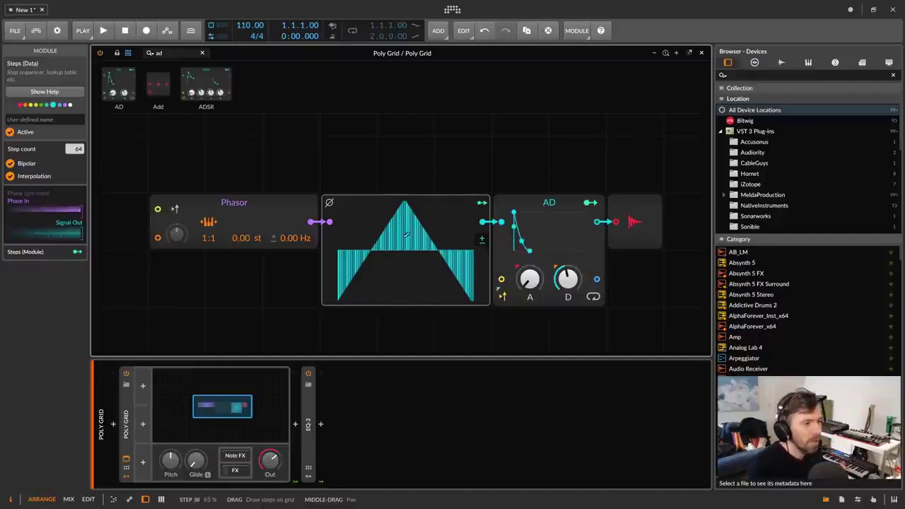
Step: Apply the Sharpen transform and the Smooth transform to the triangle shape in the Steps module
right_click(407, 235)
mouse_move(523, 305)
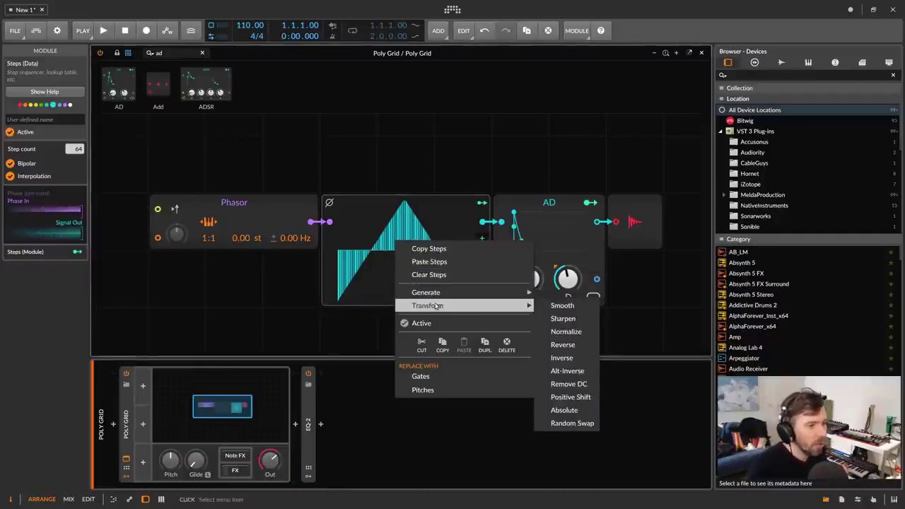
click(561, 319)
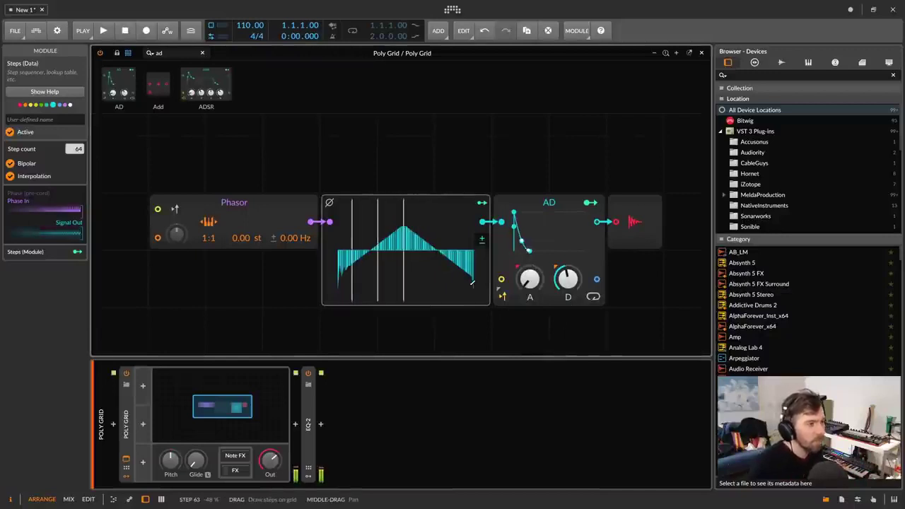
right_click(409, 242)
mouse_move(468, 311)
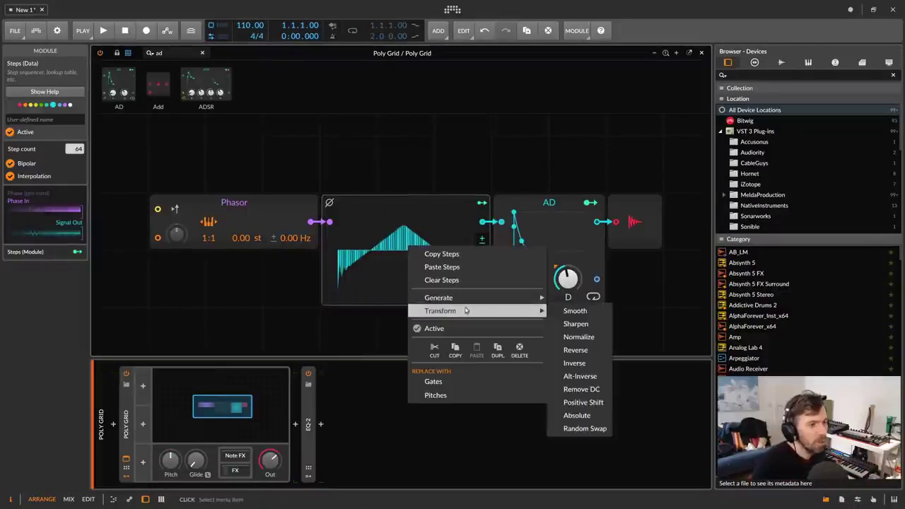
click(574, 314)
Step: Apply the Reverse transform and the Inverse transform to the waveform in the Steps module
right_click(424, 253)
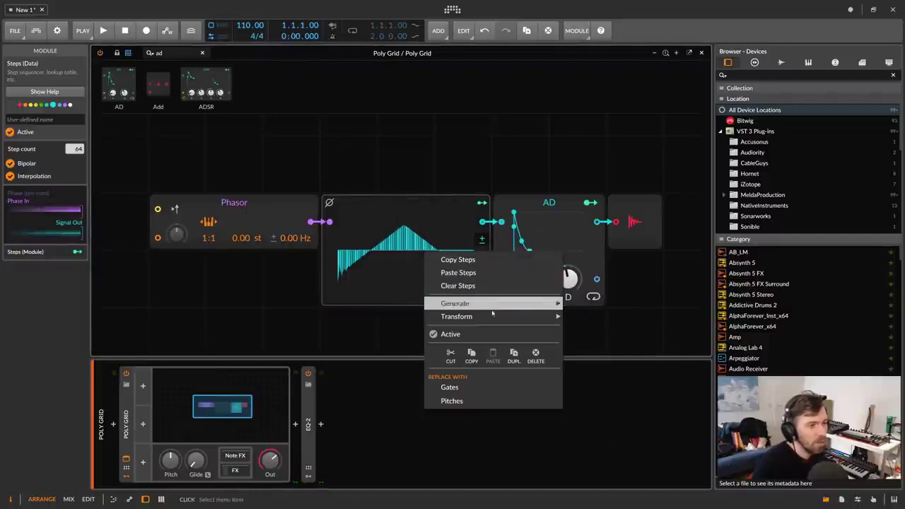
mouse_move(490, 318)
click(596, 356)
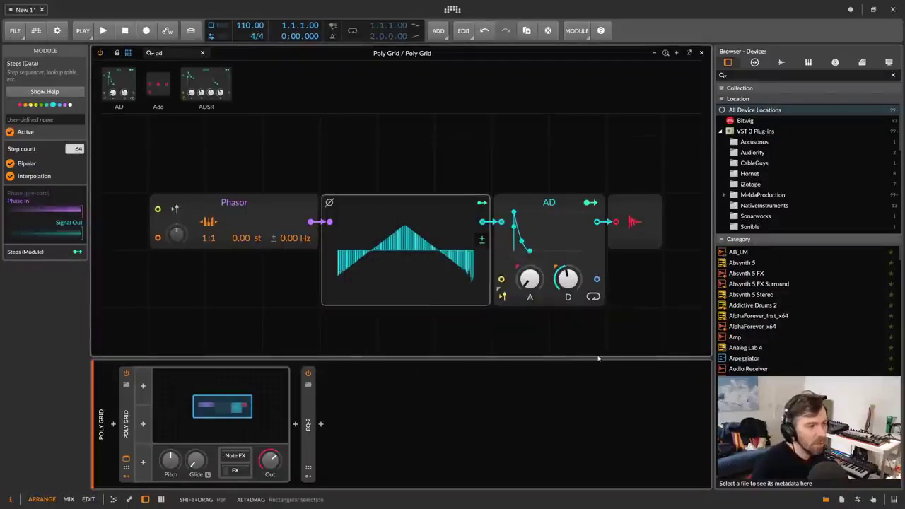
right_click(439, 249)
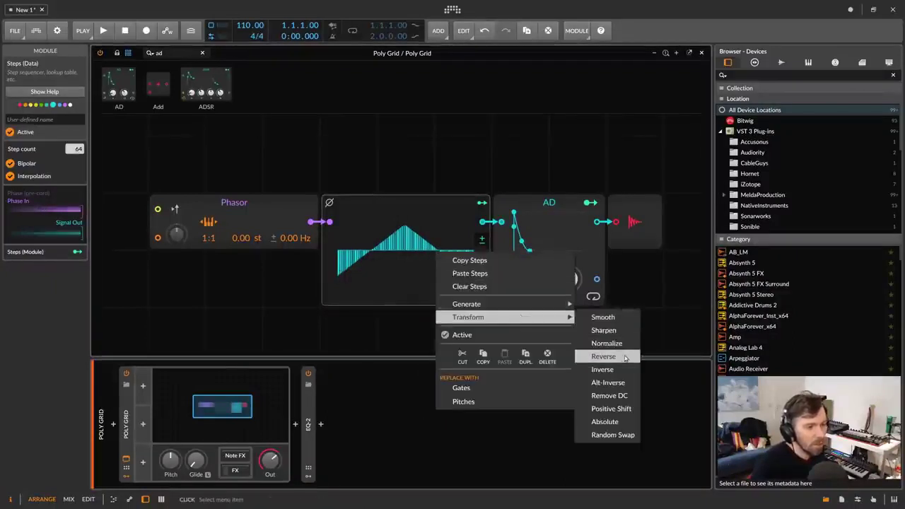
click(624, 369)
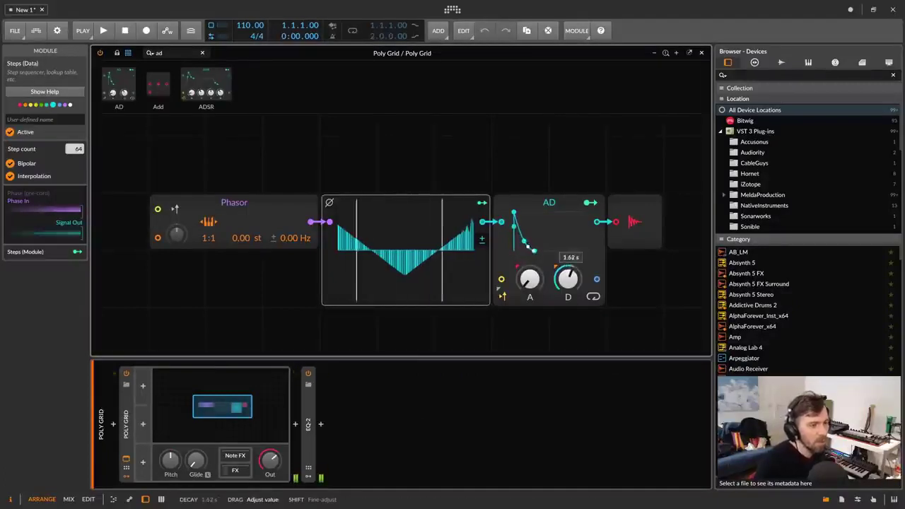
Step: Scramble the order of the Steps module's values with the Random Swap transform
right_click(407, 241)
mouse_move(463, 305)
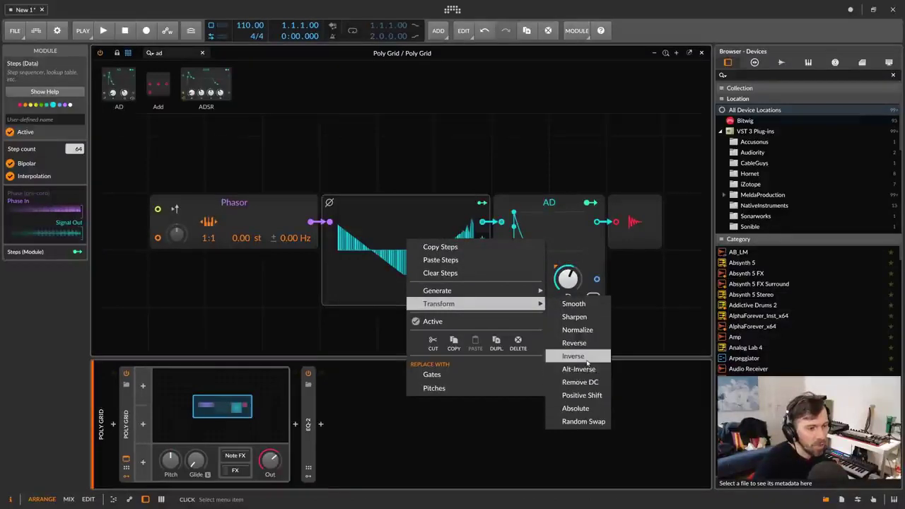
click(587, 420)
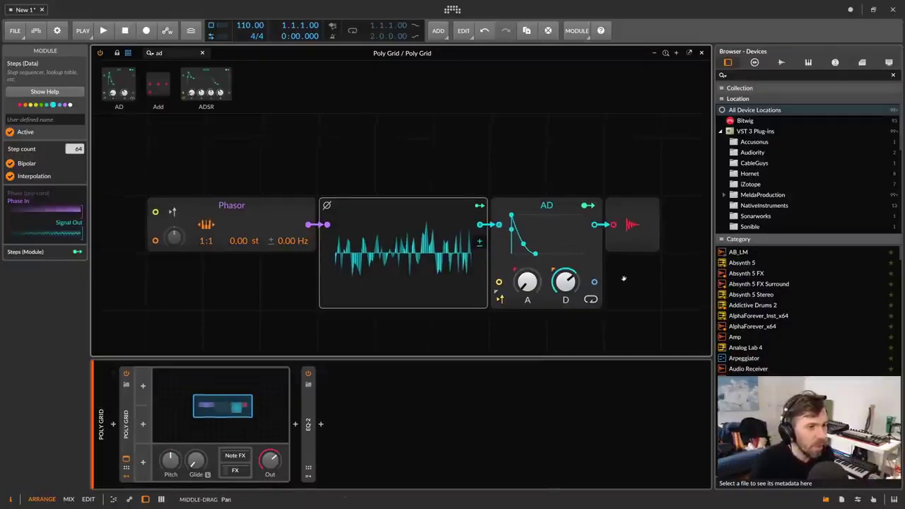
drag(621, 278, 571, 290)
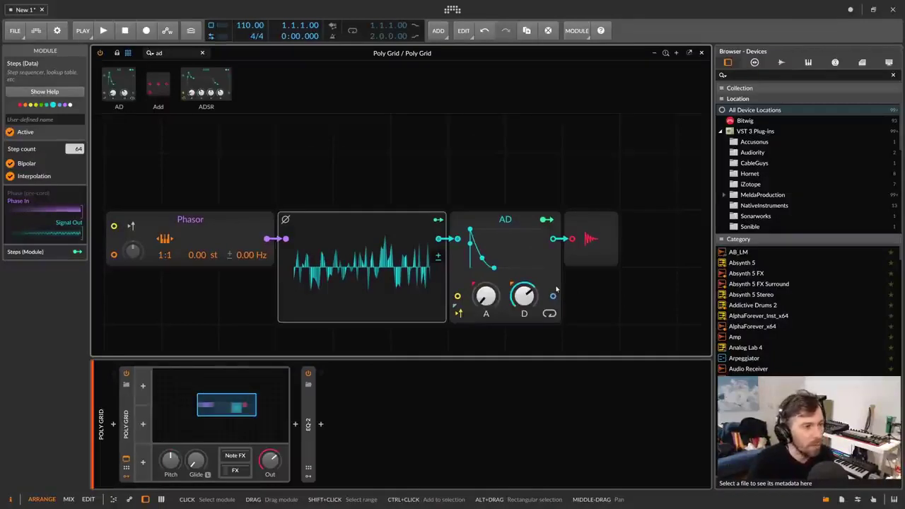
drag(571, 285, 598, 287)
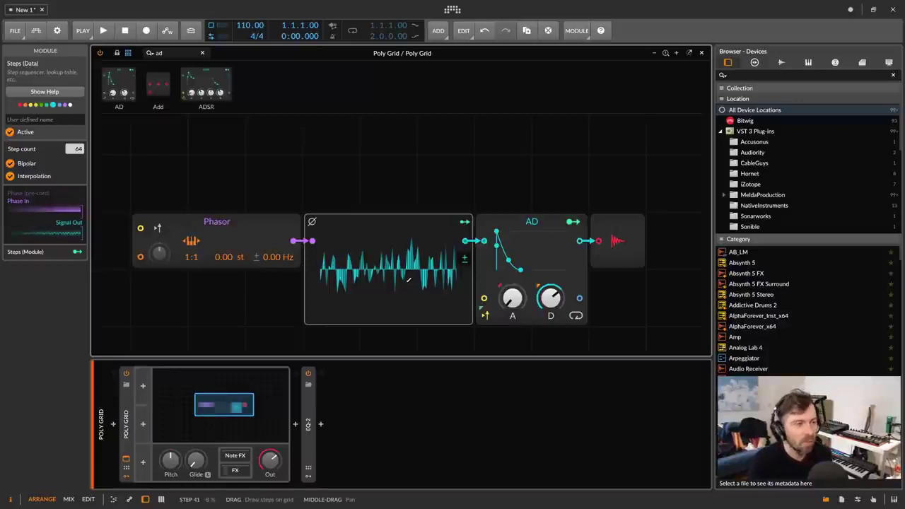
Step: Move the Phasor away from the Steps module to leave a gap, and duplicate the Steps module beneath the original
drag(247, 244, 132, 244)
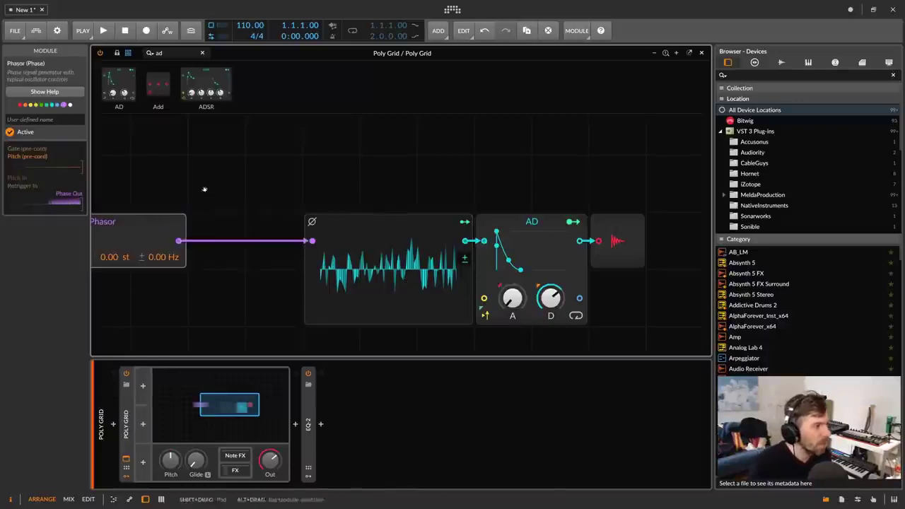
drag(204, 189, 235, 195)
click(338, 288)
key(ctrl+d)
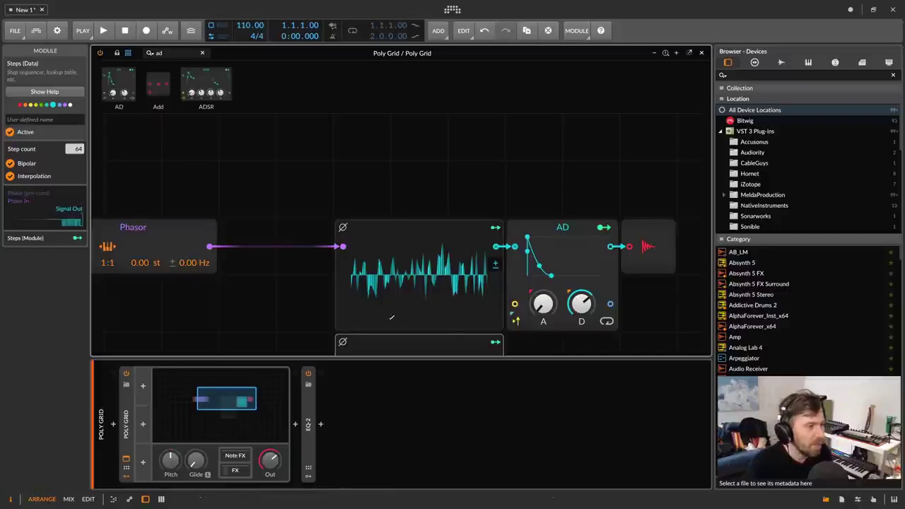
Step: Move the AD and output modules away from the Steps modules to make room for another module between them
drag(554, 251, 507, 279)
click(590, 150)
drag(507, 149, 621, 150)
click(473, 167)
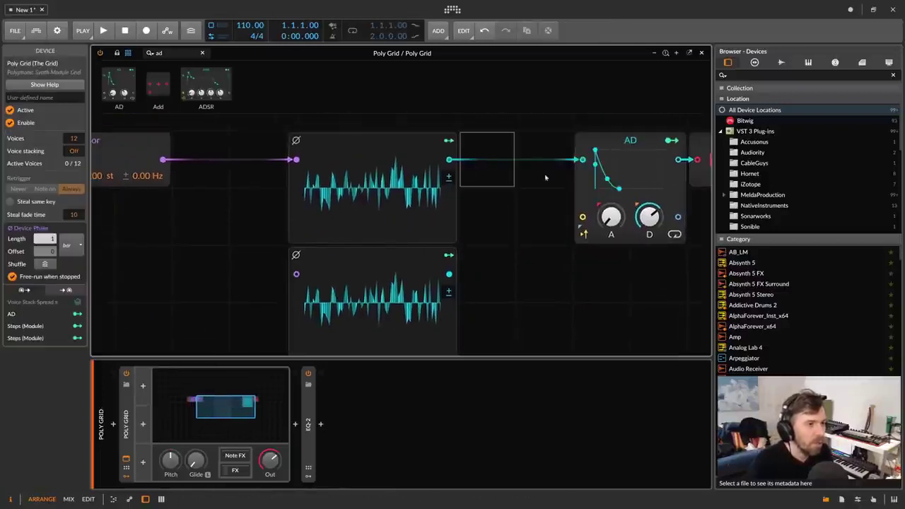
Step: Insert a Merge module between the upper Steps module and the AD, and connect the lower Steps output to its second input
click(148, 54)
text(merge)
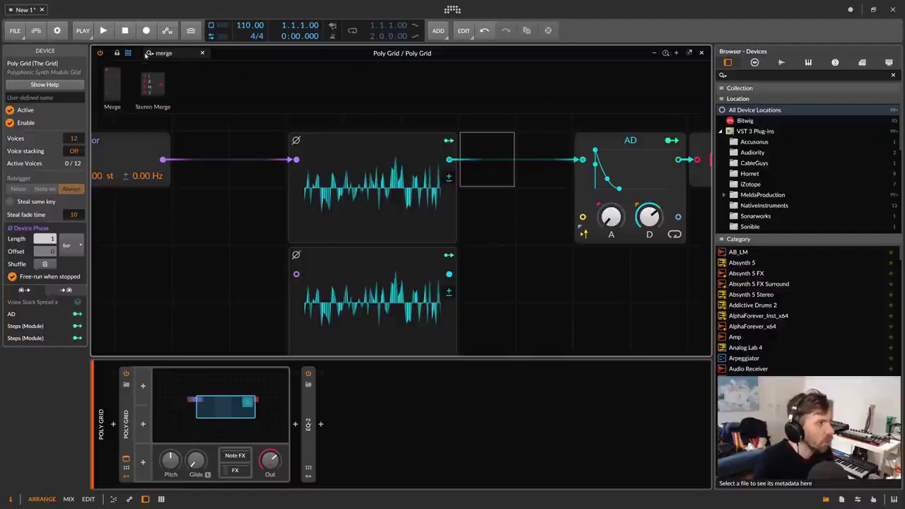
drag(115, 79, 497, 186)
drag(450, 274, 468, 216)
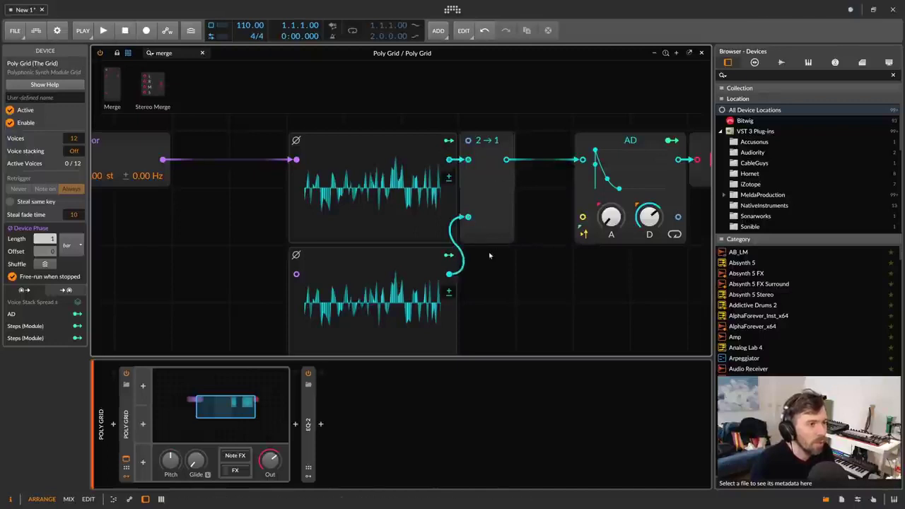
click(516, 210)
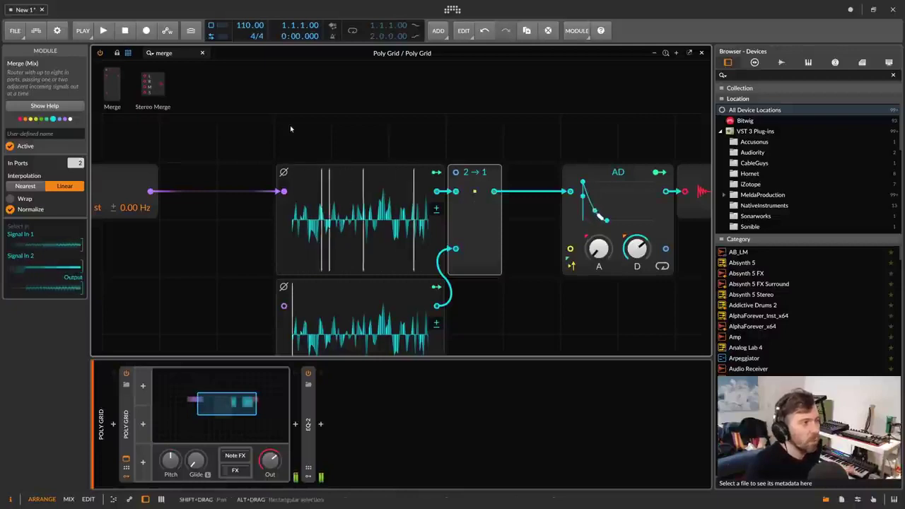
Step: Find the Value module and place it above the Merge module
click(180, 52)
text(lev)
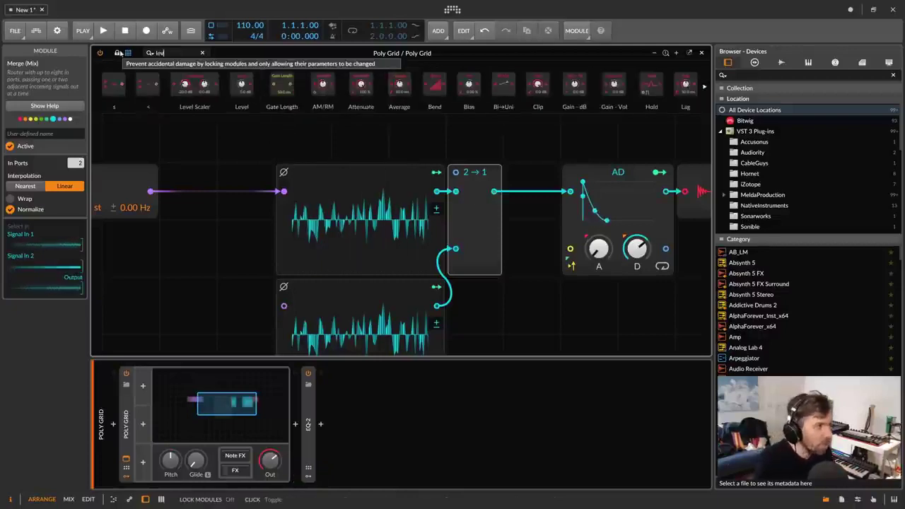
drag(171, 53, 122, 53)
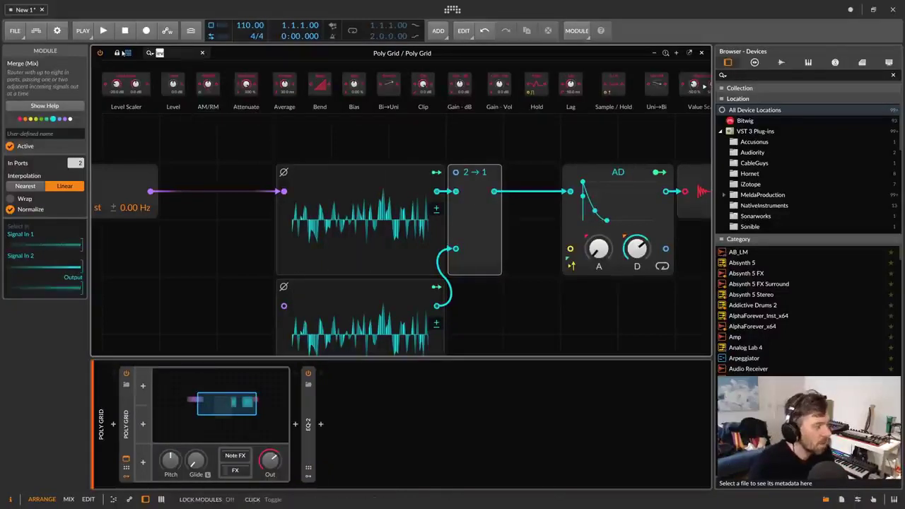
text(val)
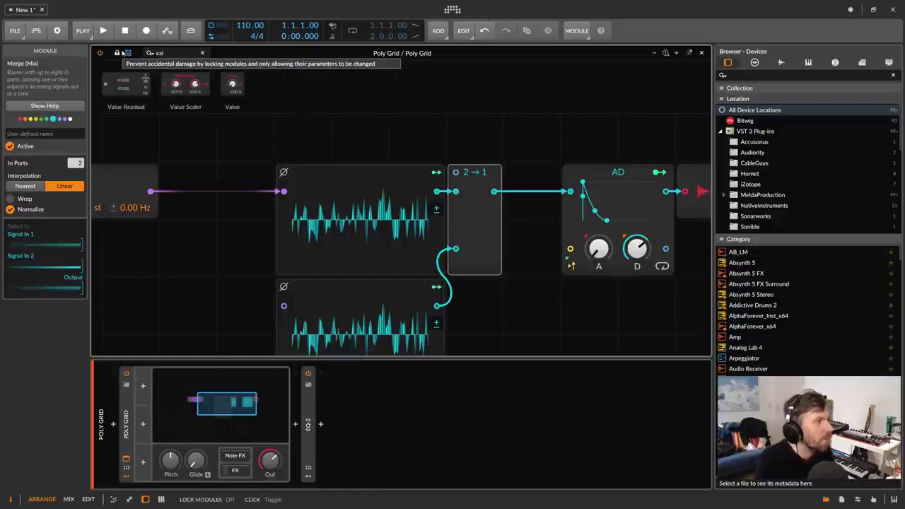
drag(232, 86, 474, 137)
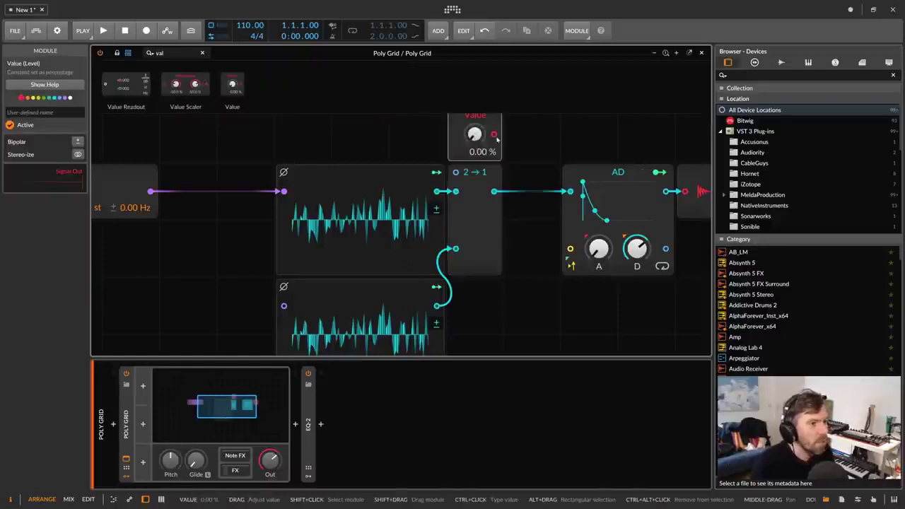
Step: Connect the Value module's output to the Merge module's Select In and raise the value to 100 %
drag(484, 172, 453, 178)
drag(494, 134, 455, 172)
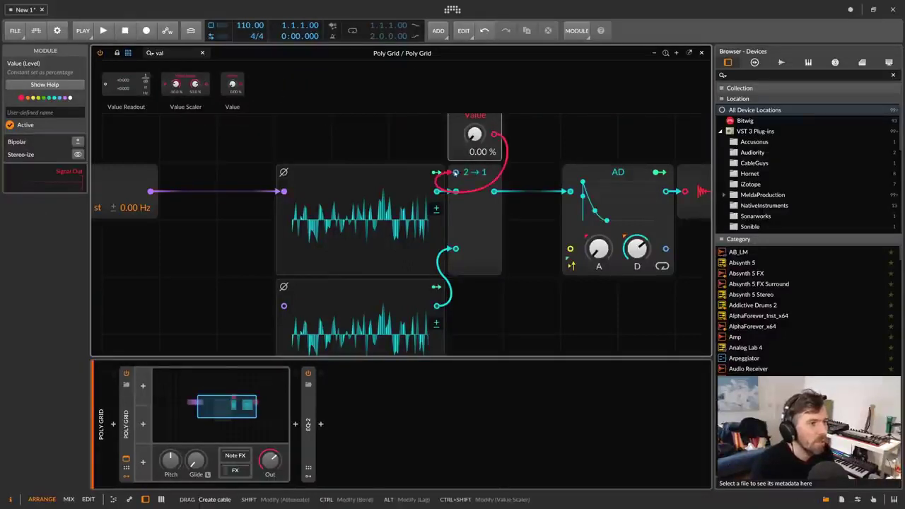
click(474, 203)
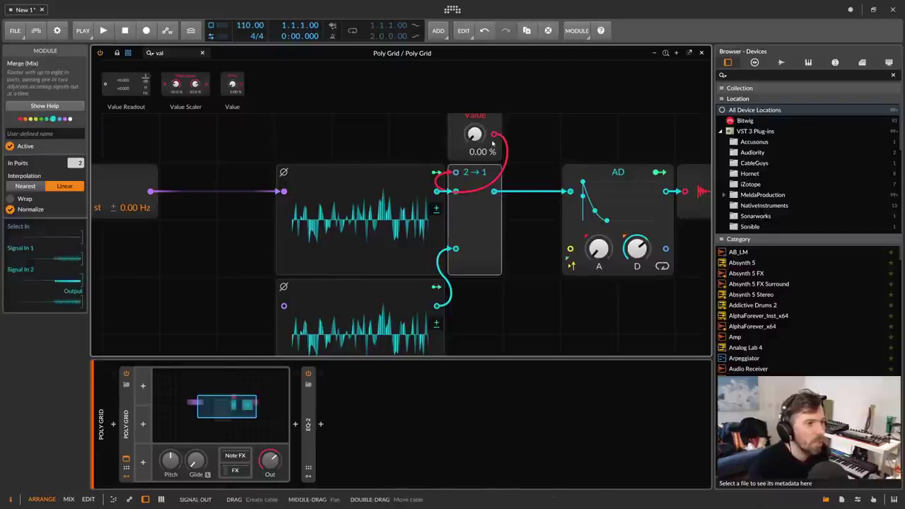
drag(473, 134, 473, 62)
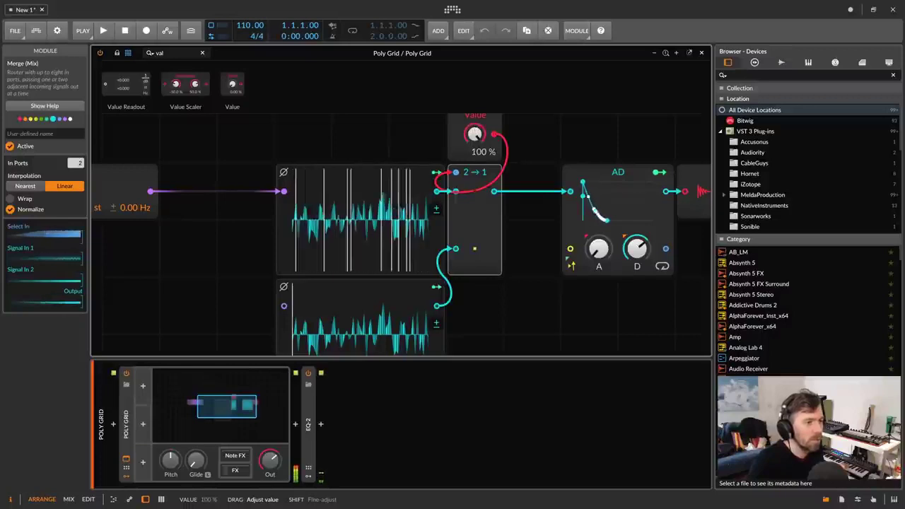
Step: Connect the Phasor's output to the lower Steps module's phase input and fill that module with a generated rising saw shape
drag(206, 215, 283, 305)
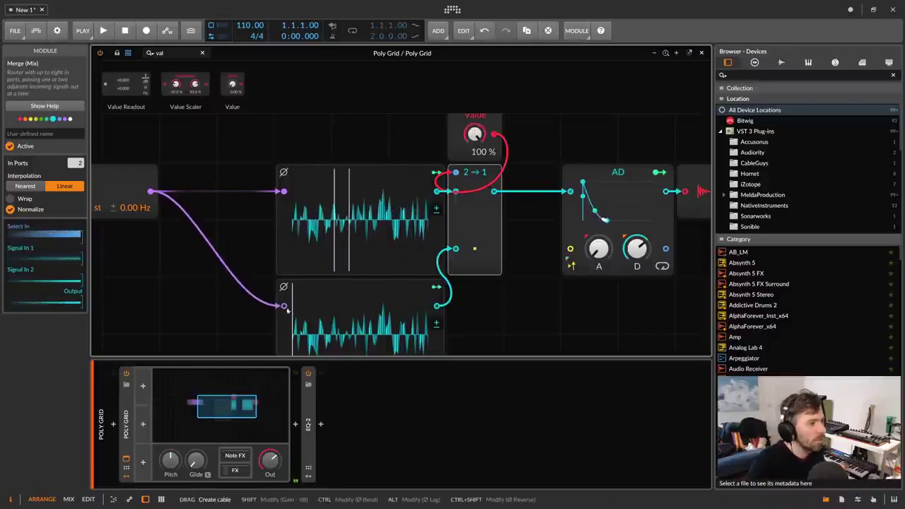
right_click(370, 301)
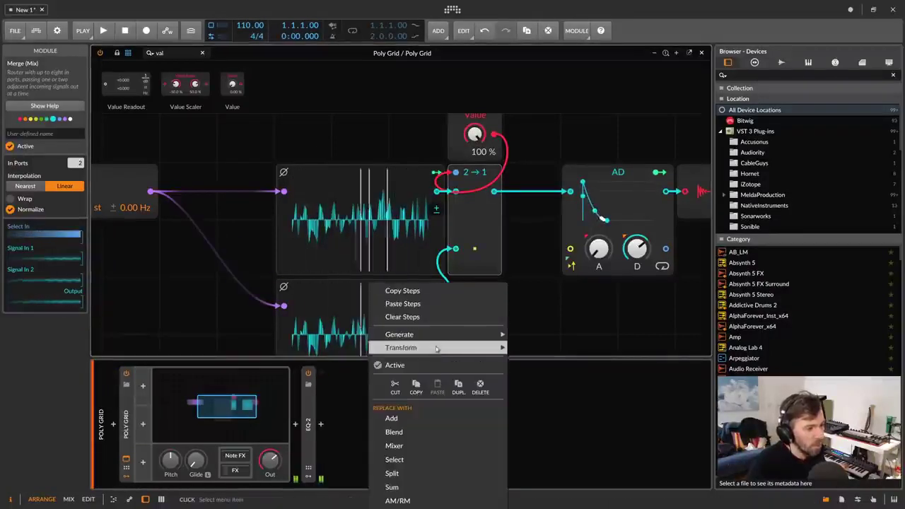
mouse_move(487, 334)
click(527, 335)
Step: Fill the upper Steps module with a generated sine shape
right_click(355, 220)
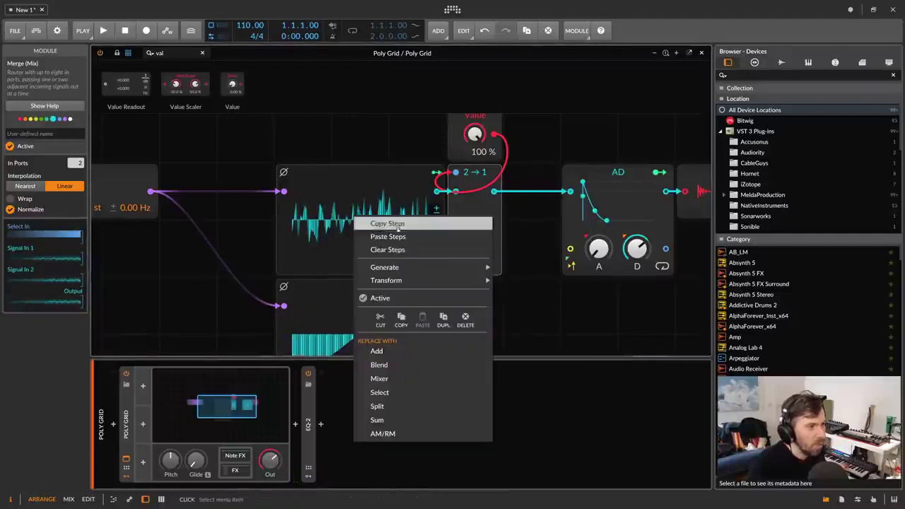
mouse_move(481, 267)
click(516, 306)
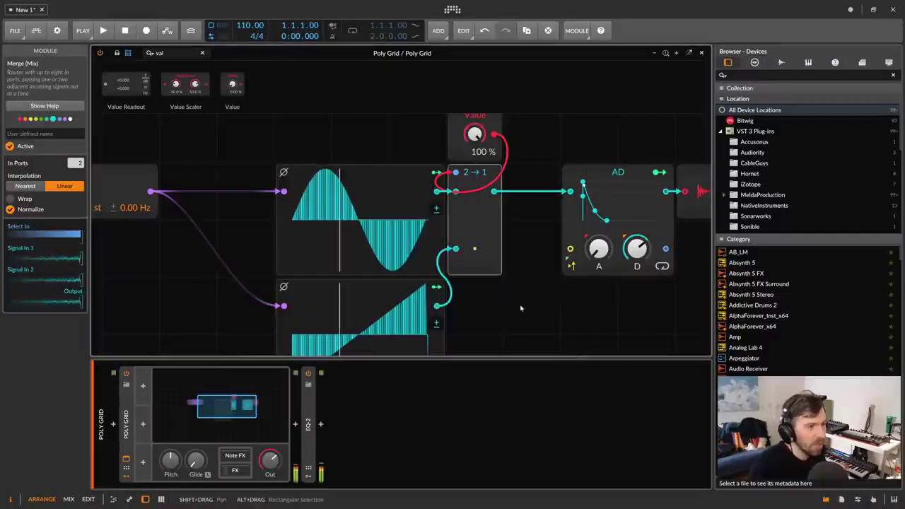
Step: Lower the Value module to 0 % to blend between the two waveforms, and delete the Merge module
drag(474, 134, 475, 172)
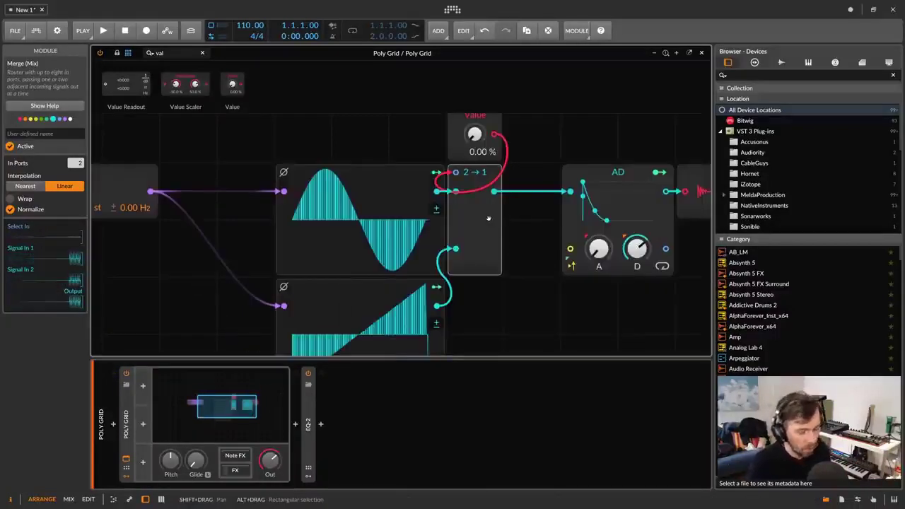
key(Delete)
Step: Insert an AM/RM module between the upper Steps module and the AD, and connect the lower Steps output to its modulator input
drag(165, 53, 121, 54)
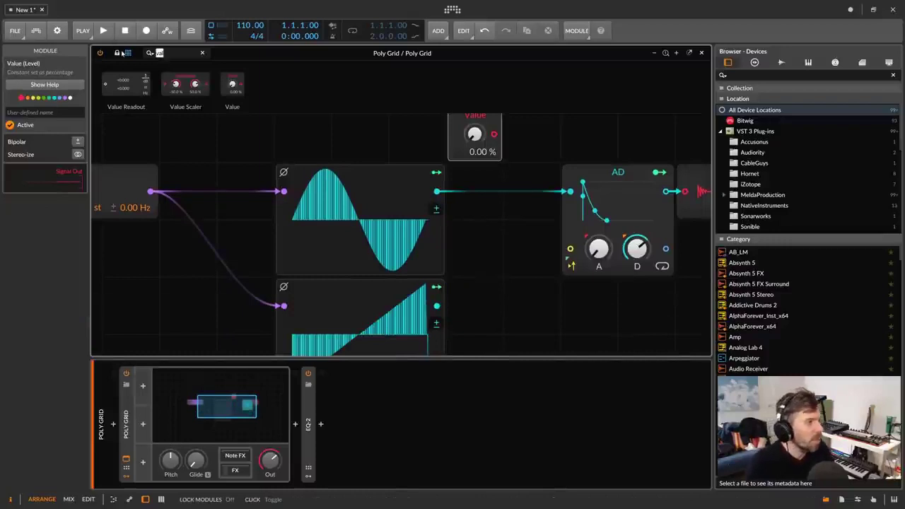
text(rm)
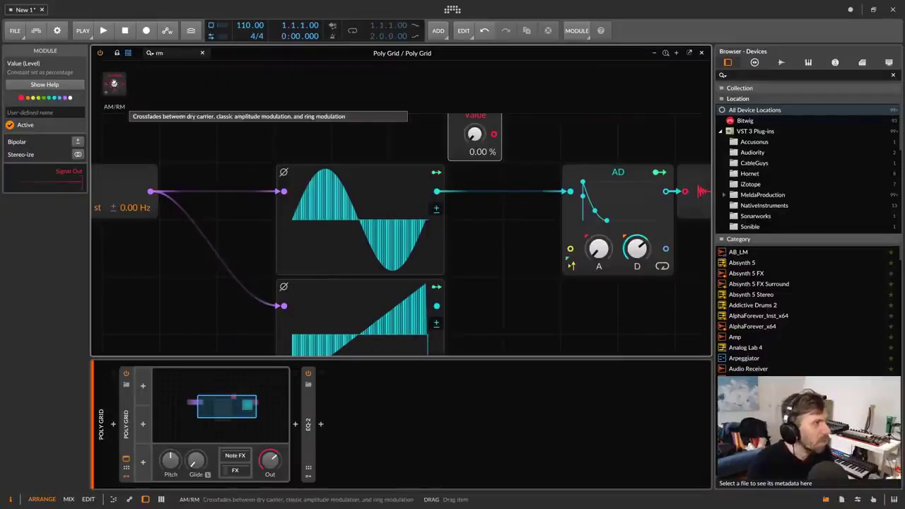
click(422, 179)
drag(422, 179, 569, 191)
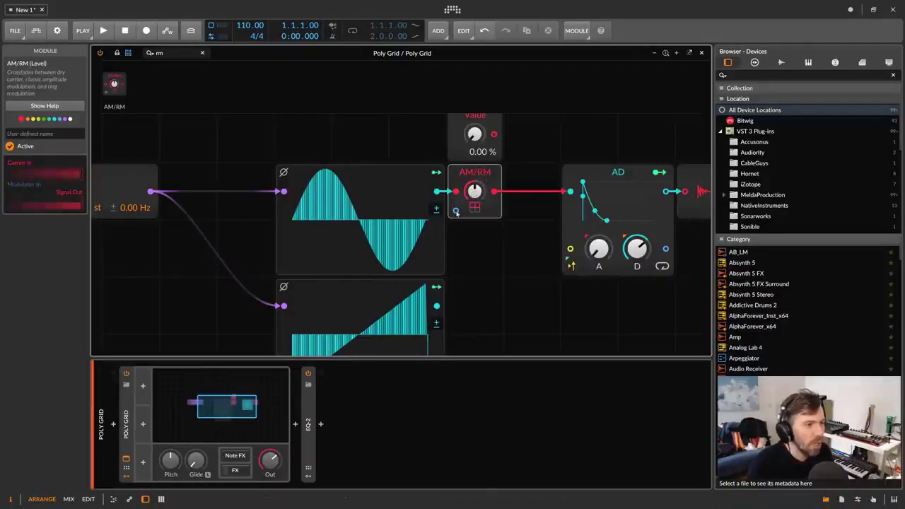
drag(437, 305, 455, 210)
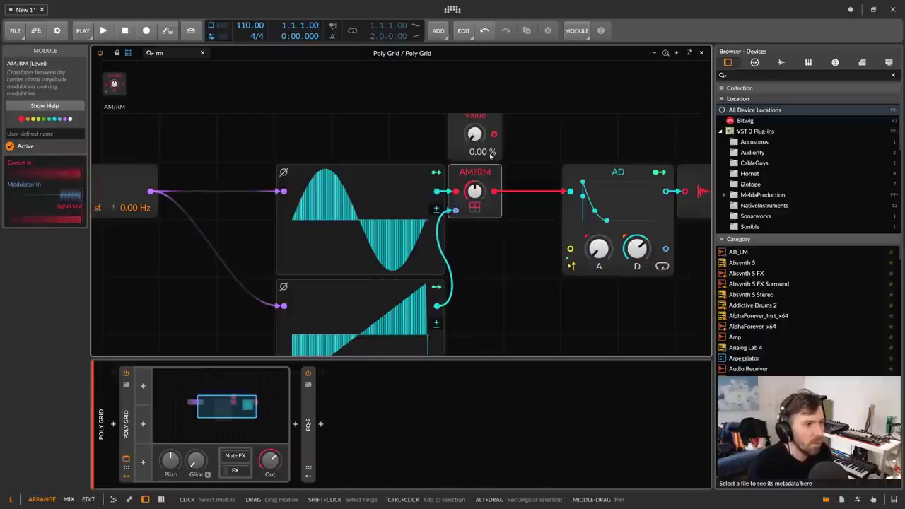
Step: Read the help page of the AM/RM module and close it
scroll(481, 169, up, 2)
scroll(482, 178, down, 2)
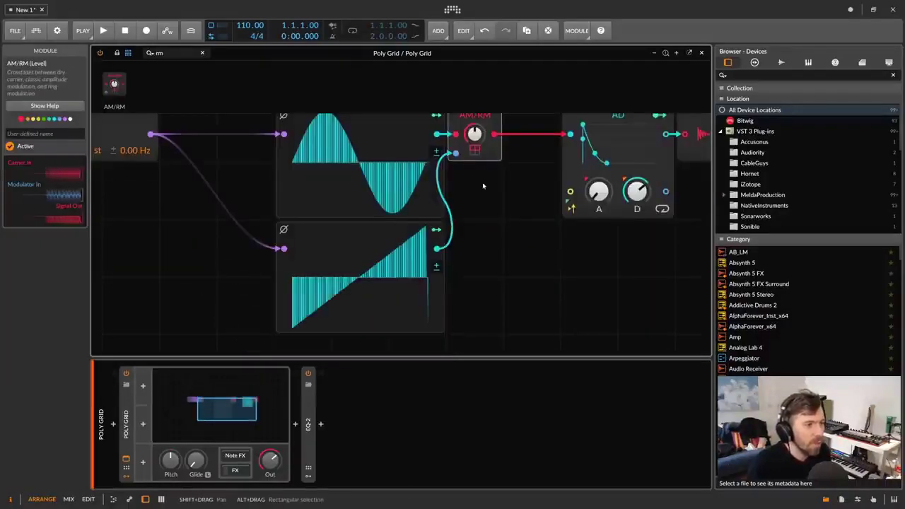
key(F1)
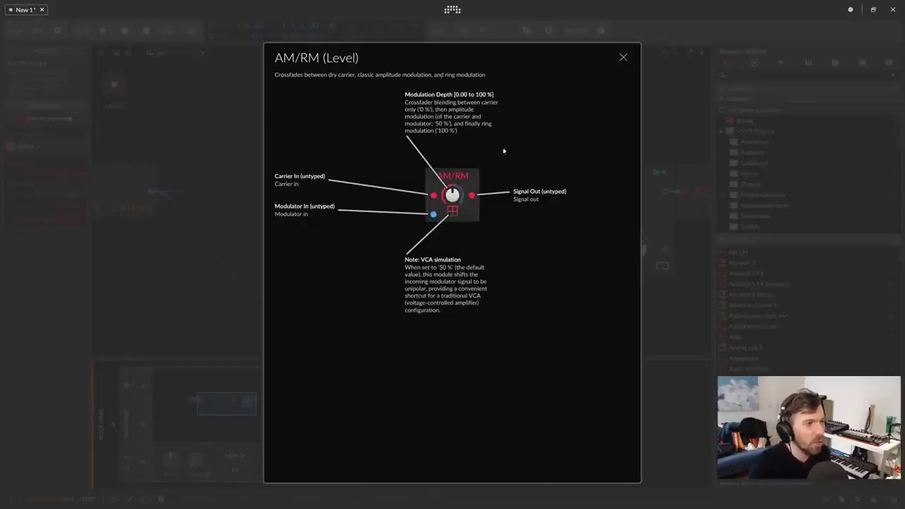
click(623, 58)
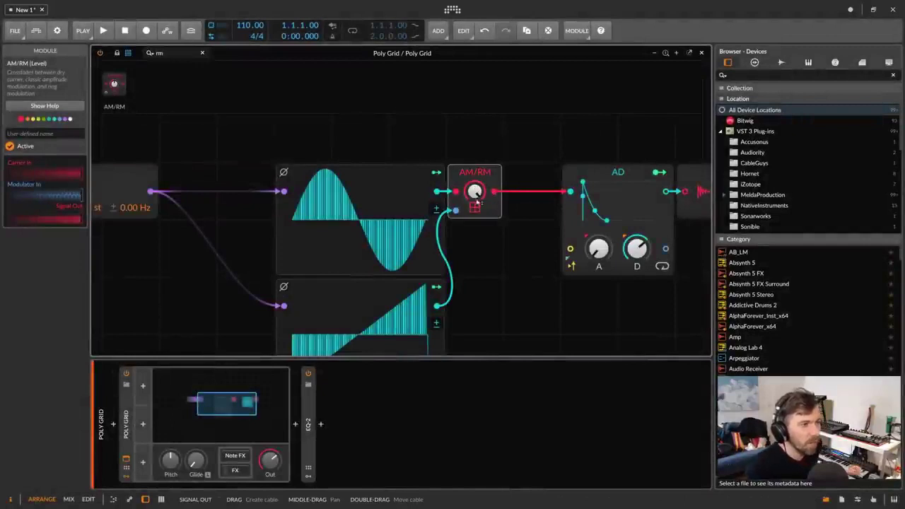
Step: Redraw part of the upper Steps module's sine shape by hand and set the AM/RM modulation depth to about 43 %
drag(474, 192, 474, 272)
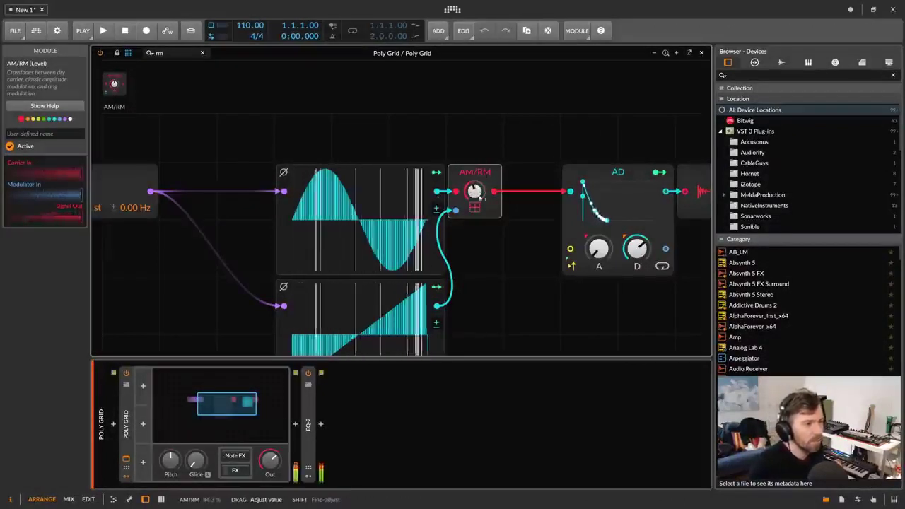
drag(392, 190, 345, 229)
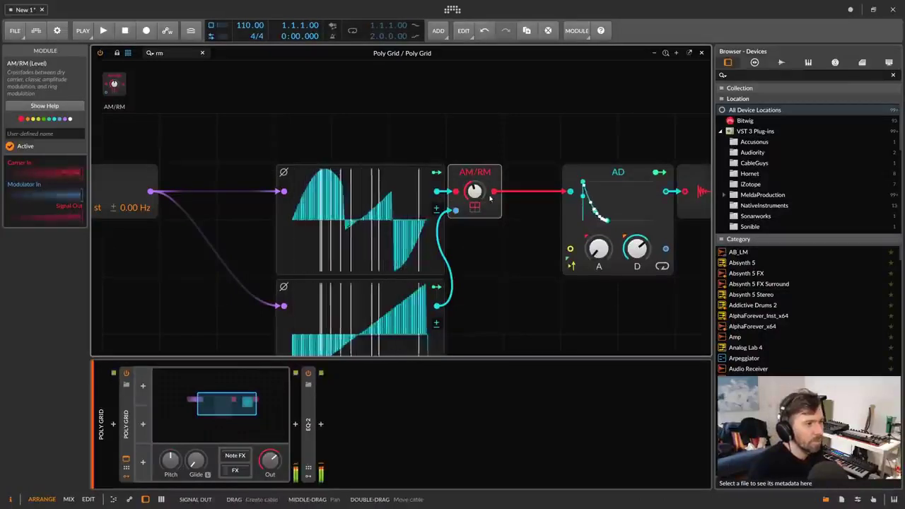
mouse_move(475, 191)
mouse_down()
mouse_move(474, 145)
mouse_move(474, 198)
mouse_up()
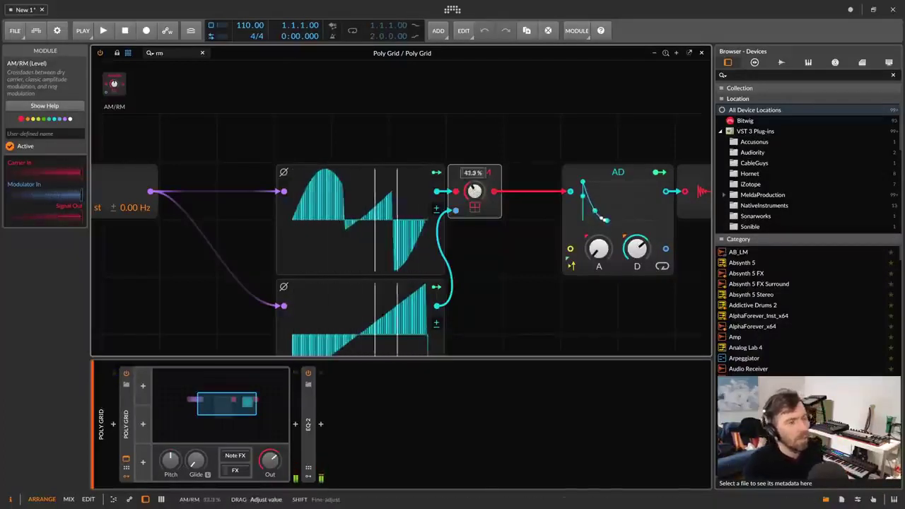
Step: Insert a Ø Reverse module from the Phase category between the Phasor and the upper Steps module
scroll(296, 172, left, 5)
scroll(285, 161, left, 1)
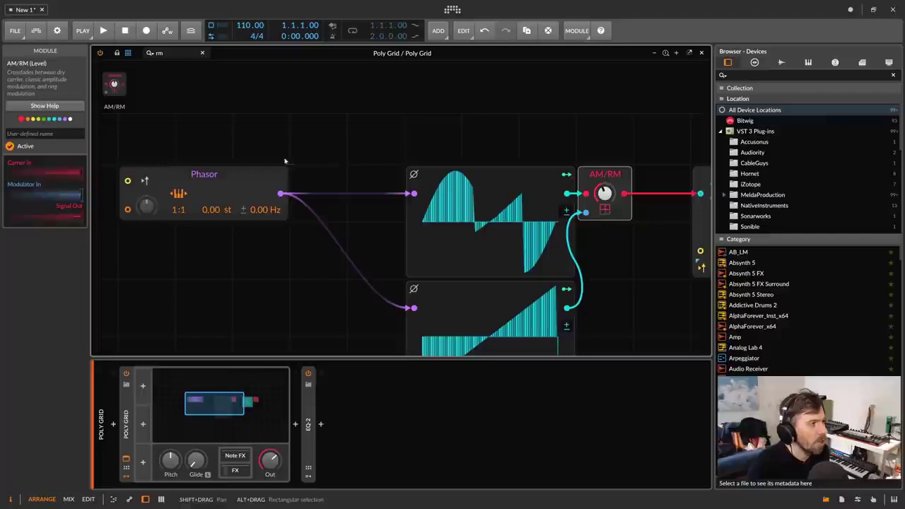
click(221, 184)
click(203, 53)
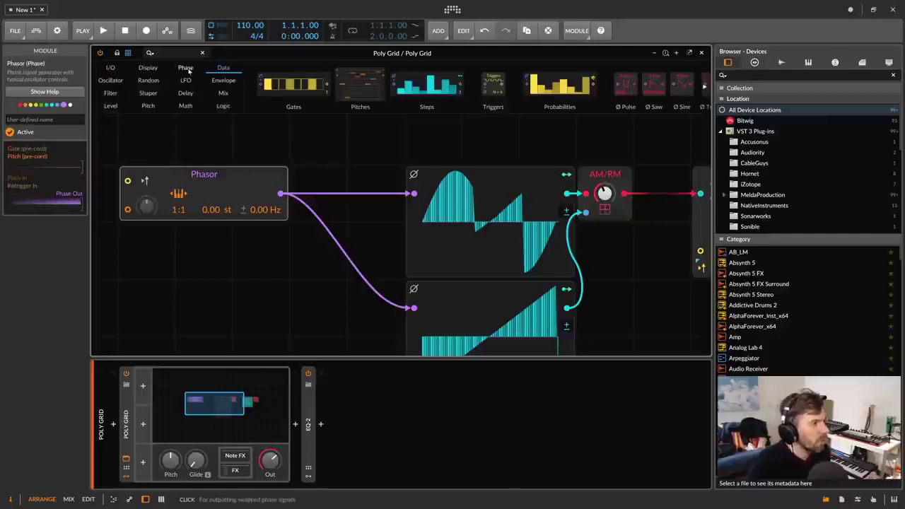
click(186, 68)
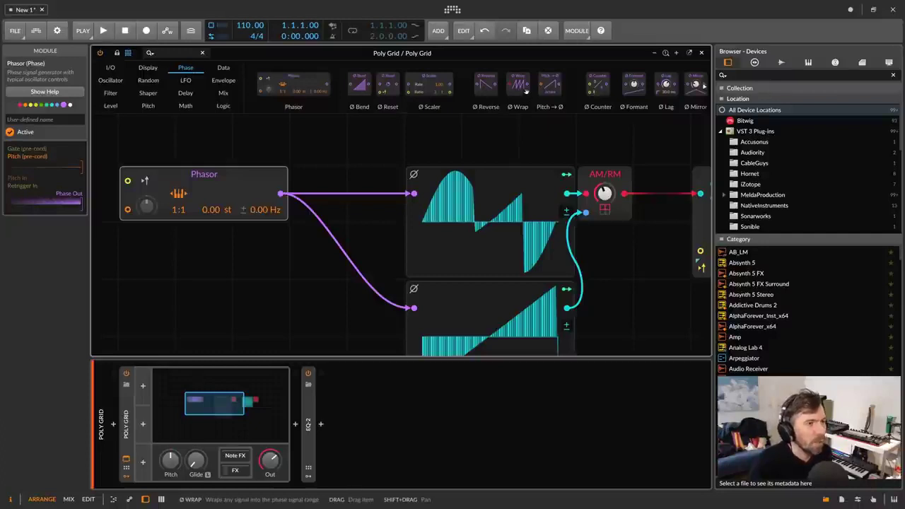
drag(485, 85, 416, 195)
Step: Insert a Ø Shift module between the Phasor and the lower Steps module, and move the AM/RM module next to the AD
drag(472, 153, 399, 164)
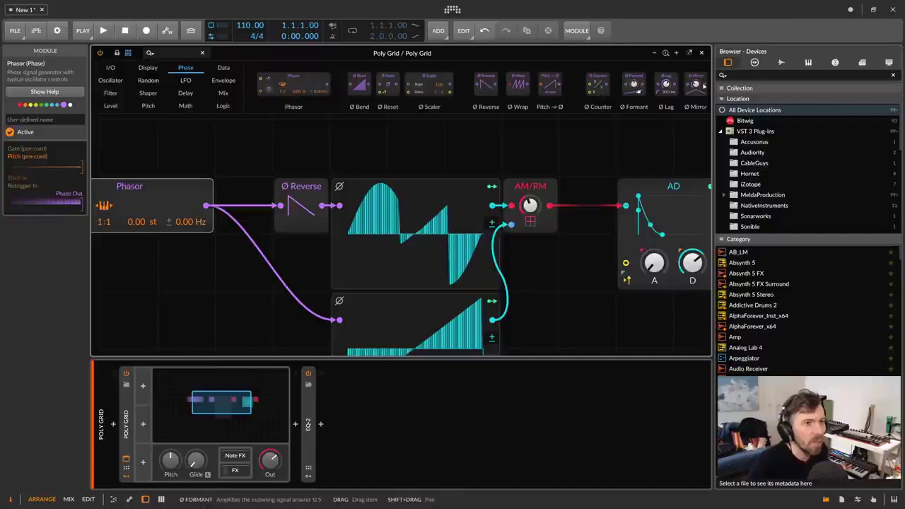
scroll(658, 92, right, 4)
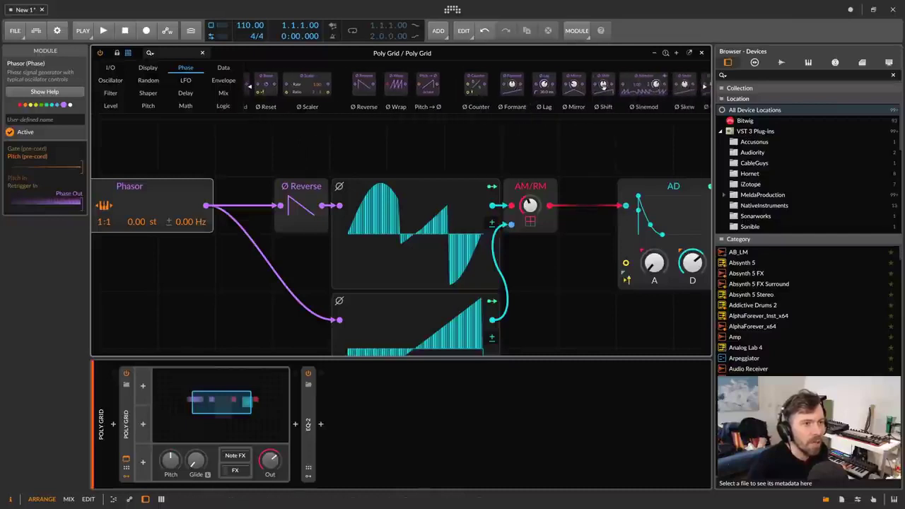
drag(602, 85, 312, 319)
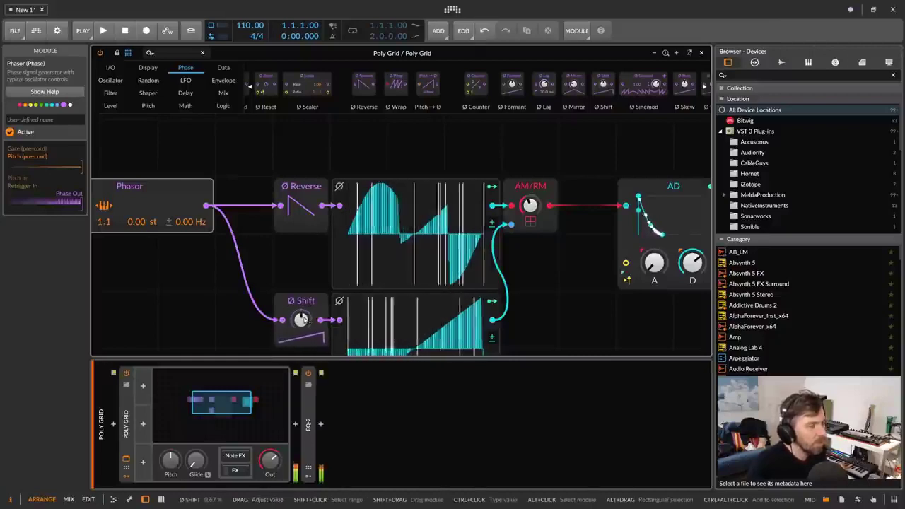
drag(530, 191, 587, 191)
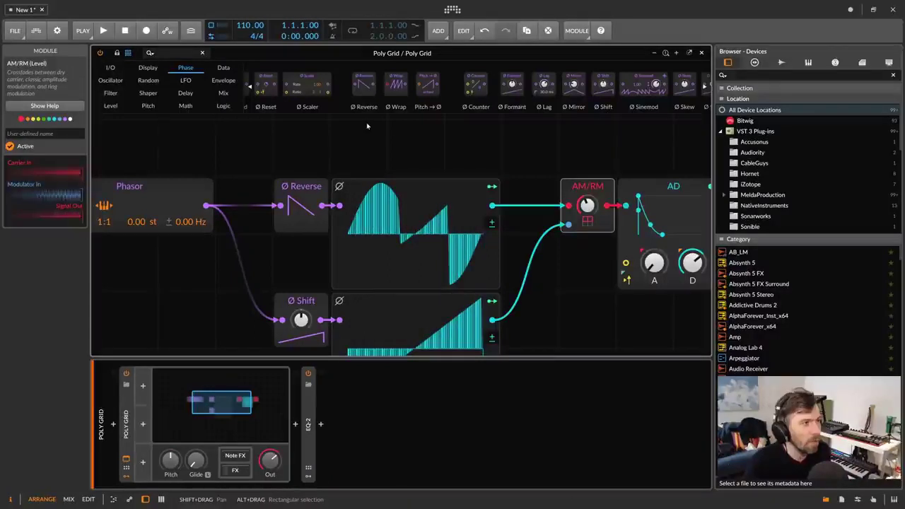
click(178, 54)
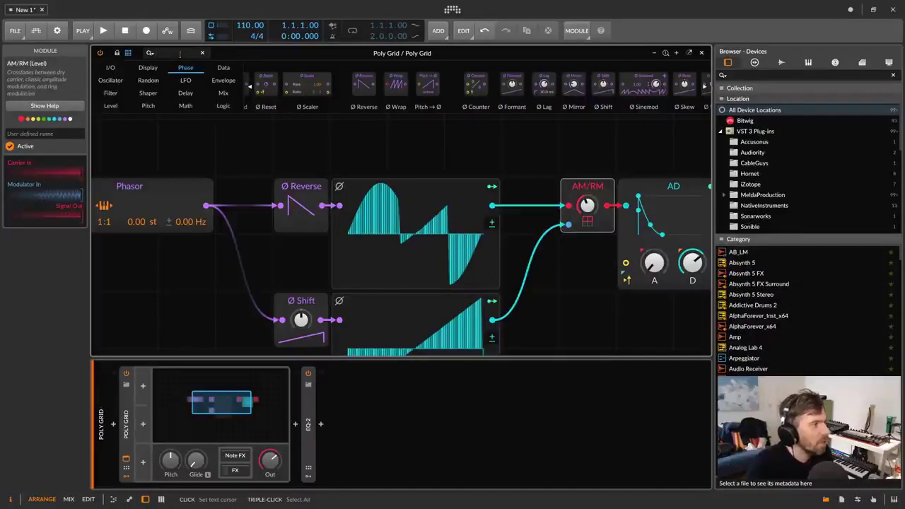
text(mod)
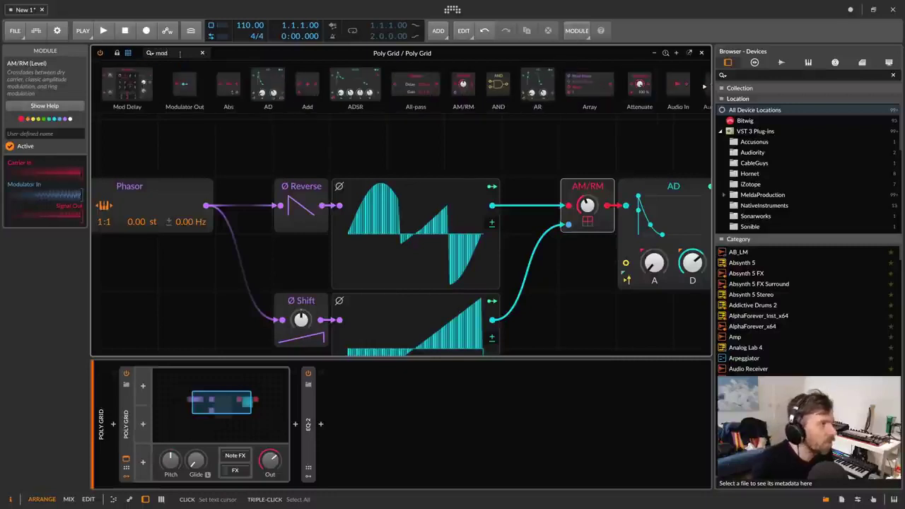
drag(184, 83, 472, 147)
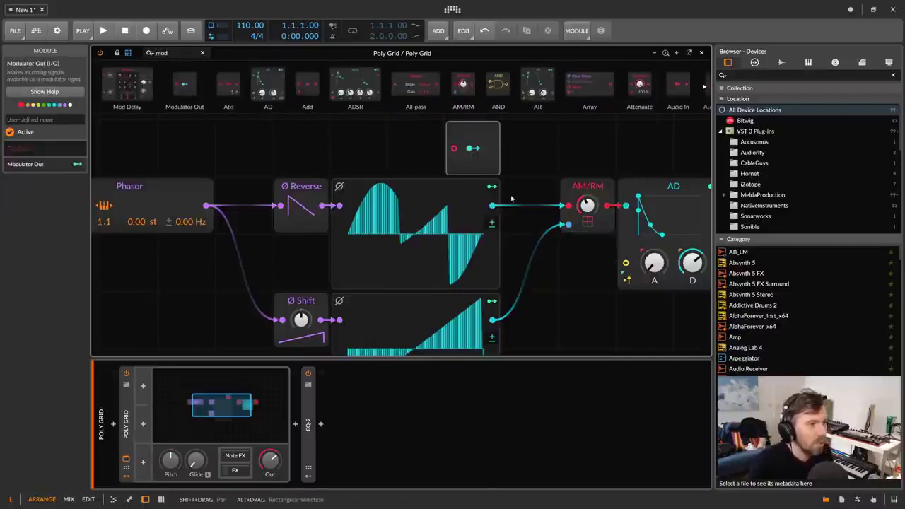
key(Delete)
Step: Map the upper Steps module's modulation output to the Ø Shift amount with a depth of +1.00
click(492, 187)
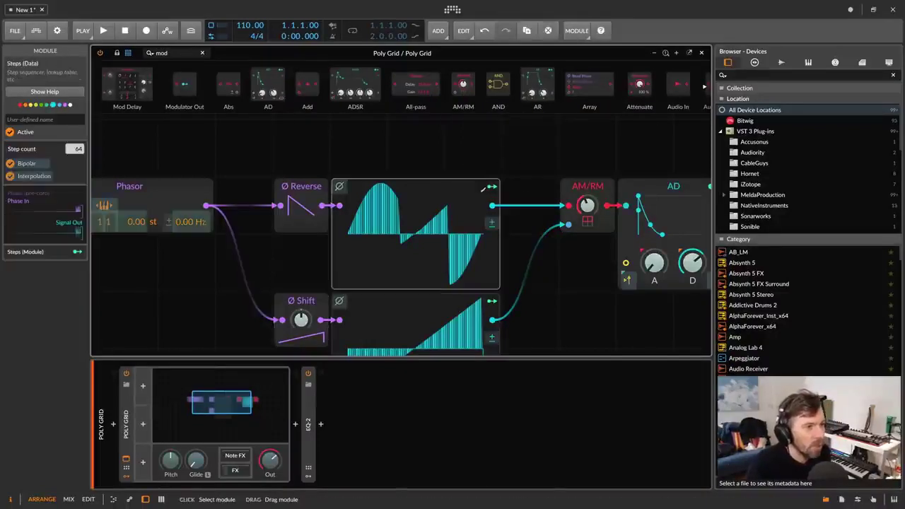
drag(501, 201, 516, 175)
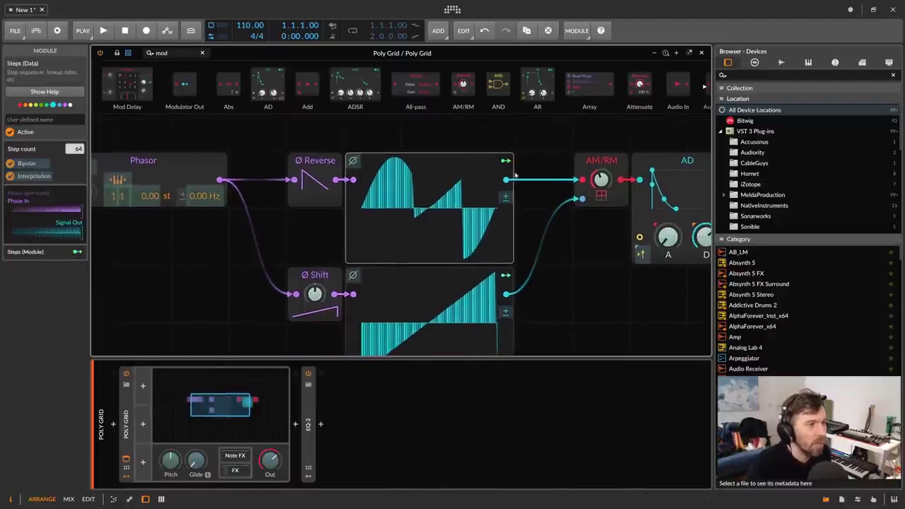
drag(314, 293, 314, 278)
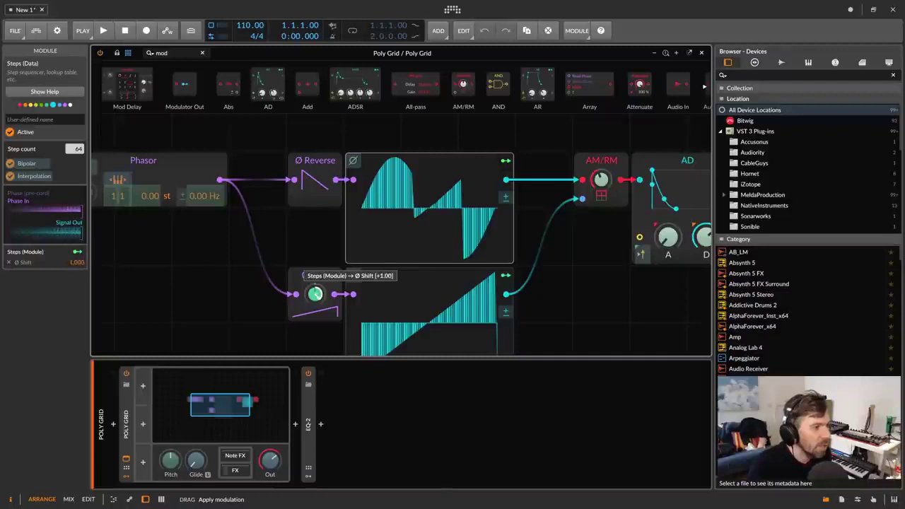
drag(314, 277, 314, 275)
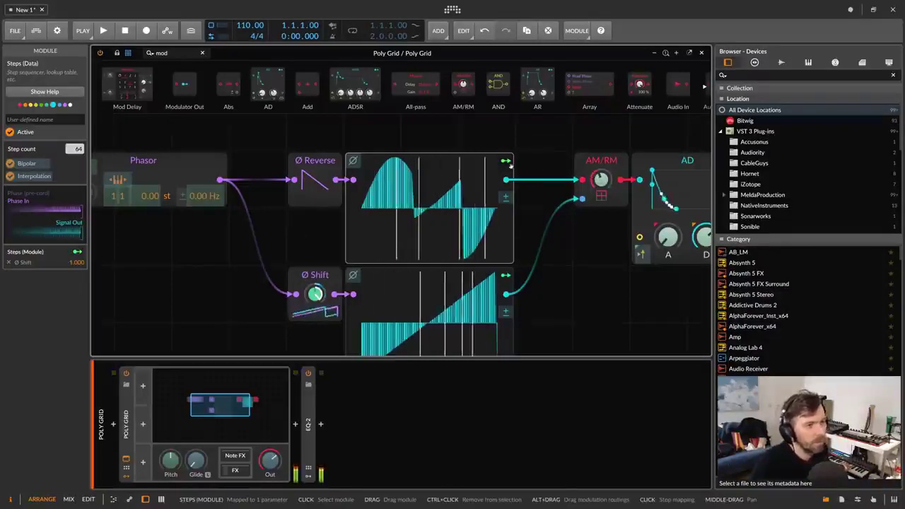
click(506, 161)
Step: Adjust the AM/RM modulation depth and connect the lower Steps output directly to the AD input
drag(601, 179, 601, 144)
drag(600, 179, 600, 201)
drag(506, 294, 639, 179)
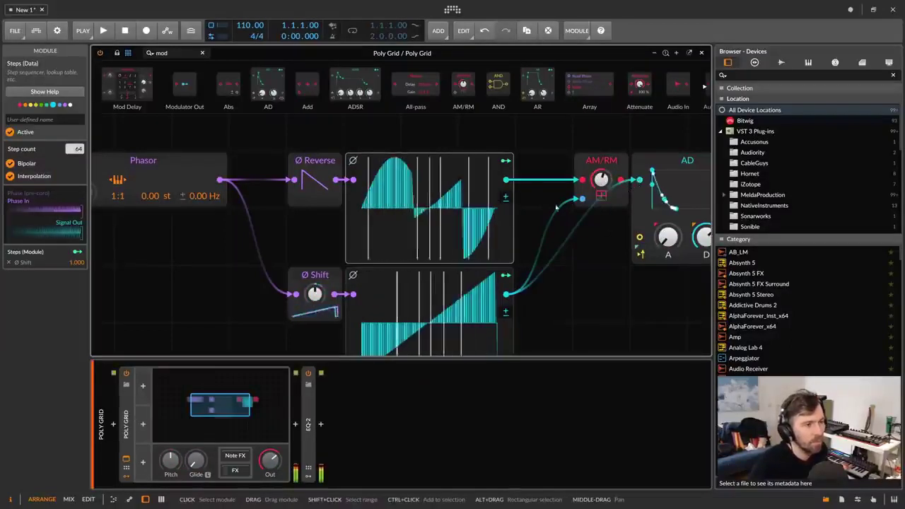
Step: Set the upper Steps module's modulation of Ø Shift to 0.413
click(505, 160)
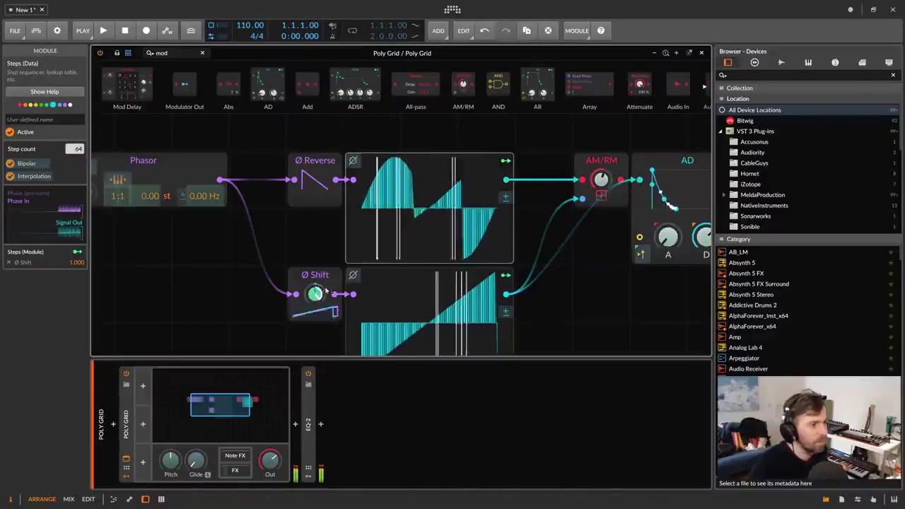
mouse_move(315, 293)
mouse_down()
mouse_move(316, 309)
mouse_move(315, 285)
mouse_up()
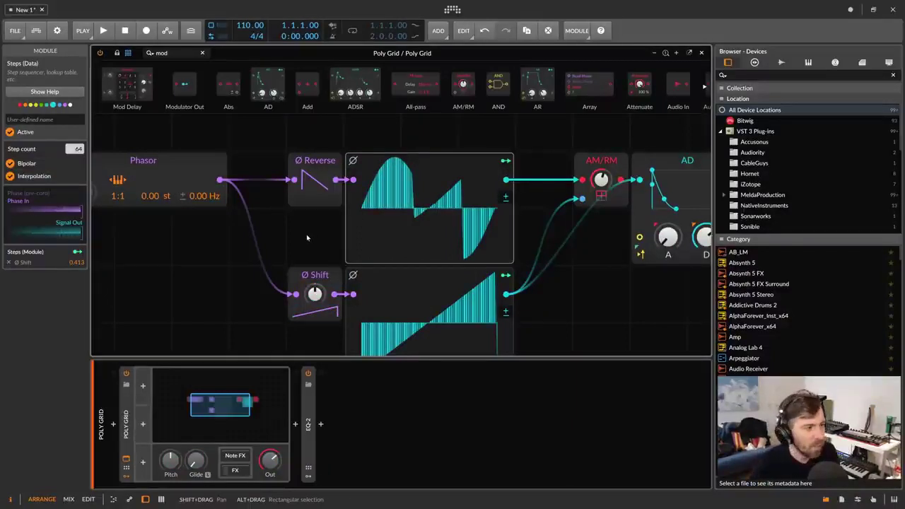
drag(311, 231, 292, 234)
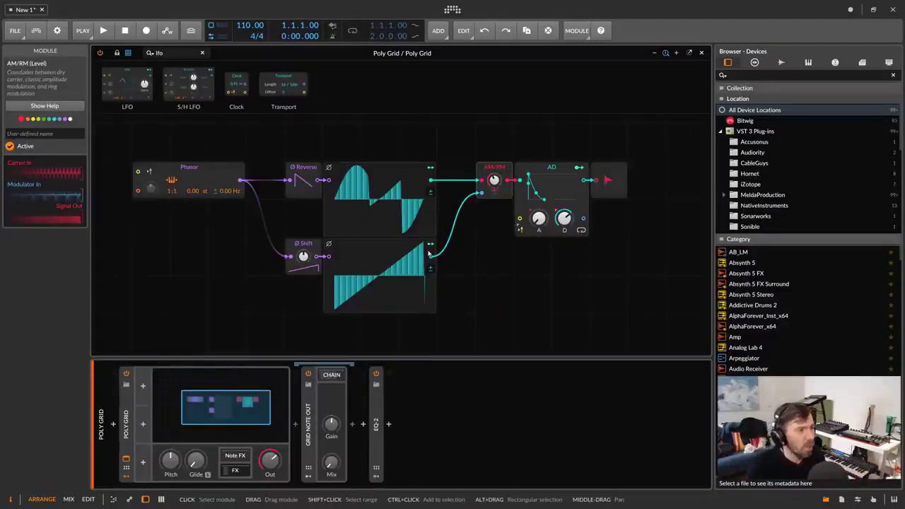
Step: Copy the saw-shaped Steps module and paste two duplicates directly below it
scroll(427, 253, down, 1)
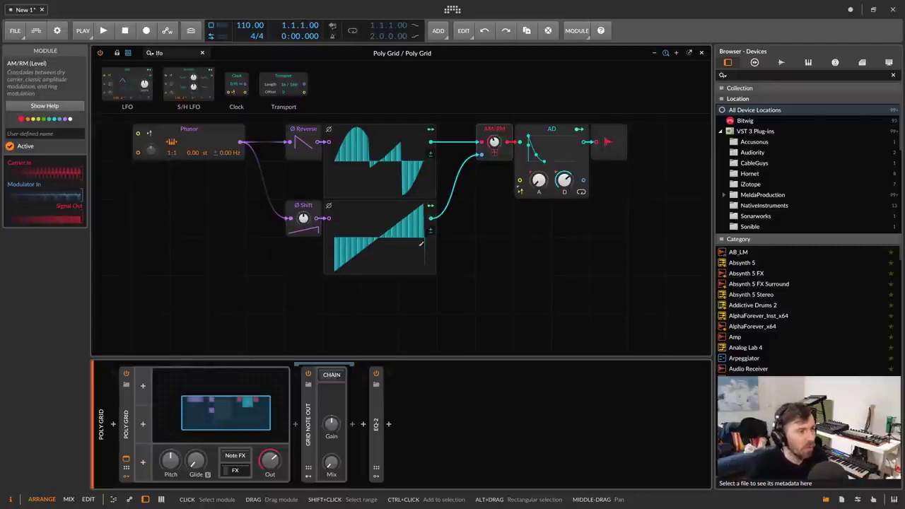
click(388, 250)
click(337, 295)
key(ctrl+v)
scroll(346, 294, down, 1)
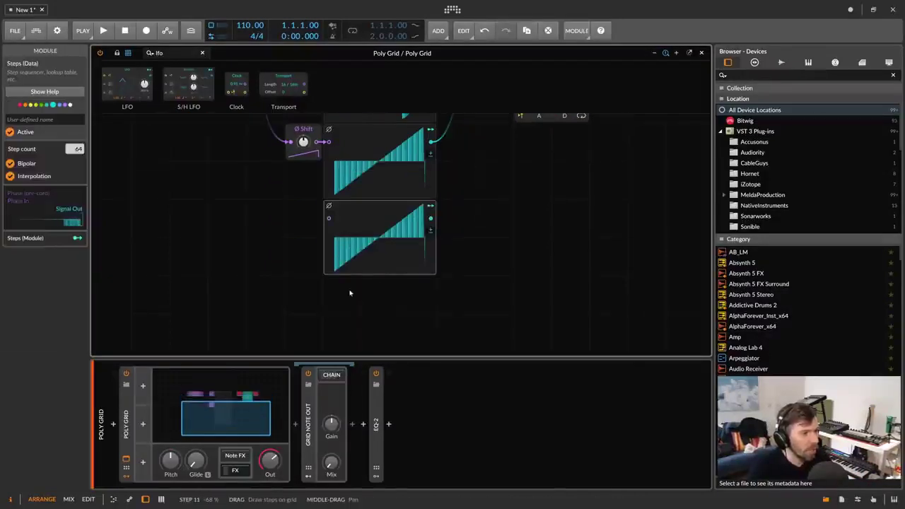
click(333, 292)
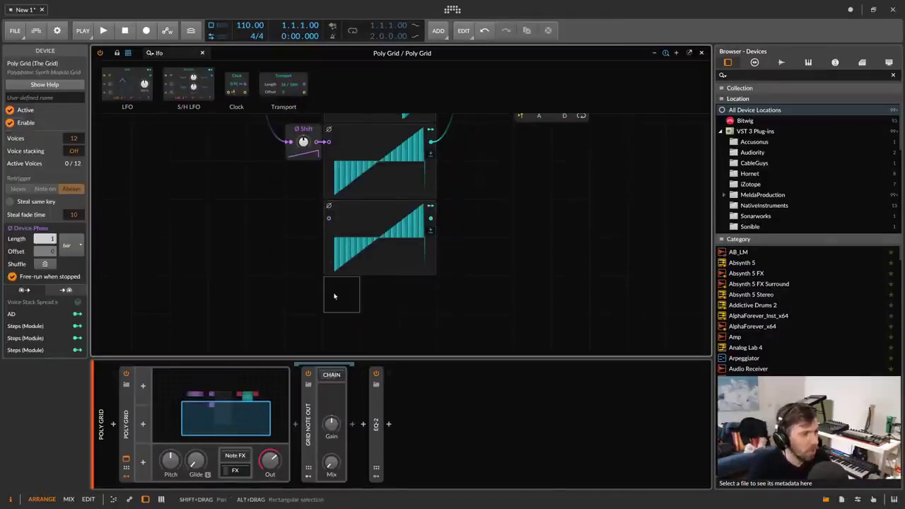
key(ctrl+v)
scroll(396, 268, up, 3)
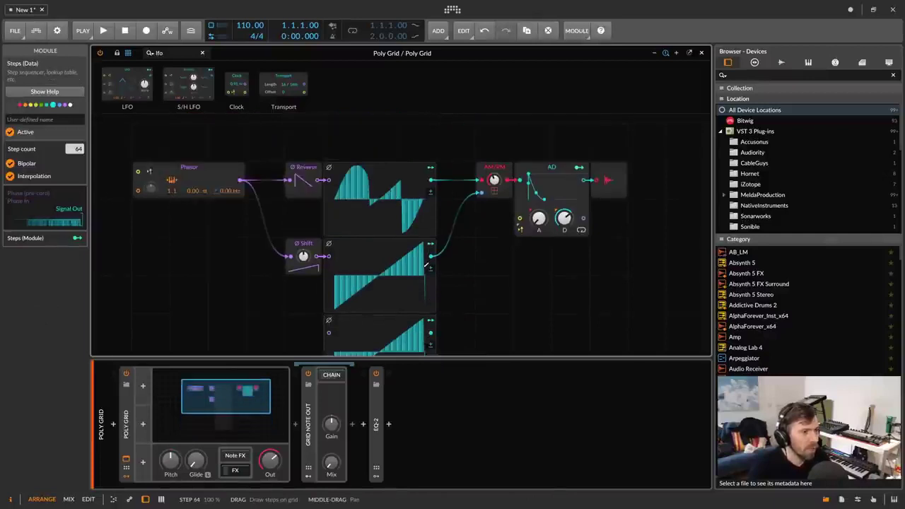
Step: Delete the AM/RM module and insert a Merge module between the upper Steps module and the AD
click(491, 185)
key(Delete)
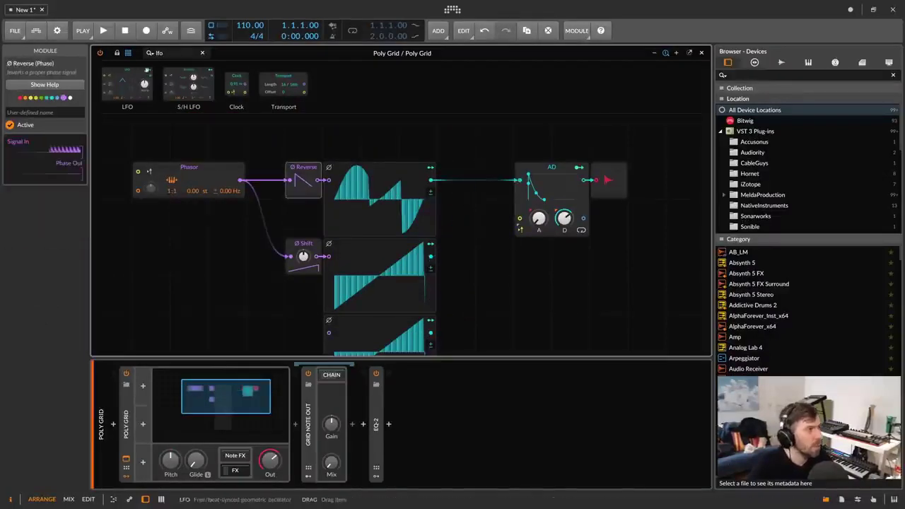
drag(166, 53, 132, 53)
text(merge)
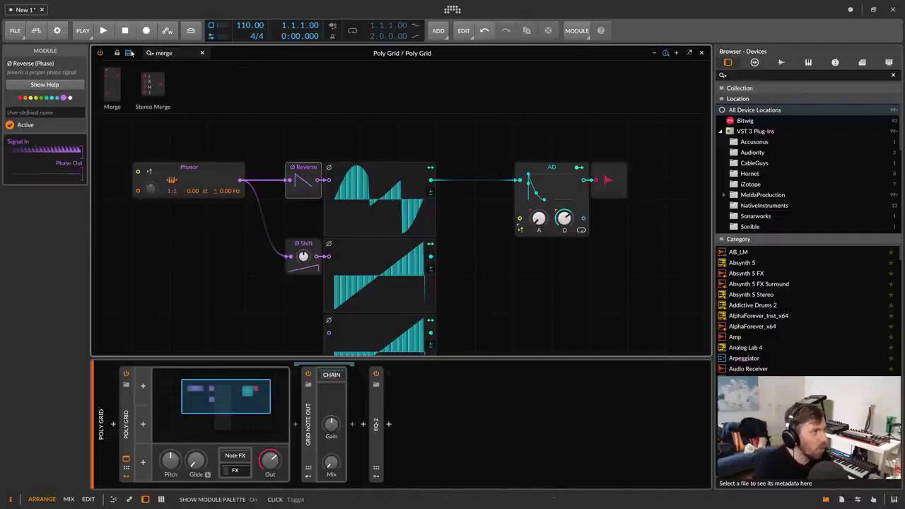
drag(112, 85, 445, 182)
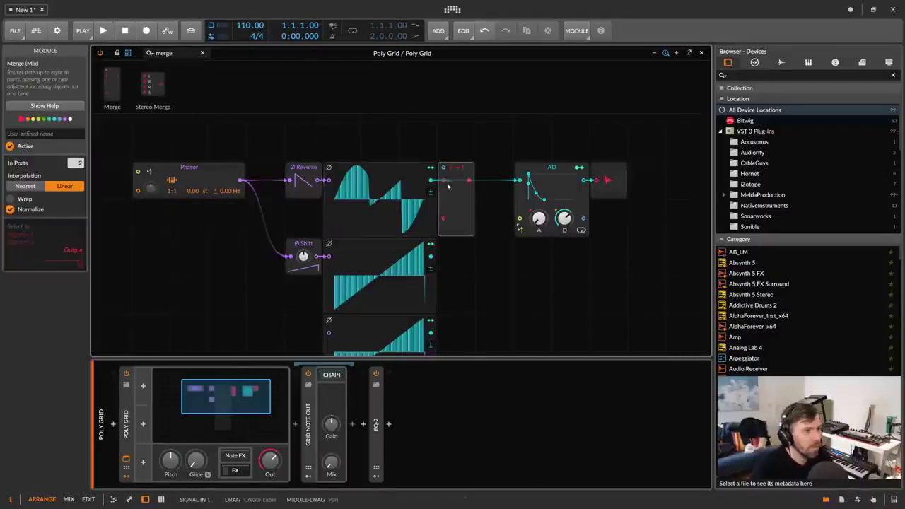
Step: Set the Merge module to 4 in ports and wire the three lower Steps outputs to its remaining inputs
drag(438, 242, 443, 218)
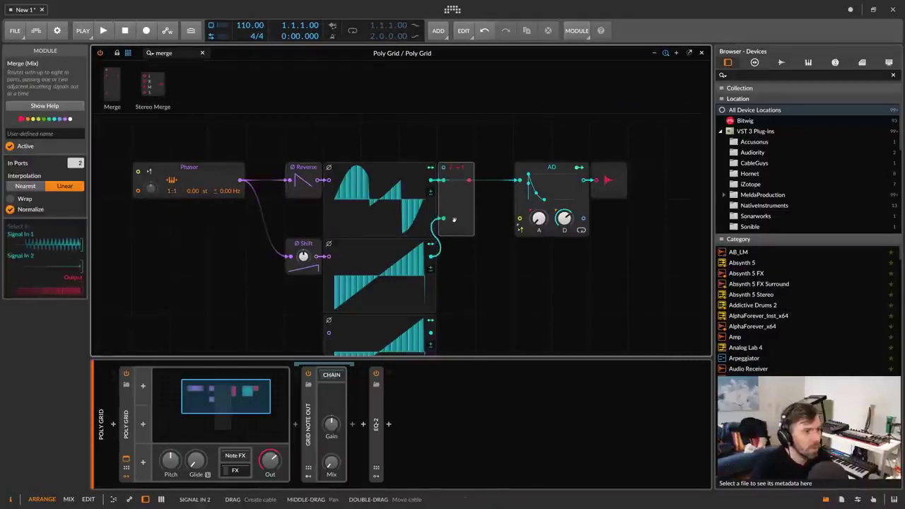
drag(74, 163, 75, 151)
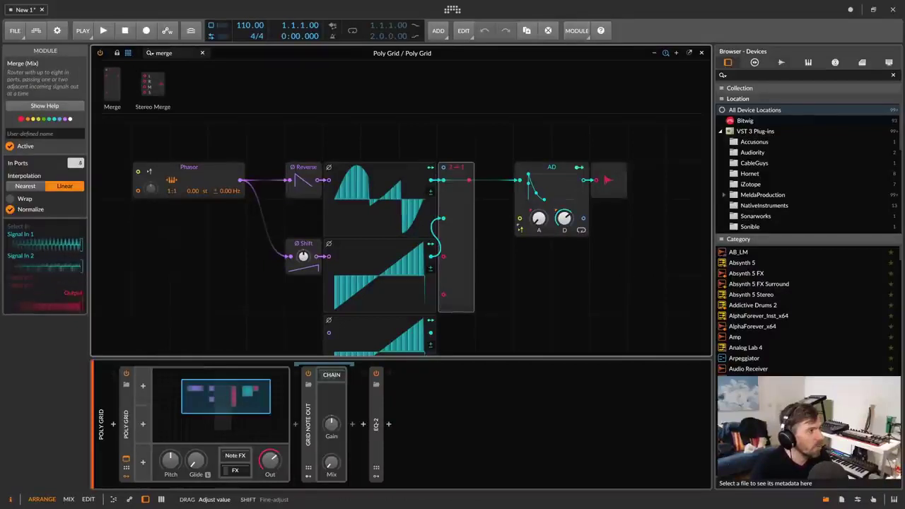
scroll(461, 216, down, 2)
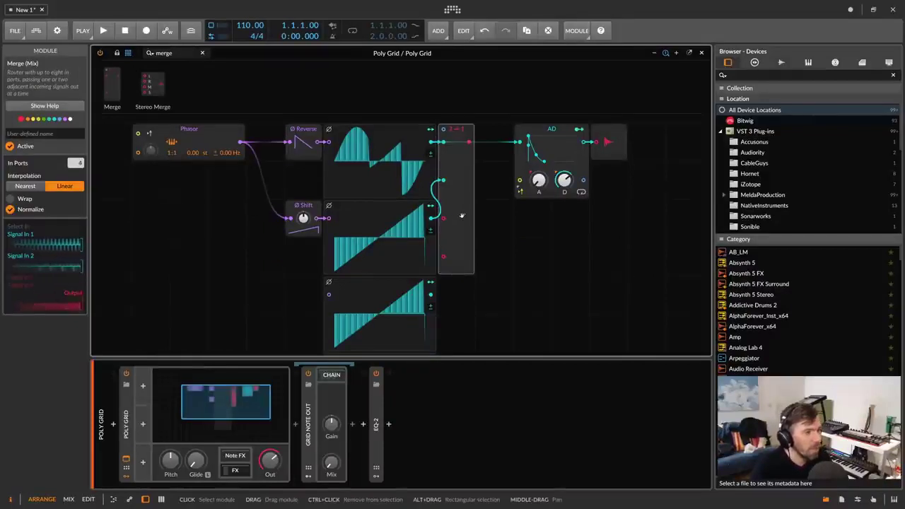
drag(442, 218, 443, 181)
scroll(438, 292, down, 4)
scroll(443, 182, up, 4)
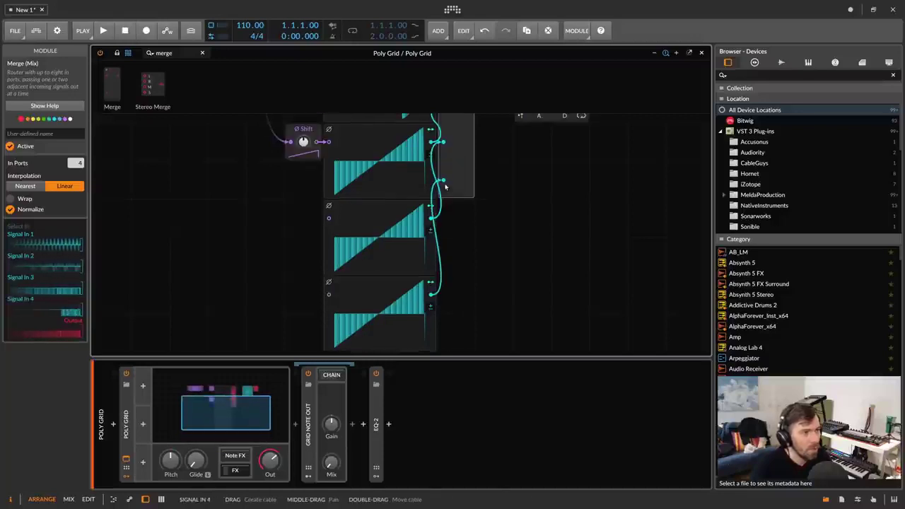
Step: Generate a Tri shape in the second Steps module
right_click(392, 229)
mouse_move(453, 281)
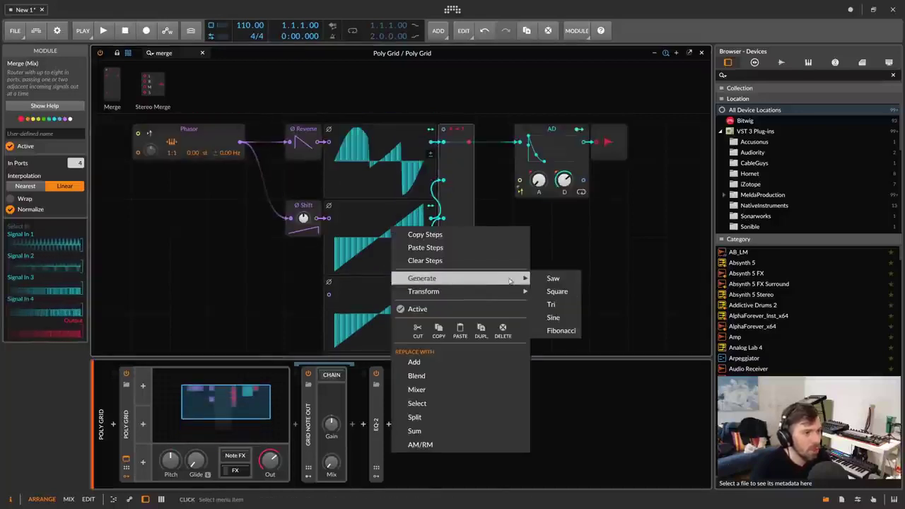
click(563, 305)
Step: Try a Fibonacci shape in the third Steps module and return it to a saw
scroll(398, 267, down, 4)
right_click(386, 225)
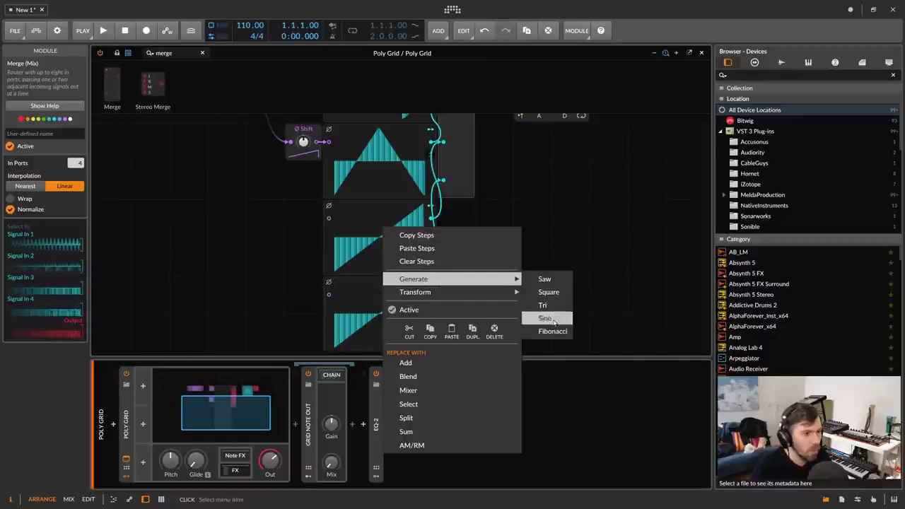
click(552, 331)
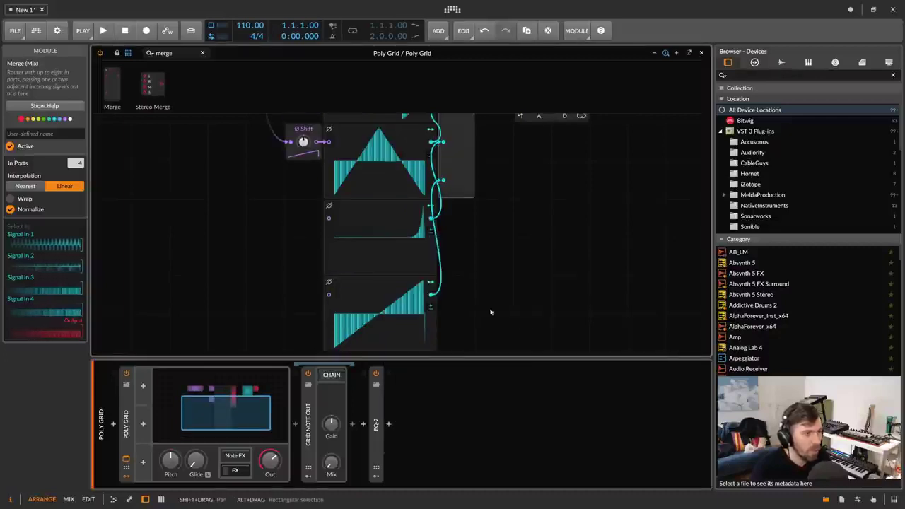
right_click(388, 242)
click(545, 290)
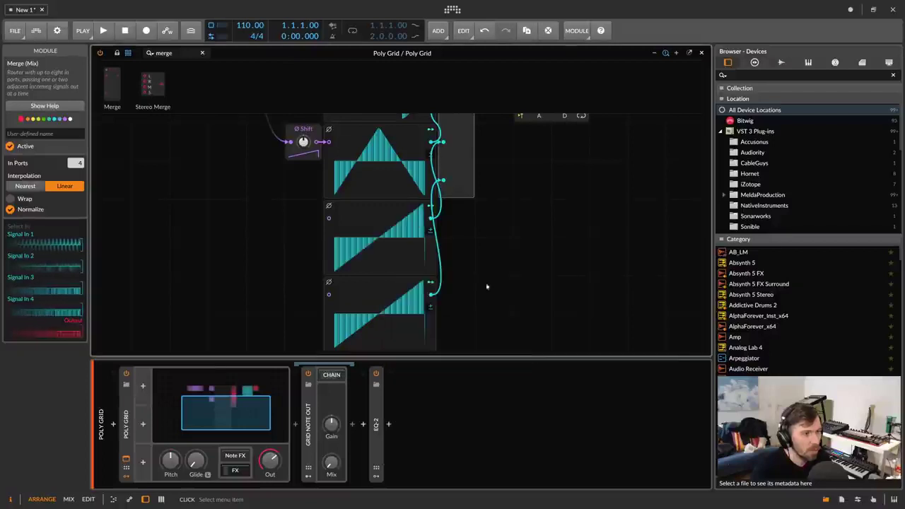
Step: Redraw the fourth Steps module's waveform by hand as a smooth curve dipping in the middle
scroll(442, 274, up, 8)
scroll(441, 275, down, 6)
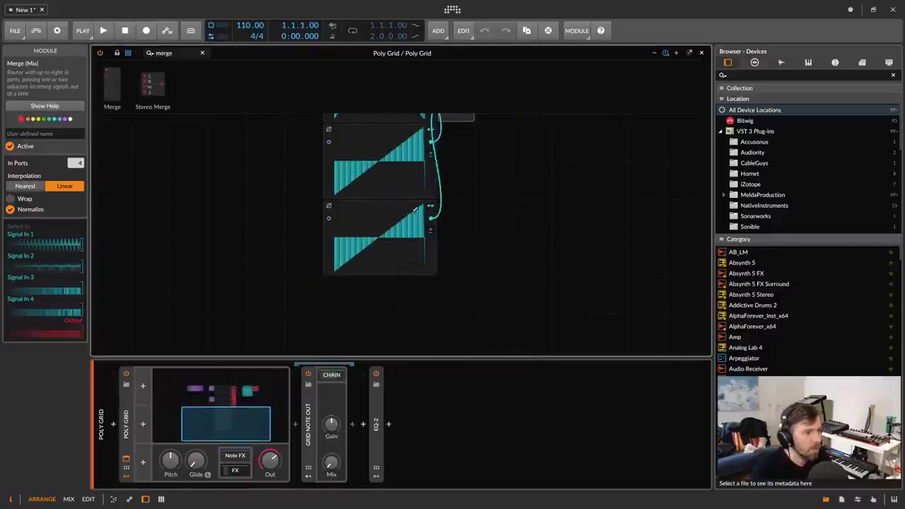
mouse_move(414, 210)
mouse_down()
mouse_move(342, 231)
mouse_move(377, 232)
mouse_move(410, 210)
mouse_move(429, 219)
mouse_move(349, 219)
mouse_move(335, 237)
mouse_move(378, 252)
mouse_move(433, 227)
mouse_up()
Step: Connect the Phasor output to the phase inputs of the third and fourth Steps modules
scroll(442, 231, up, 8)
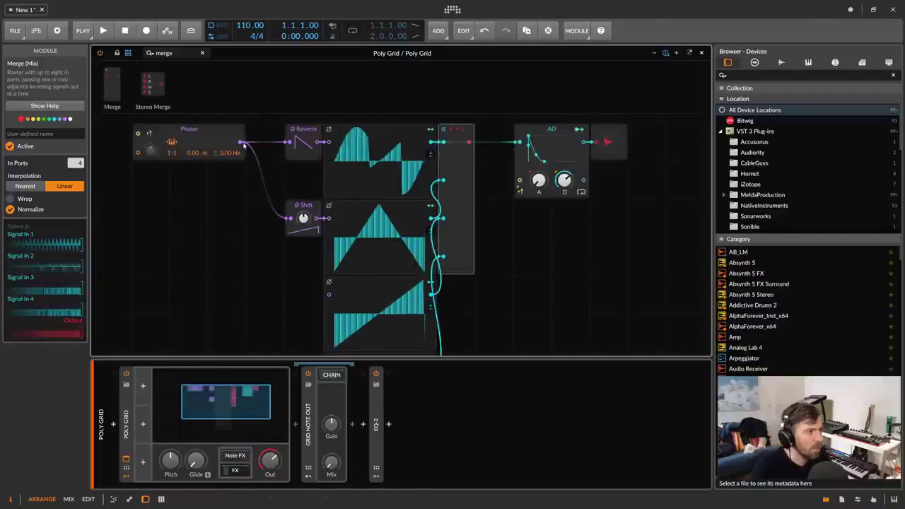
drag(244, 144, 328, 282)
scroll(499, 267, up, 2)
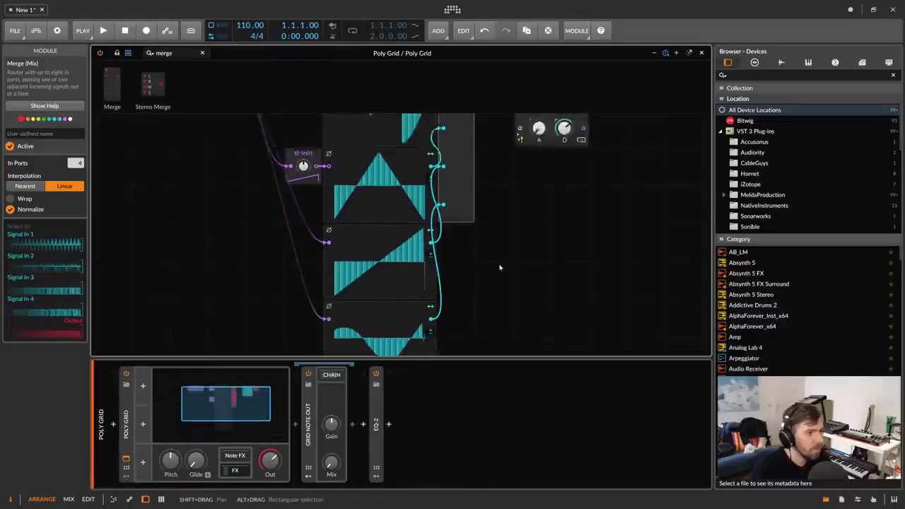
Step: Insert a Value module above the Merge, wire it to the Merge's select input, and turn it up to 99 %
scroll(498, 267, up, 6)
drag(180, 55, 130, 57)
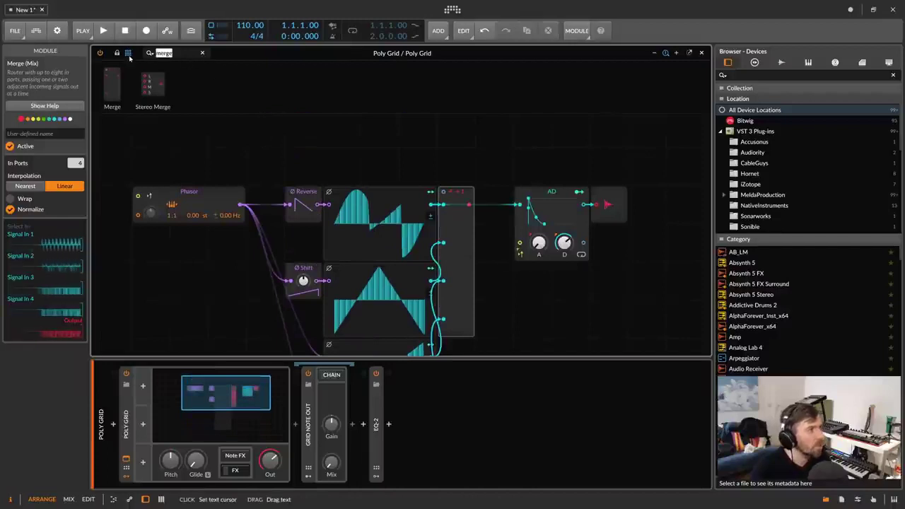
text(value)
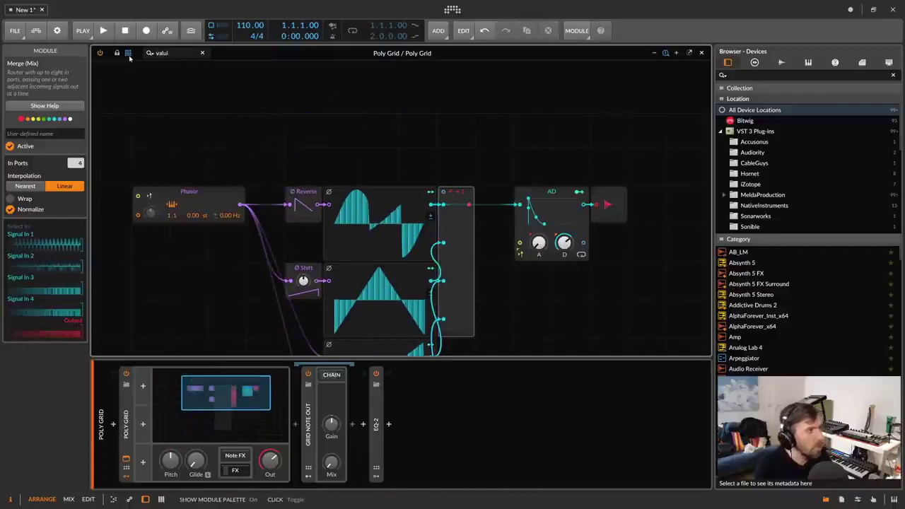
drag(232, 84, 418, 145)
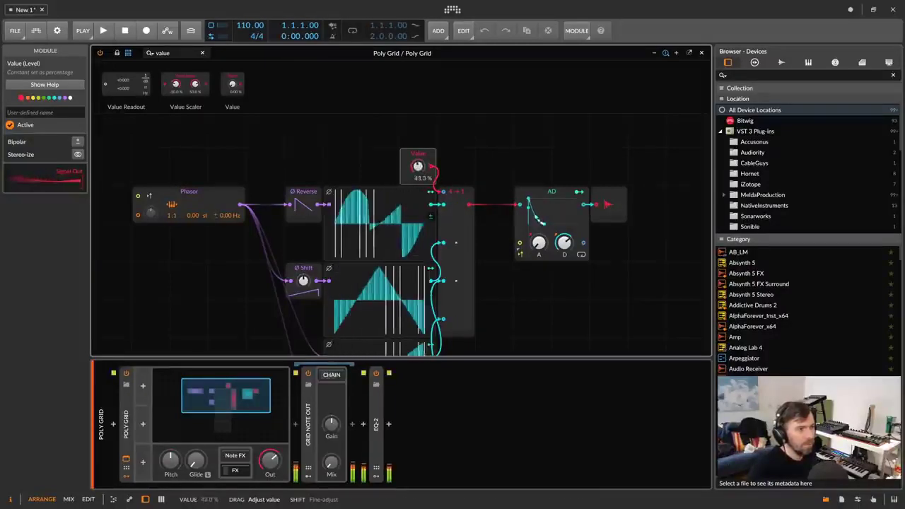
drag(418, 167, 417, 135)
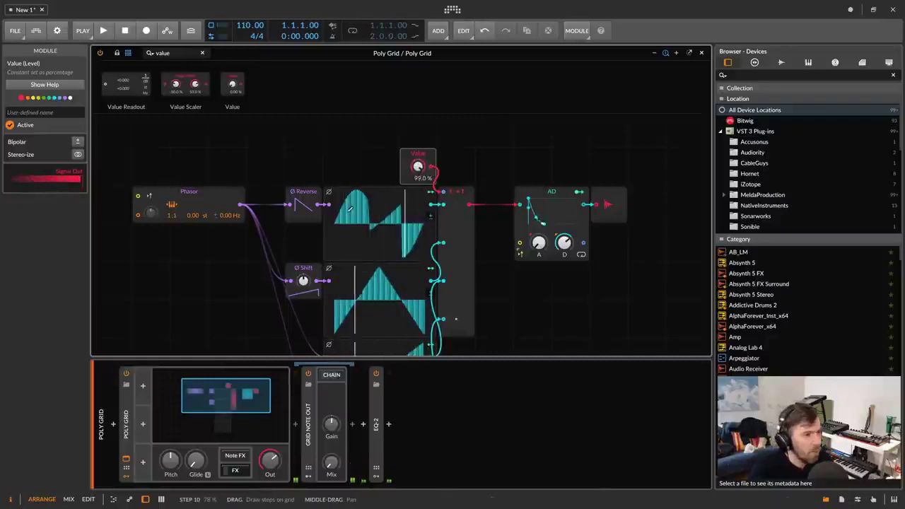
Step: Insert a Steps module beside the Value module and modulate the Value from it with an amount of 1.000
scroll(350, 210, down, 3)
scroll(349, 209, up, 5)
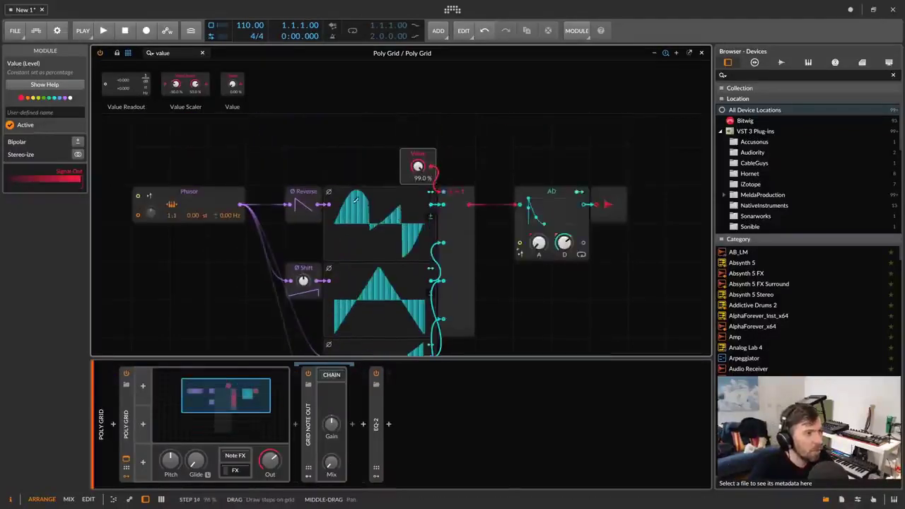
drag(172, 53, 117, 53)
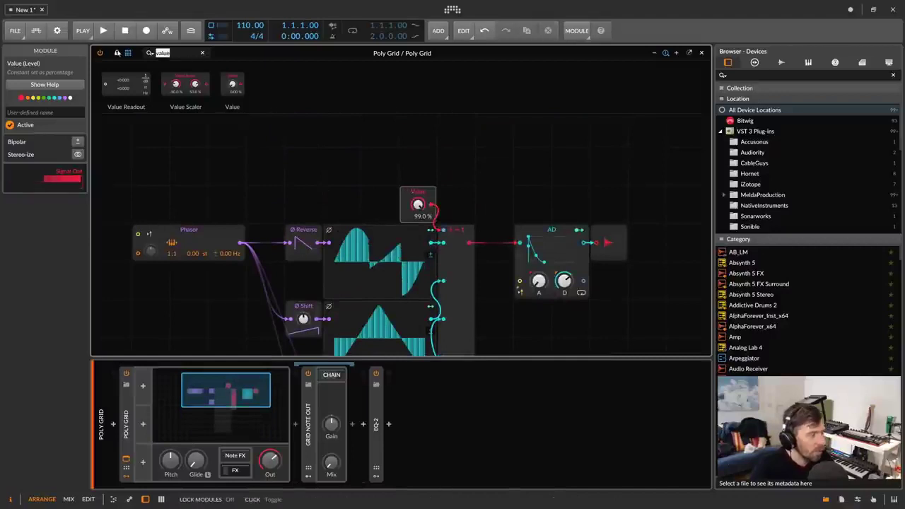
text(ste)
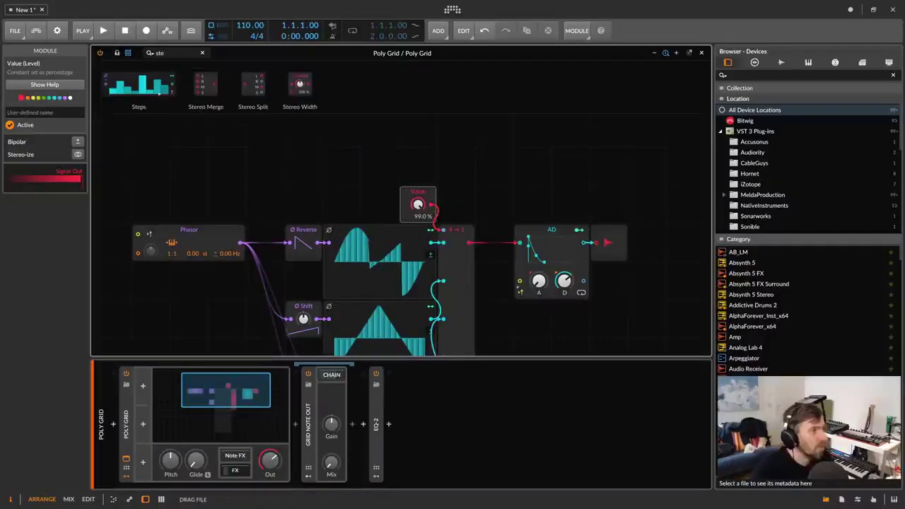
drag(138, 84, 303, 222)
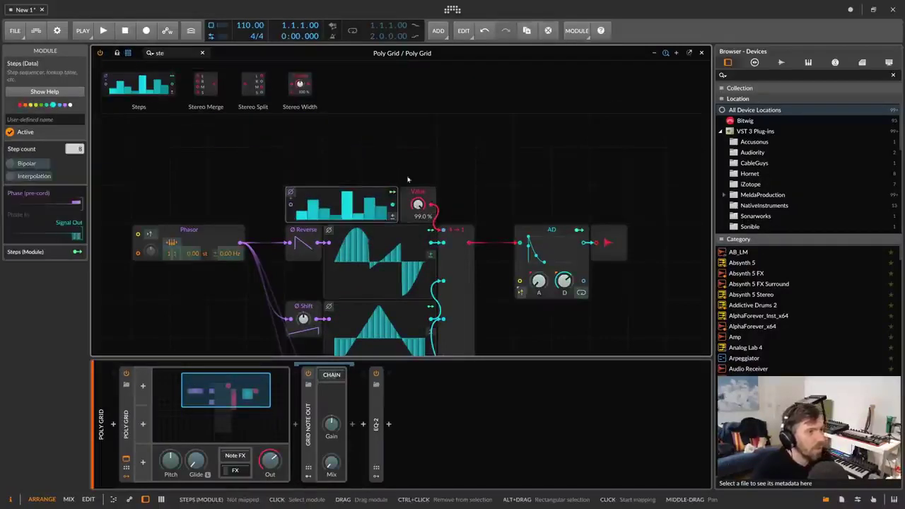
drag(392, 192, 418, 275)
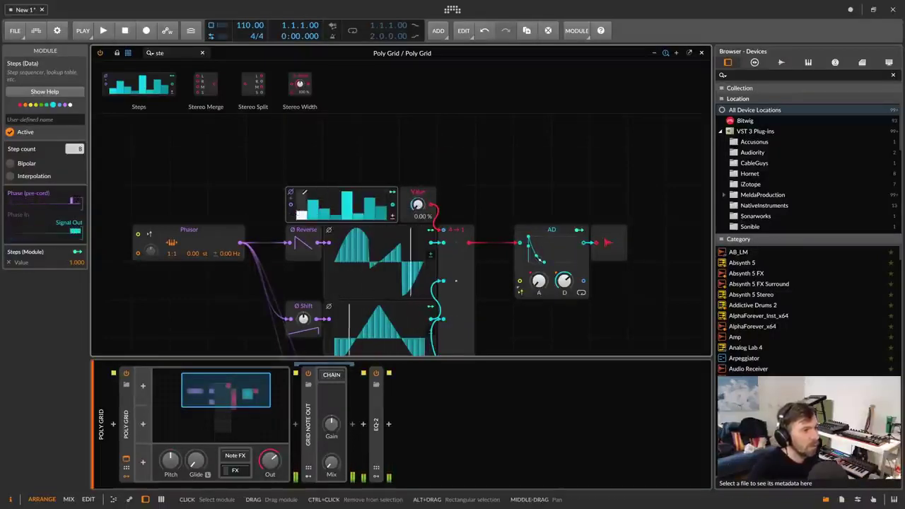
Step: Turn on Interpolation for the new Steps module and leave it unipolar
click(24, 164)
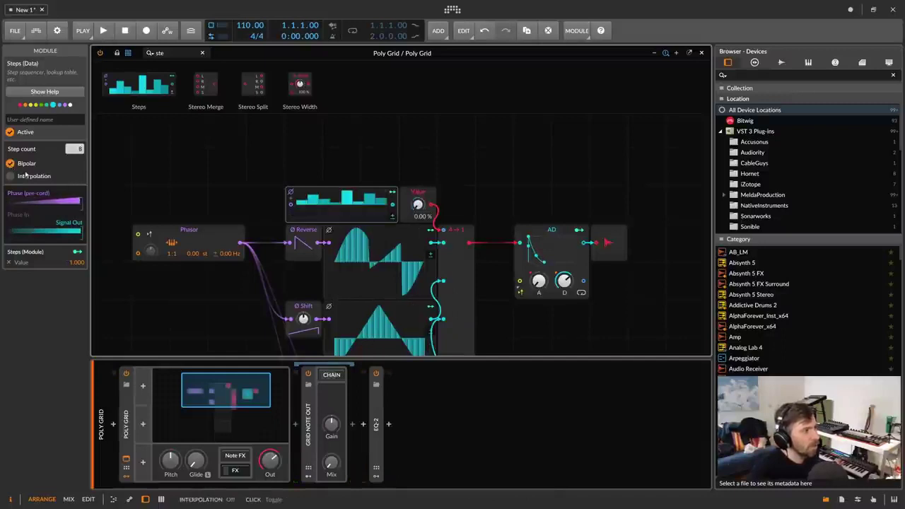
click(24, 163)
click(24, 176)
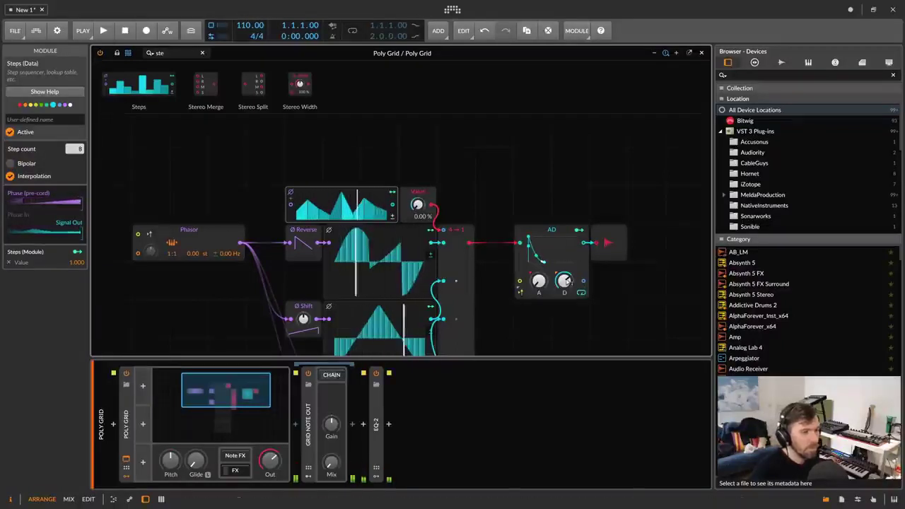
Step: Lower the AD envelope's decay and modulate it from the new Steps module with an amount of 0.480
mouse_move(563, 281)
mouse_down()
mouse_move(563, 311)
mouse_move(565, 280)
mouse_up()
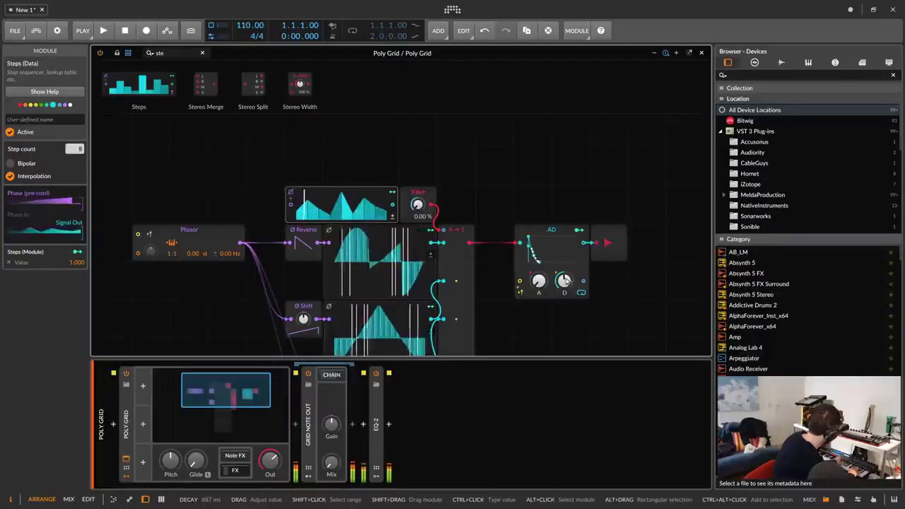
mouse_move(564, 280)
mouse_down()
mouse_move(564, 301)
mouse_move(564, 258)
mouse_move(569, 286)
mouse_move(564, 282)
mouse_up()
click(393, 191)
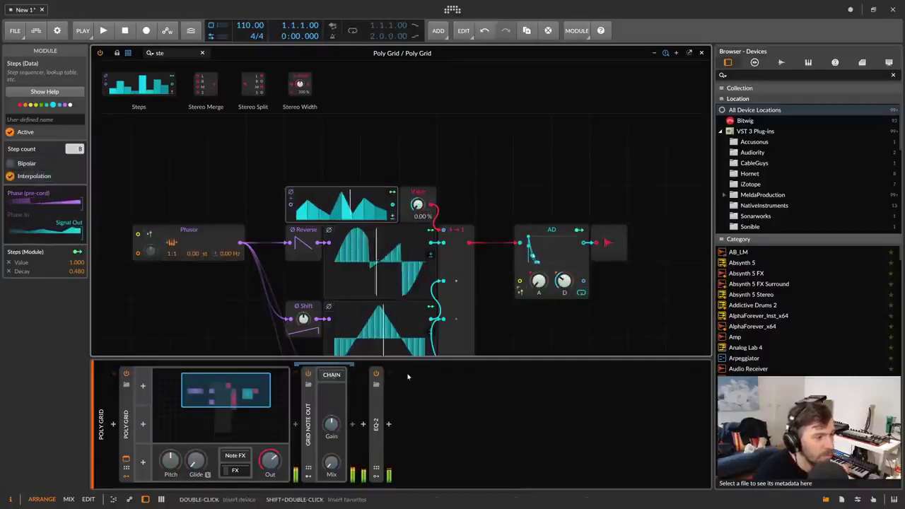
Step: Delete the Grid Note Out chain after Poly Grid and insert a Reverb device in its place
click(308, 419)
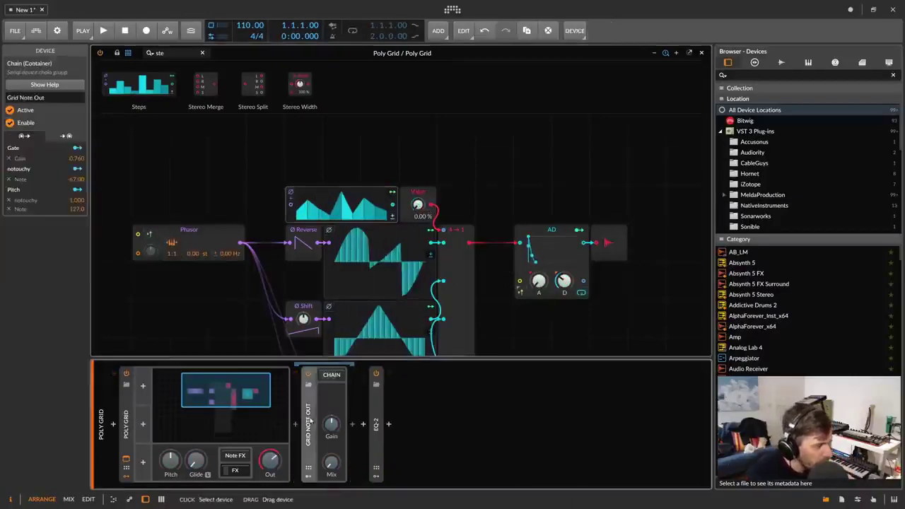
key(Delete)
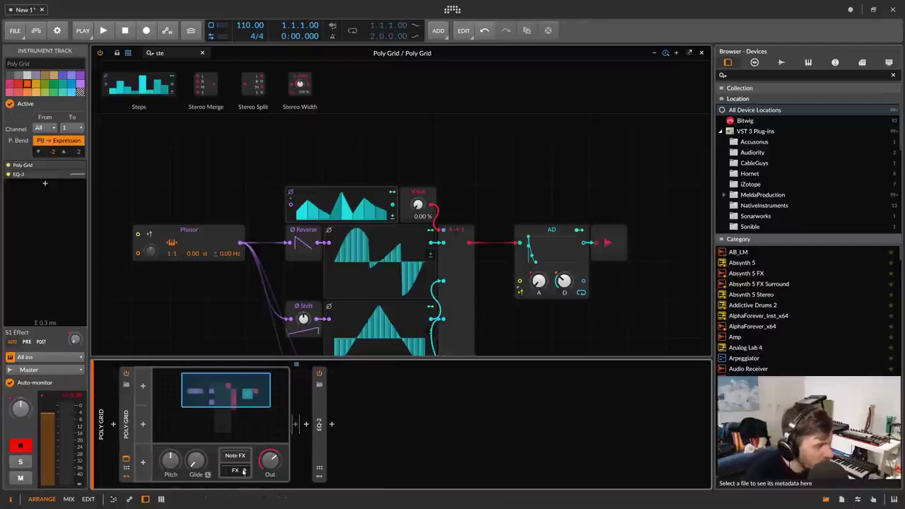
click(297, 425)
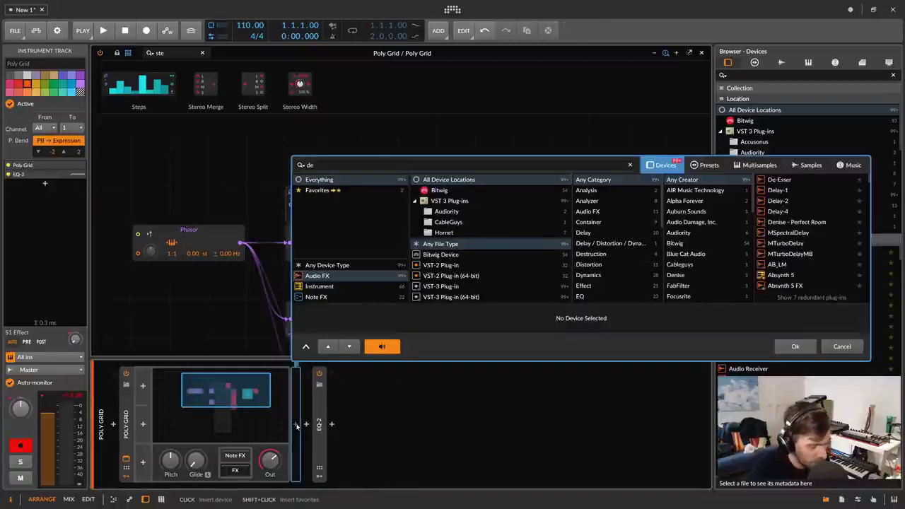
text(deverb)
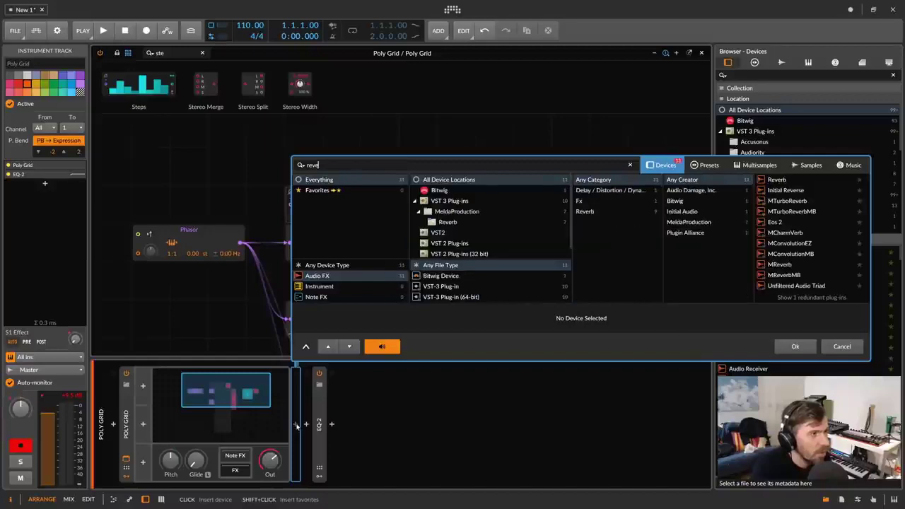
key(Return)
double_click(427, 458)
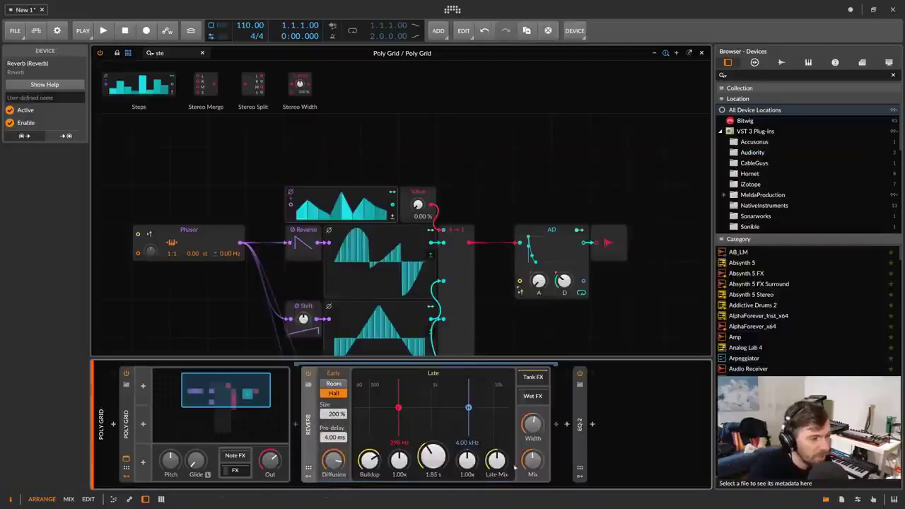
Step: Add a Delay-2 device after the Reverb and set its mix to 23.3 %
click(556, 426)
text(delay)
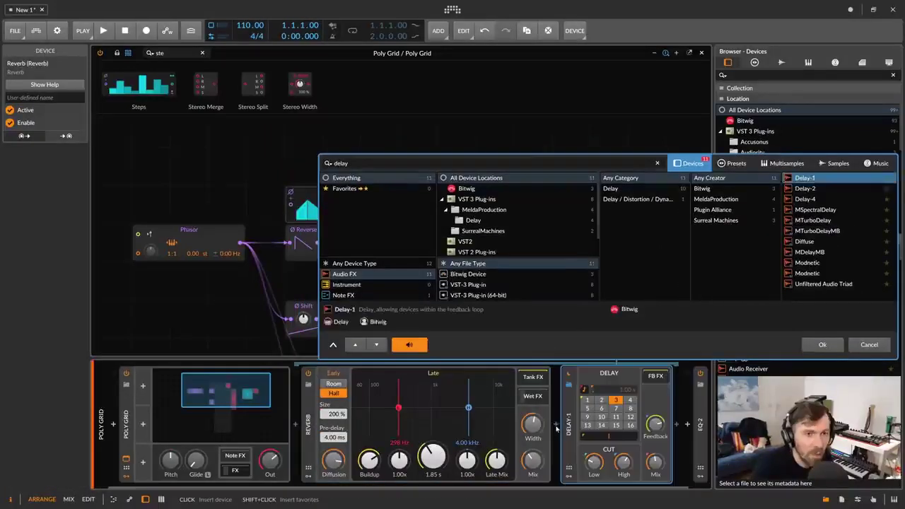
key(Return)
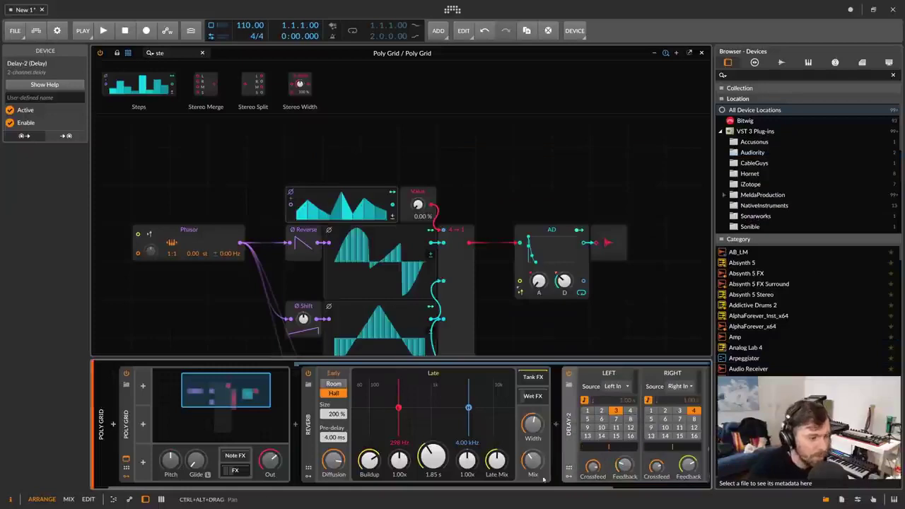
drag(545, 486, 645, 486)
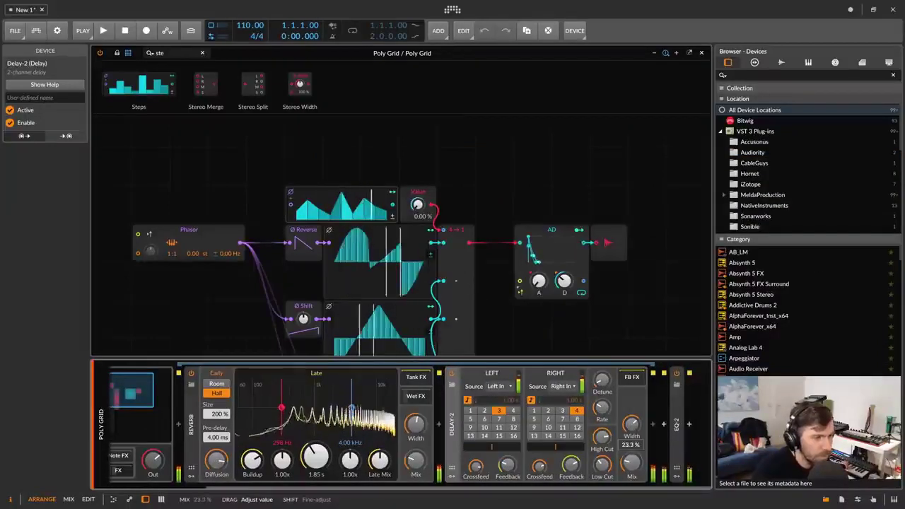
click(631, 463)
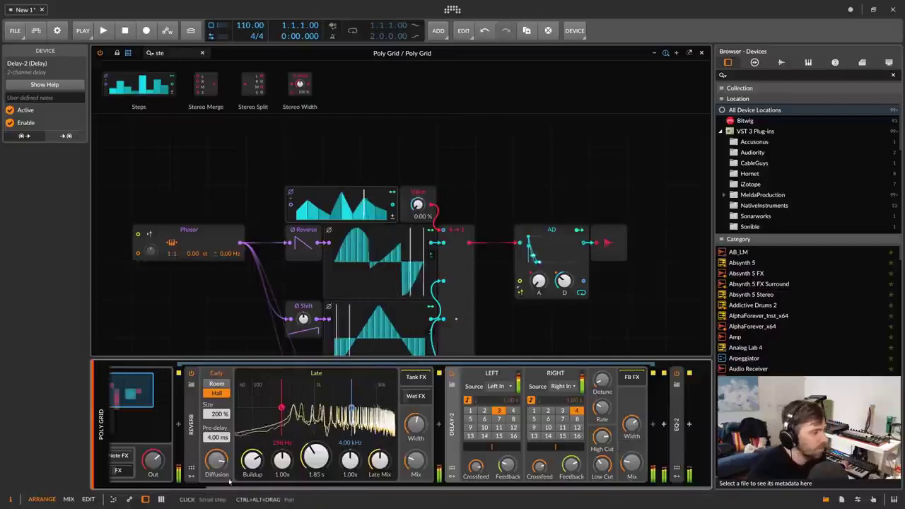
drag(206, 487, 157, 487)
Step: Redraw the modulating Steps module's curve by hand as a gradually rising ramp
scroll(359, 220, down, 1)
scroll(359, 220, down, 2)
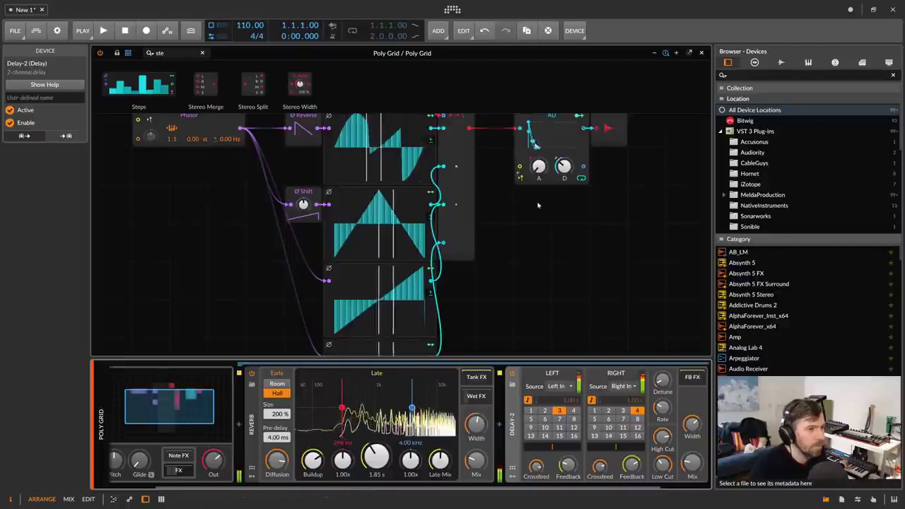
scroll(413, 210, up, 2)
scroll(413, 210, down, 1)
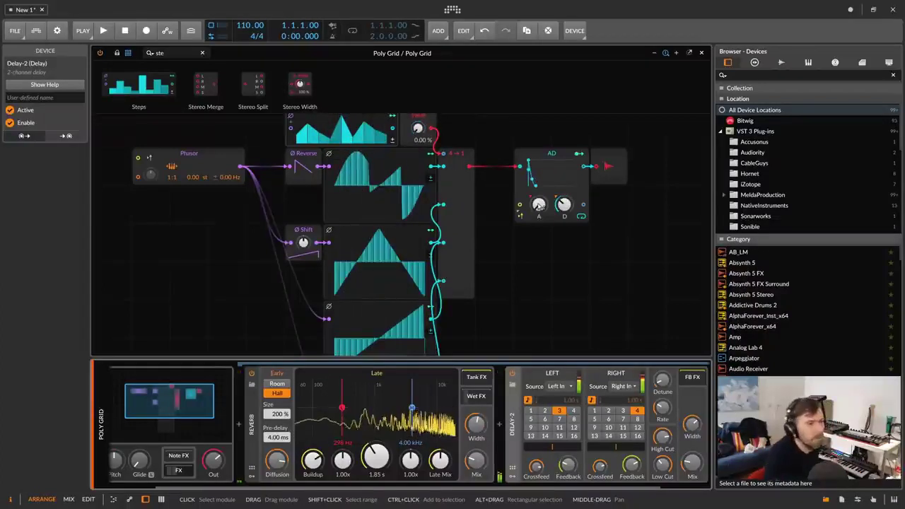
scroll(305, 173, up, 1)
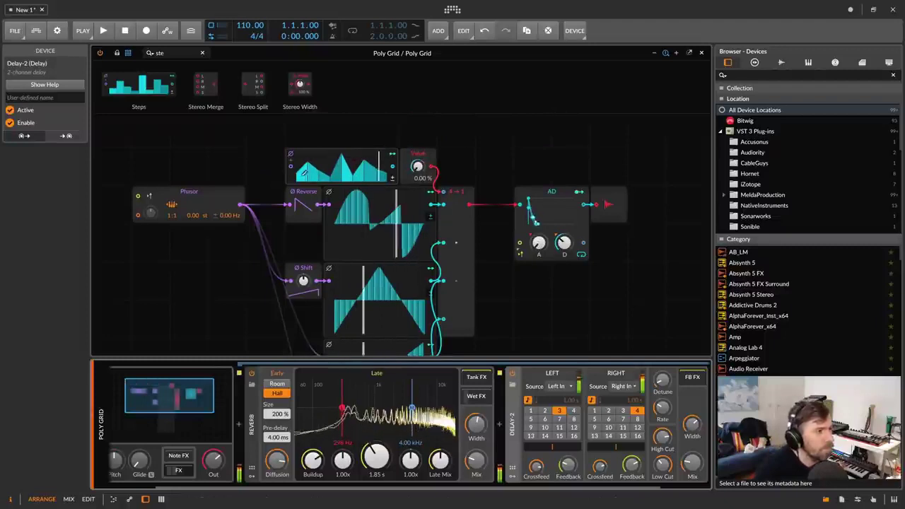
drag(298, 178, 366, 162)
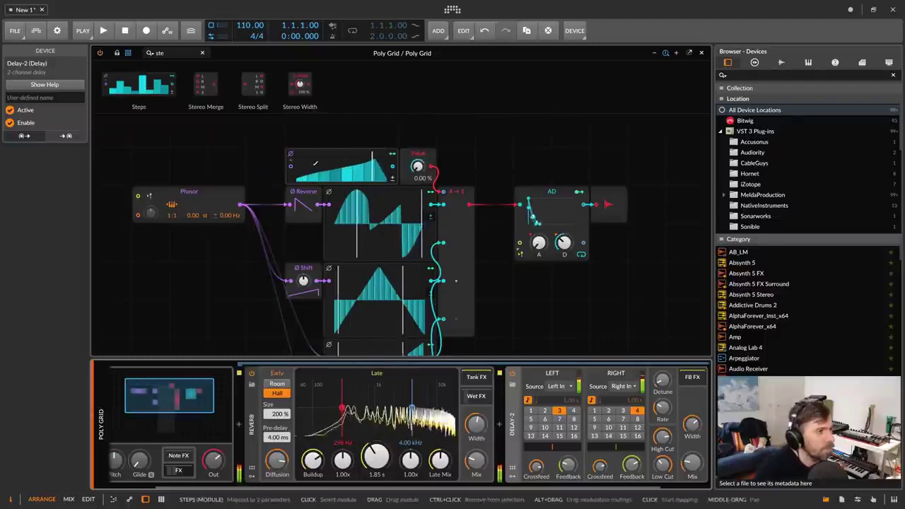
click(291, 173)
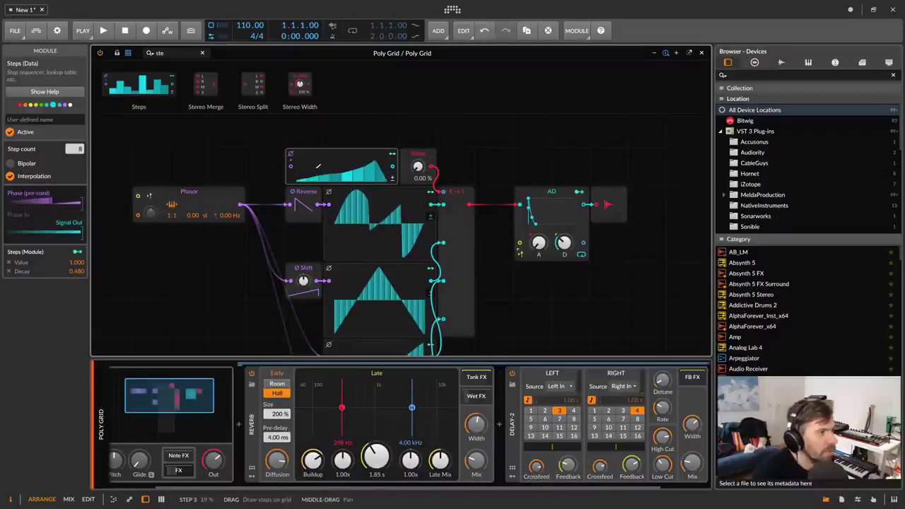
Step: Insert a Phase In module feeding the modulating Steps module's phase input and move it away to leave a gap
click(147, 53)
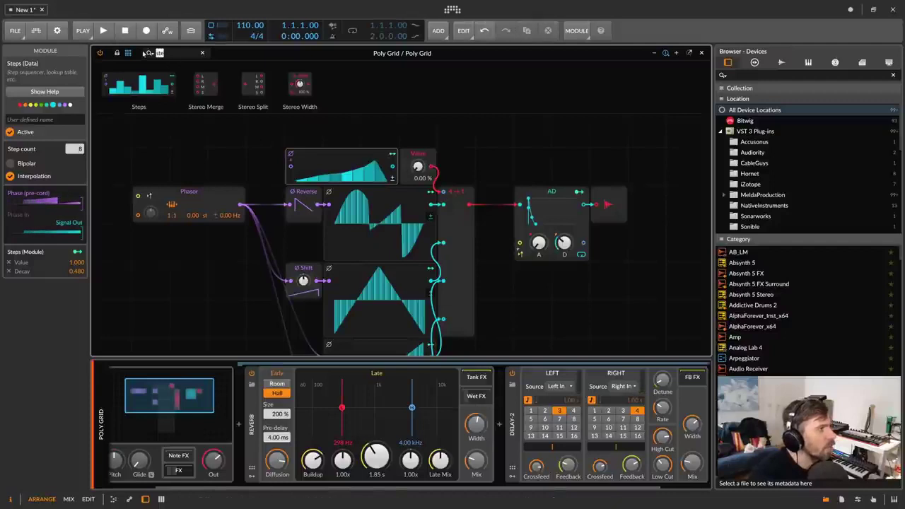
text(phase)
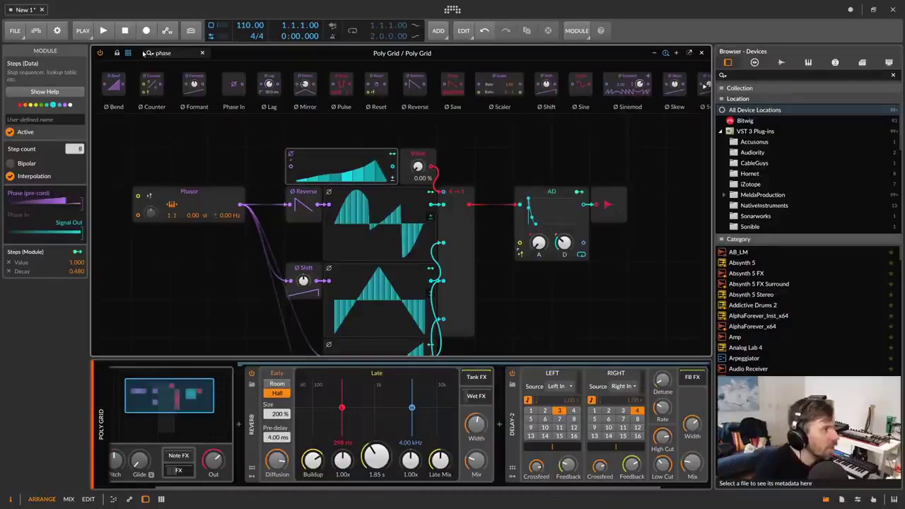
drag(244, 92, 288, 167)
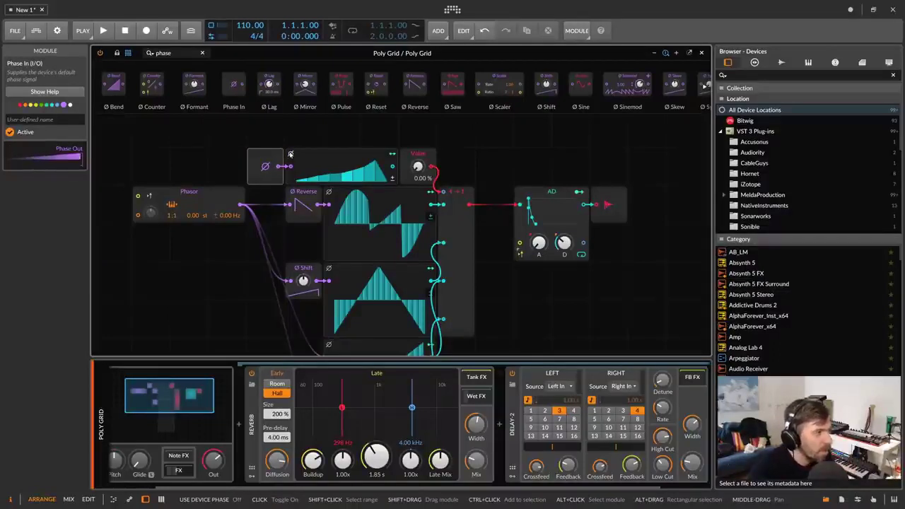
drag(231, 147, 344, 166)
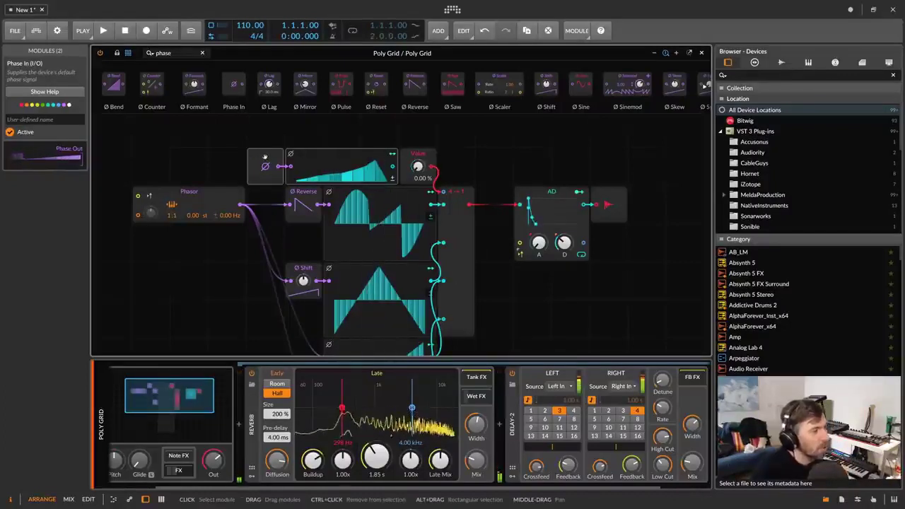
drag(288, 166, 207, 167)
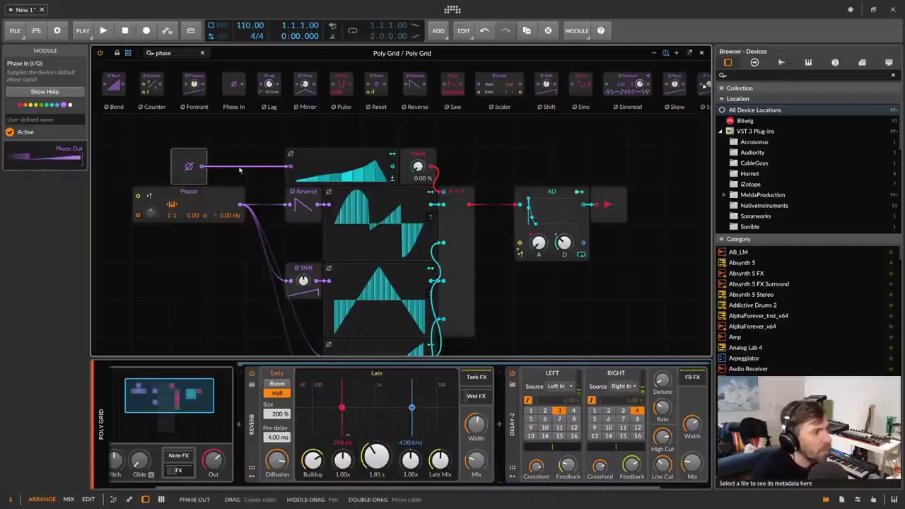
Step: Insert a Ø Scaler between the Phase In and the modulating Steps module and set its ratio to 1:4
double_click(183, 54)
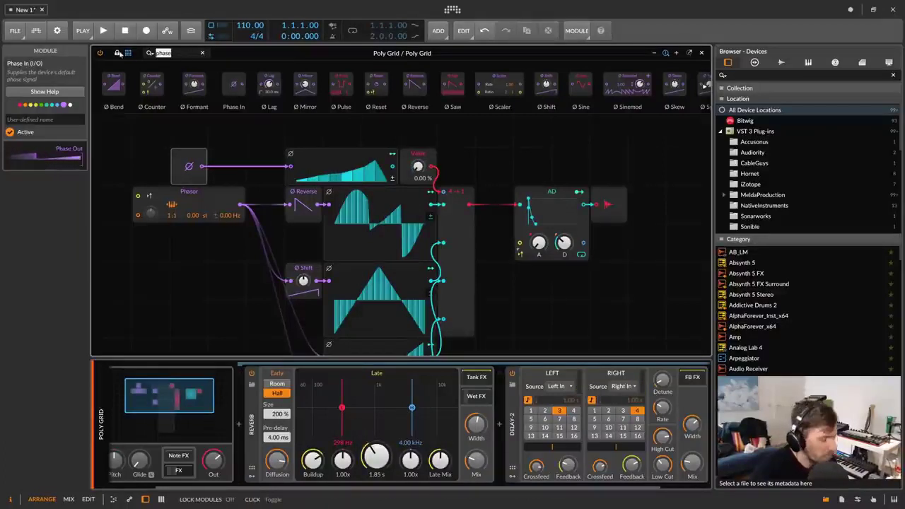
text(scal)
drag(185, 84, 259, 173)
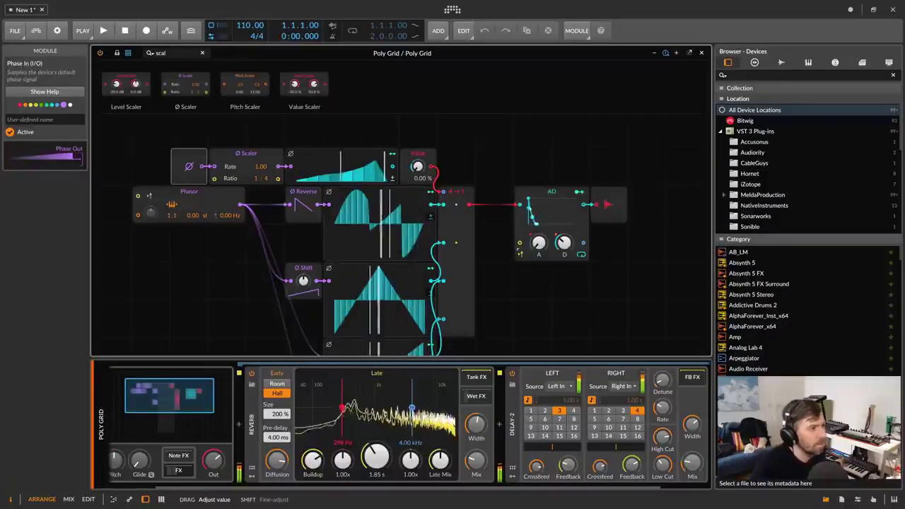
drag(260, 178, 267, 182)
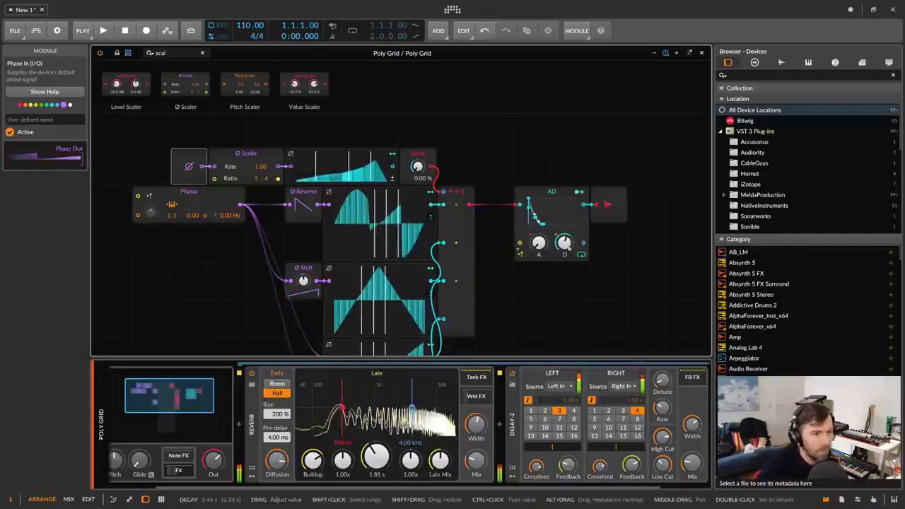
Step: Lengthen the AD envelope's attack and fine-tune its decay to give the notes a slow rise and fall
mouse_move(538, 242)
mouse_down()
mouse_move(538, 233)
mouse_move(564, 234)
mouse_move(541, 236)
mouse_up()
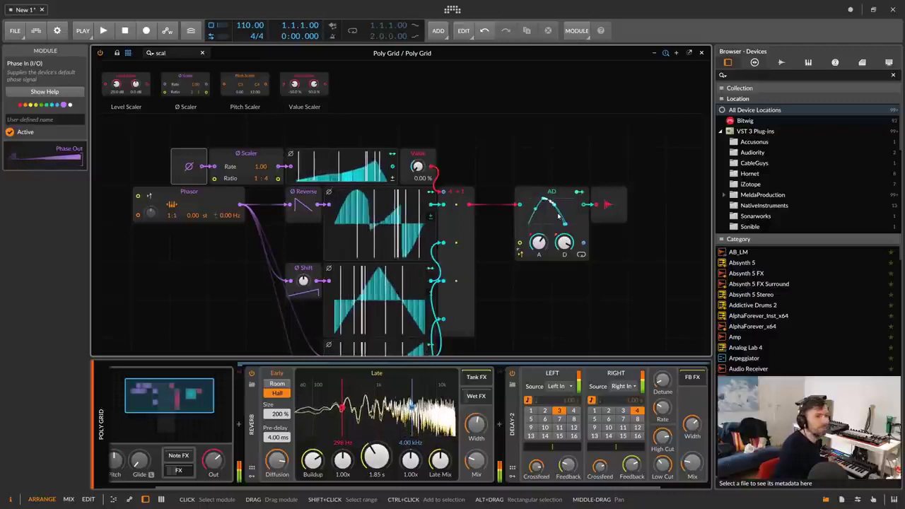
mouse_move(305, 281)
mouse_down()
mouse_move(305, 296)
mouse_move(302, 263)
mouse_move(305, 285)
mouse_up()
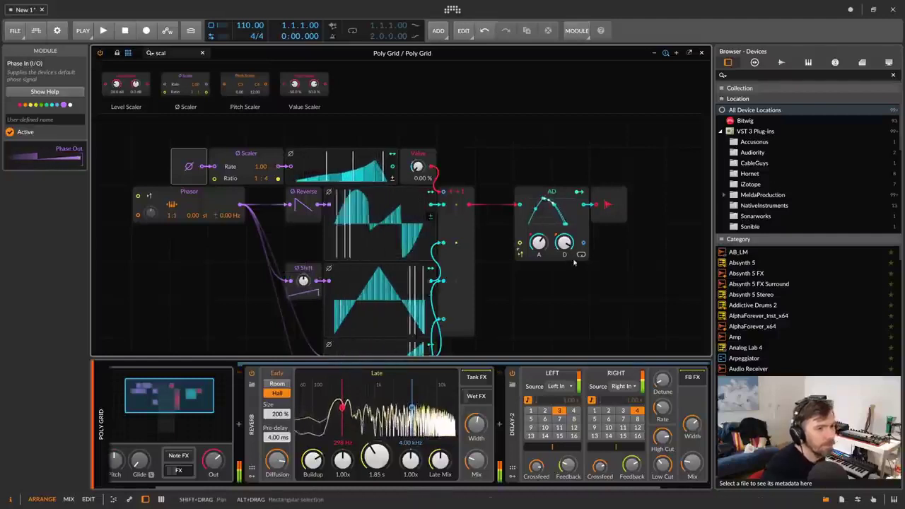
mouse_move(563, 242)
drag(563, 242, 539, 250)
drag(563, 242, 564, 252)
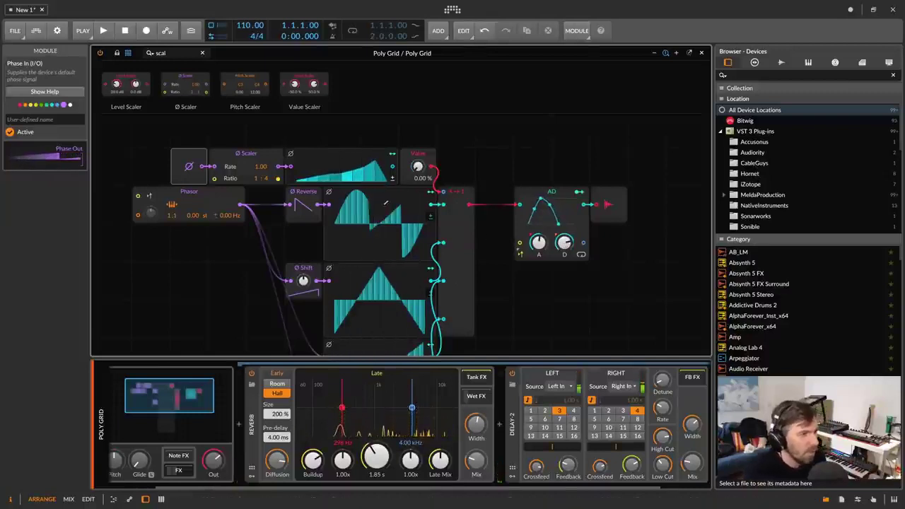
drag(160, 167, 177, 156)
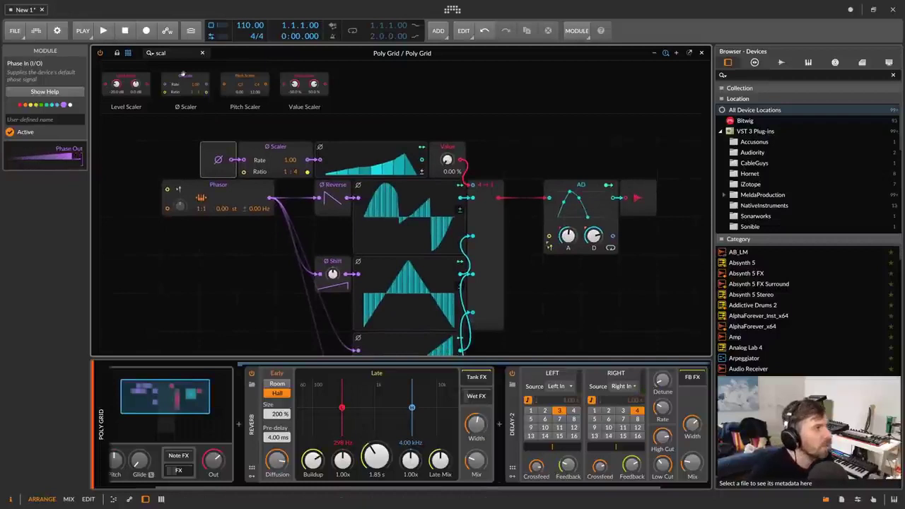
Step: Add an S/H LFO module below the Phasor and set its rate unit to Hertz
drag(170, 53, 139, 54)
text(rand)
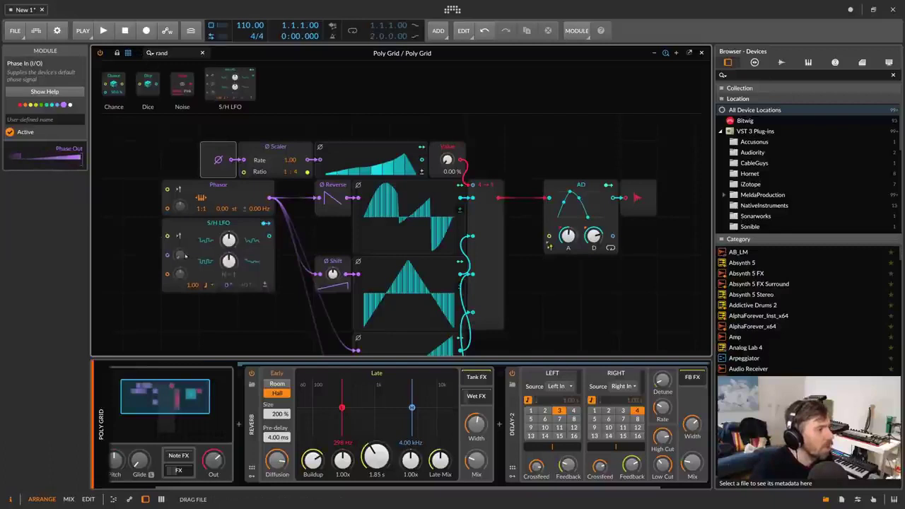
drag(185, 255, 201, 271)
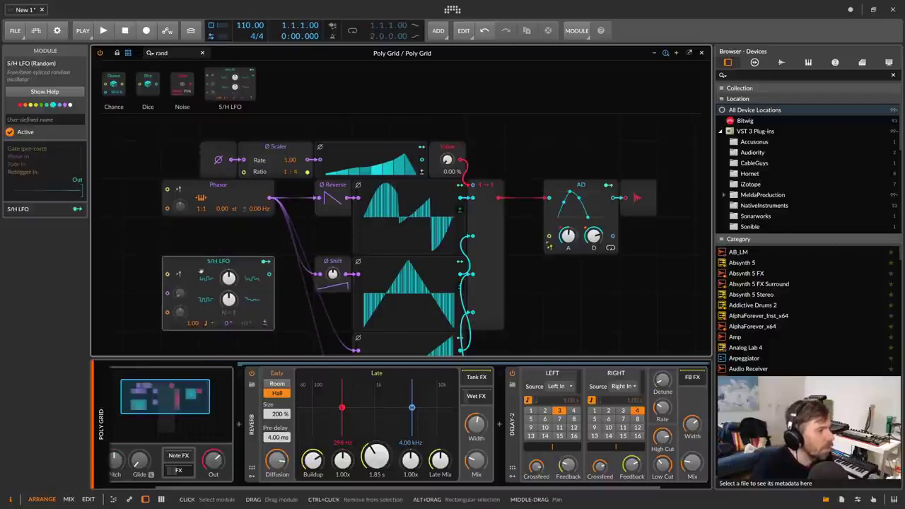
click(204, 322)
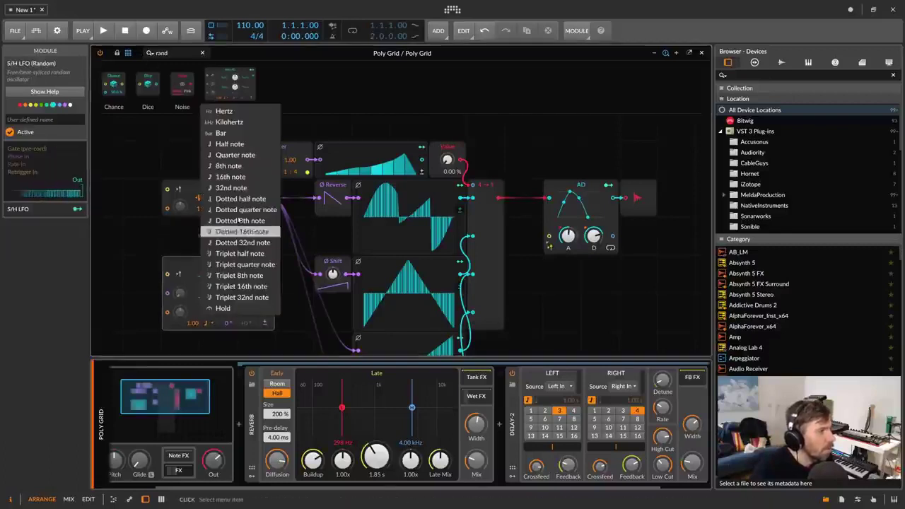
click(240, 113)
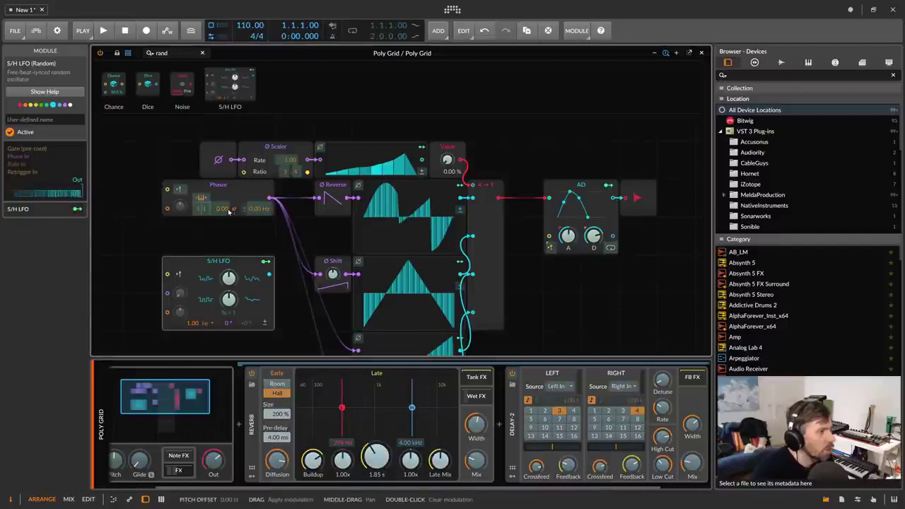
Step: Modulate the Phasor's pitch offset with the S/H LFO, raising the amount to 1.727 and the LFO rate to about 4.02 Hz
drag(233, 210, 233, 202)
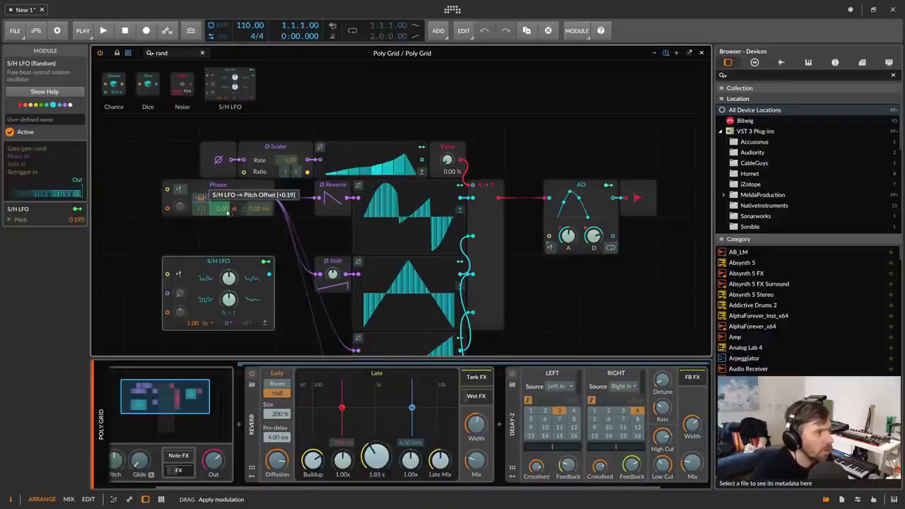
drag(227, 212, 227, 212)
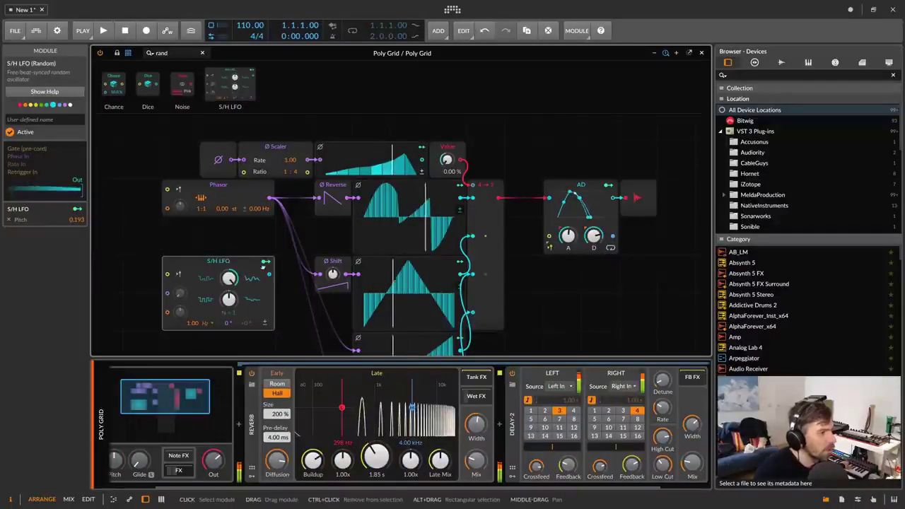
click(265, 261)
drag(227, 212, 218, 240)
drag(200, 324, 200, 287)
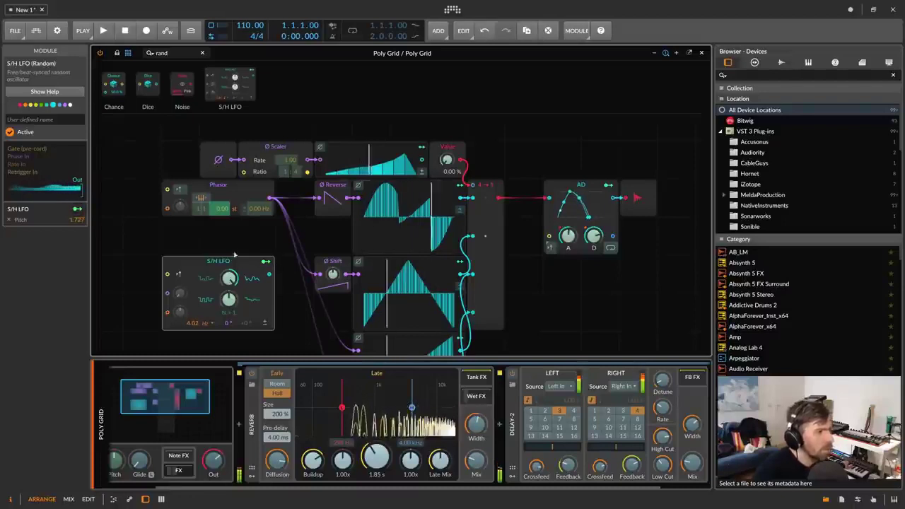
Step: Raise the S/H LFO rate to 21.95 Hz and reduce its pitch modulation amount to 0.193 for a subtle detune
click(265, 261)
drag(222, 208, 222, 203)
click(202, 310)
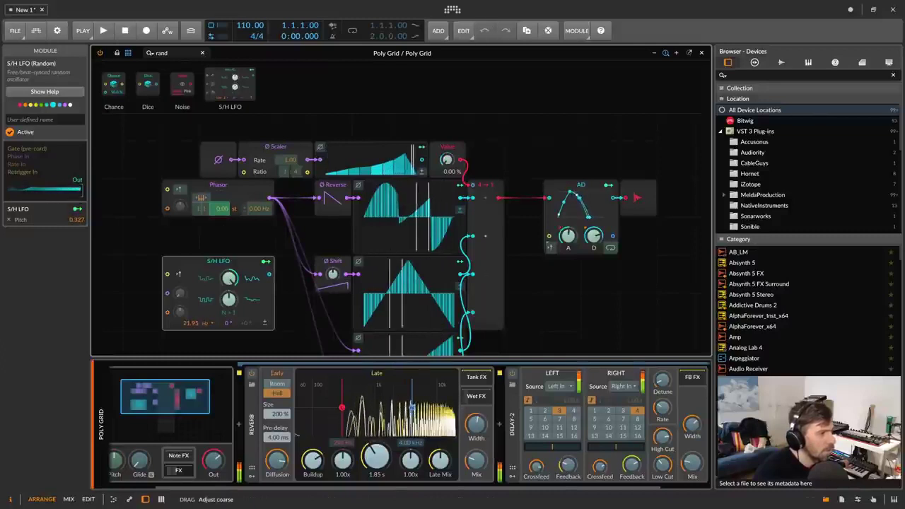
click(265, 261)
drag(221, 208, 222, 202)
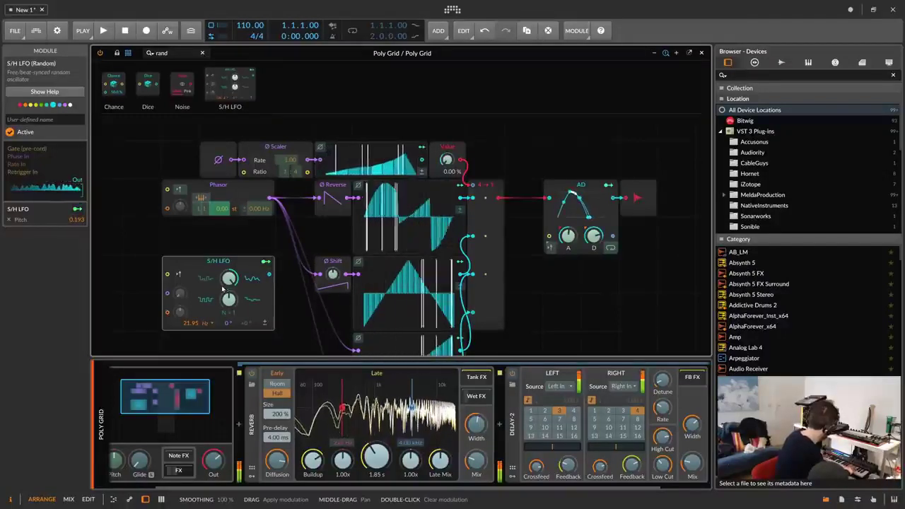
click(266, 261)
drag(212, 460, 213, 463)
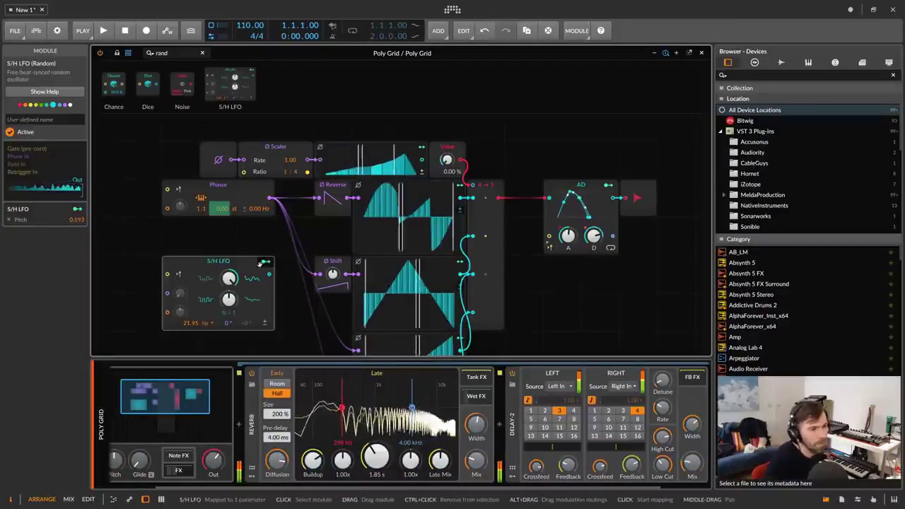
Step: Insert an XP filter between the AD envelope and the audio output, and shift both modules closer to the mixer
drag(179, 54, 115, 54)
key(BackSpace)
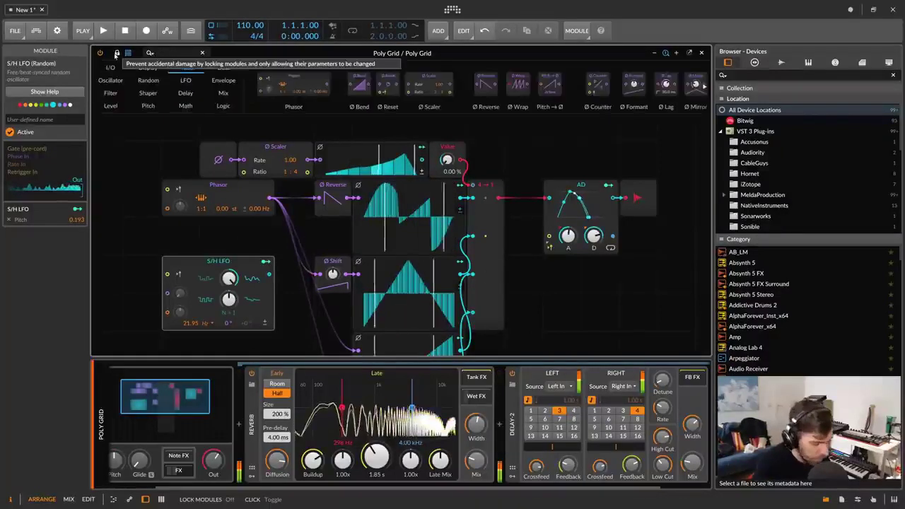
text(xp)
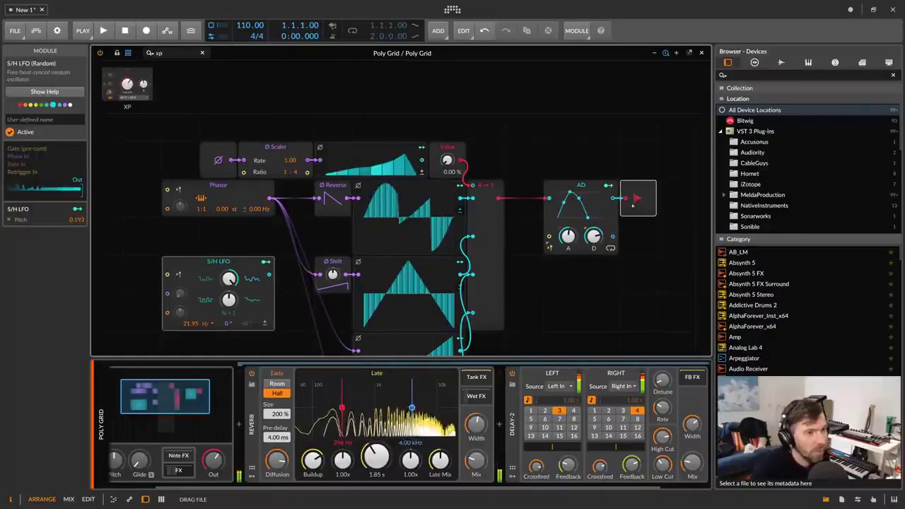
drag(632, 205, 621, 200)
drag(622, 267, 436, 264)
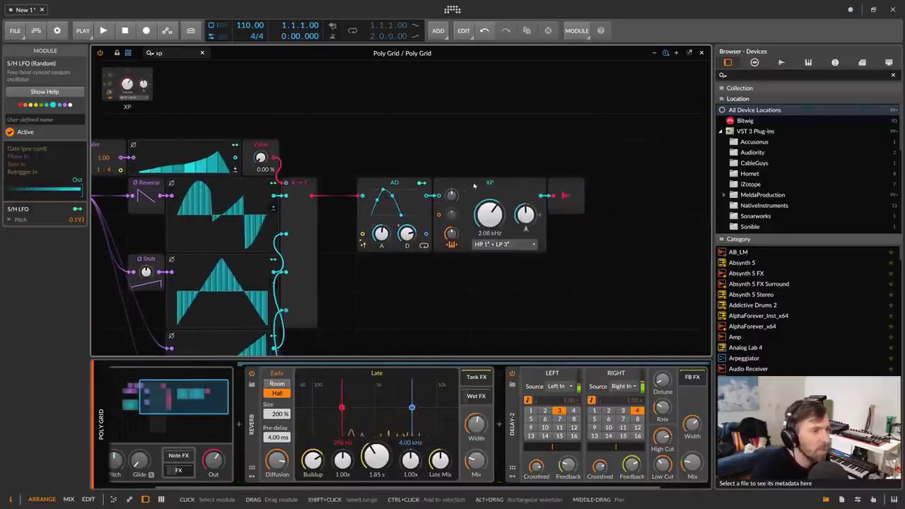
click(473, 185)
drag(389, 185, 351, 185)
Step: Set the XP filter to Low-pass 2 with a 262 Hz cutoff and lower its input drive
drag(471, 187, 446, 216)
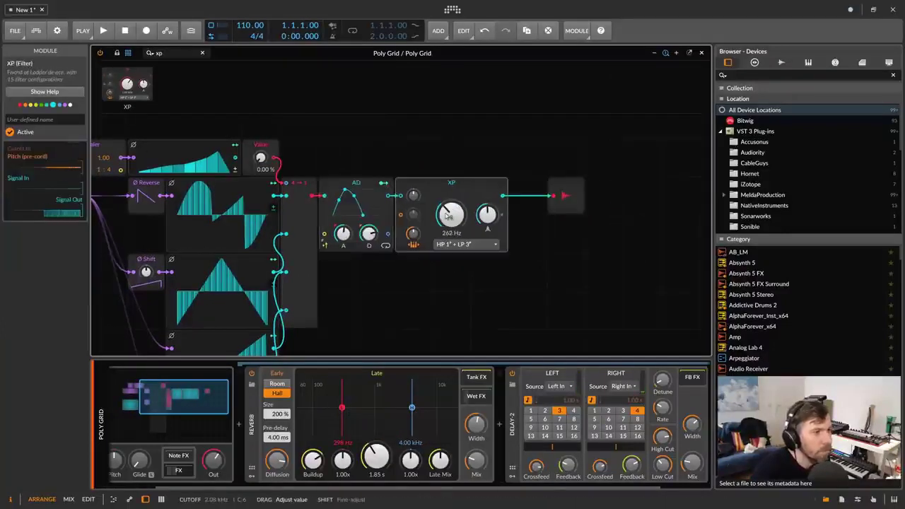
click(463, 244)
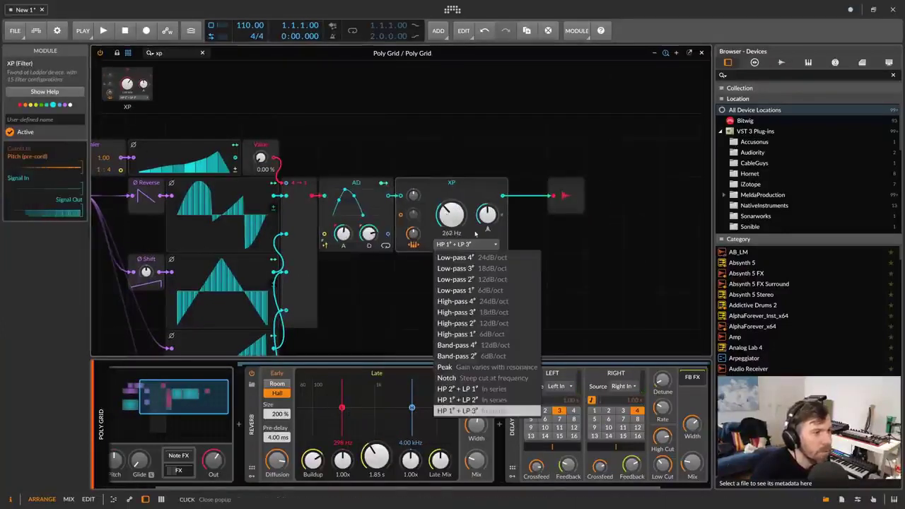
click(474, 280)
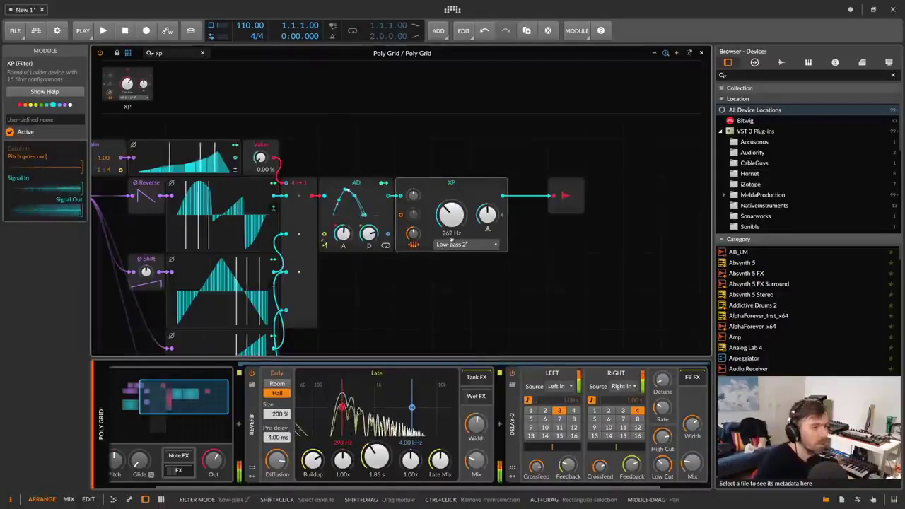
drag(412, 195, 412, 234)
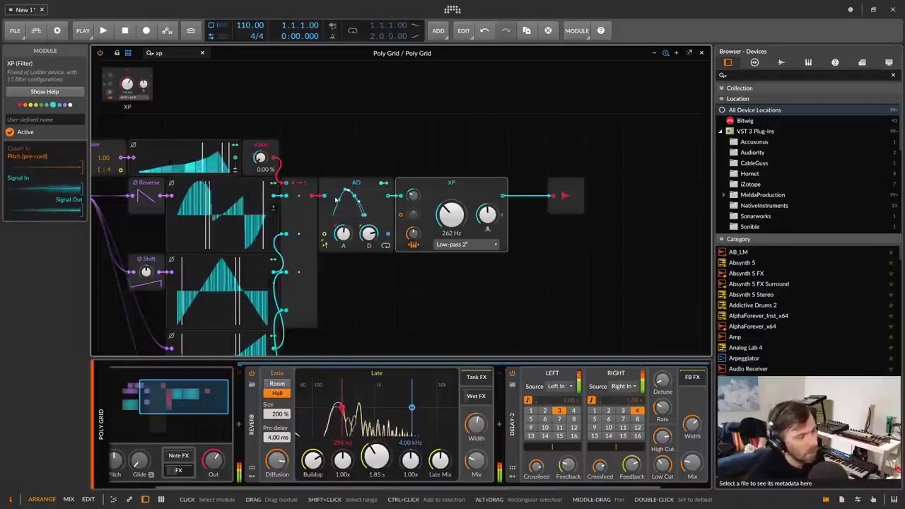
Step: Place a copy of the modulating Steps module above the XP filter and map it to the cutoff with an amount of 72.33
click(144, 147)
key(ctrl+c)
click(398, 156)
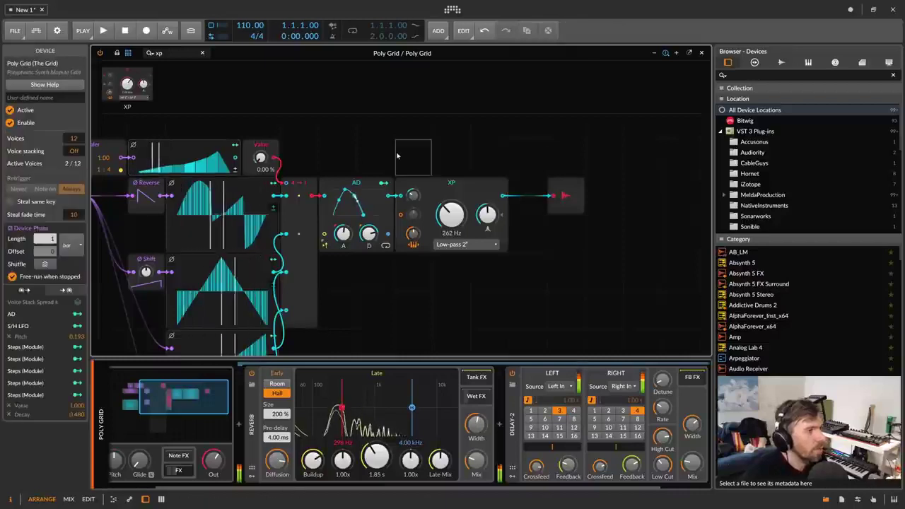
key(ctrl+v)
mouse_move(482, 151)
mouse_down()
mouse_move(440, 160)
mouse_move(416, 147)
mouse_move(499, 167)
mouse_move(487, 163)
mouse_move(452, 199)
mouse_up()
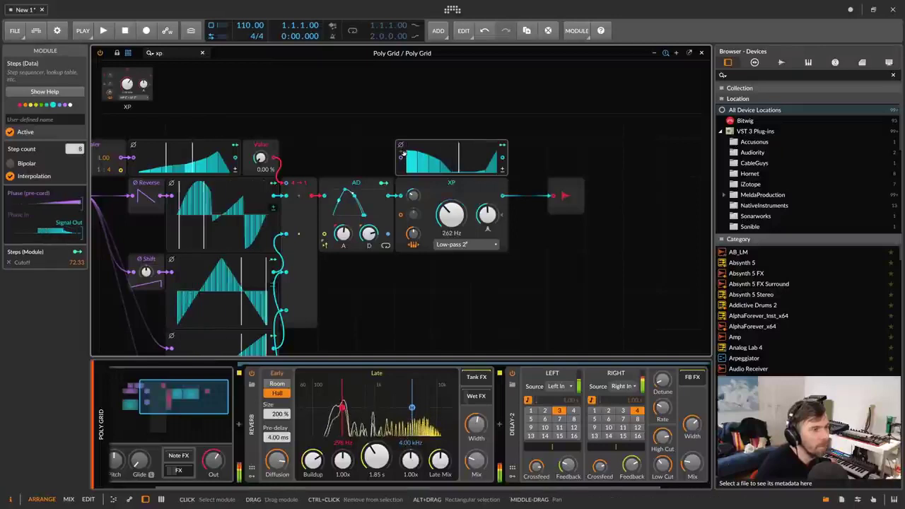
Step: Set the copied Steps module's step count to 24 and redraw its curve as a low, wavy hump
mouse_move(403, 151)
mouse_down()
mouse_move(426, 163)
mouse_move(497, 157)
mouse_move(406, 167)
mouse_up()
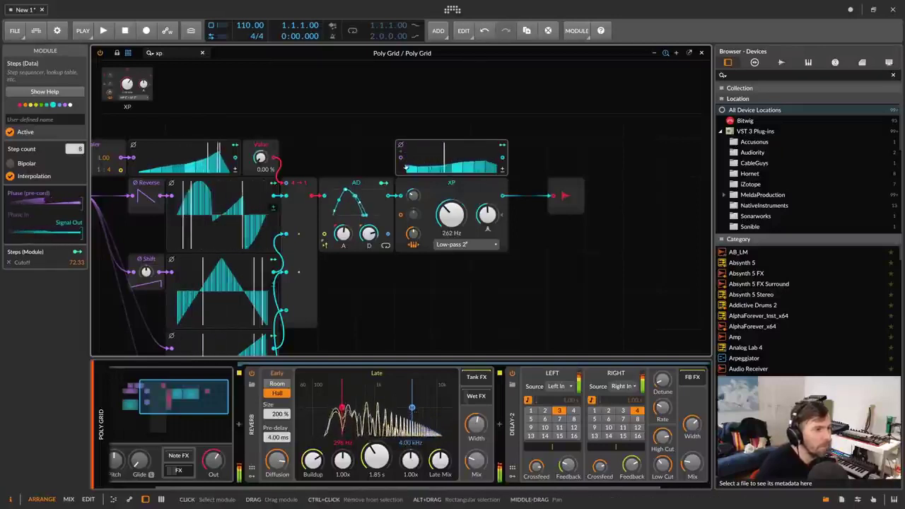
drag(75, 149, 75, 127)
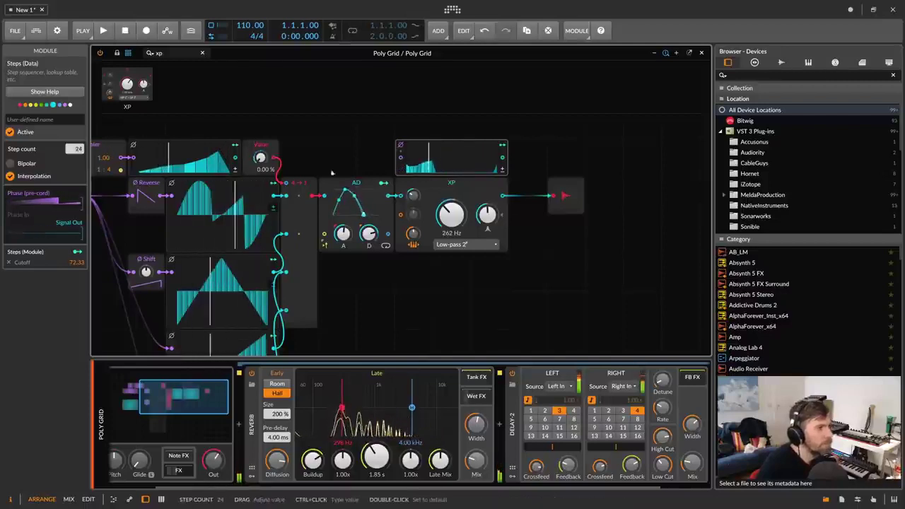
drag(416, 163, 497, 161)
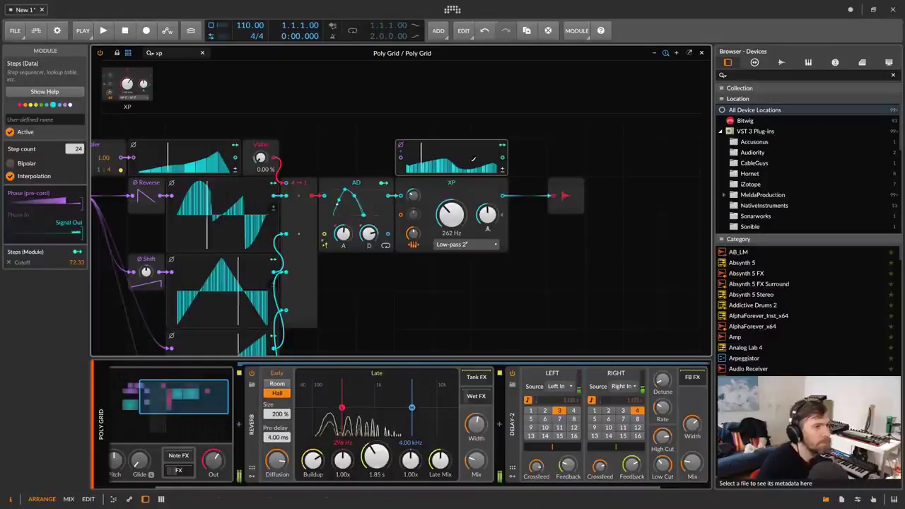
drag(408, 171, 497, 171)
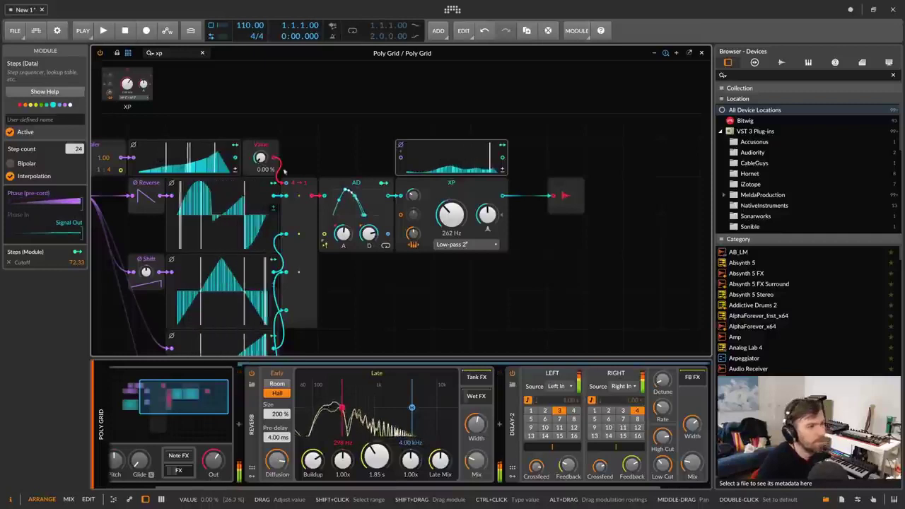
Step: Copy the Phase In and Ø Scaler modules to feed the cutoff's Steps module, with the copied scaler's ratio at 1:8
drag(347, 147, 482, 154)
drag(111, 114, 213, 159)
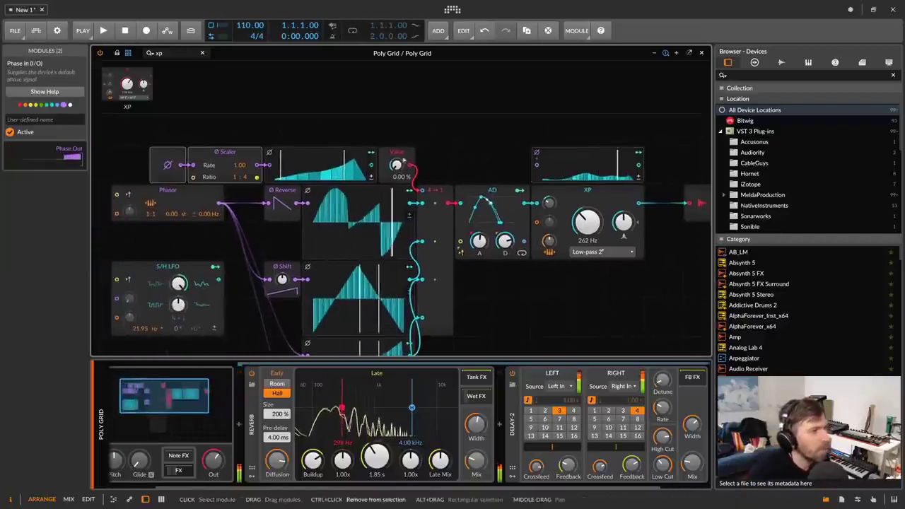
key(ctrl+c)
click(436, 164)
key(ctrl+v)
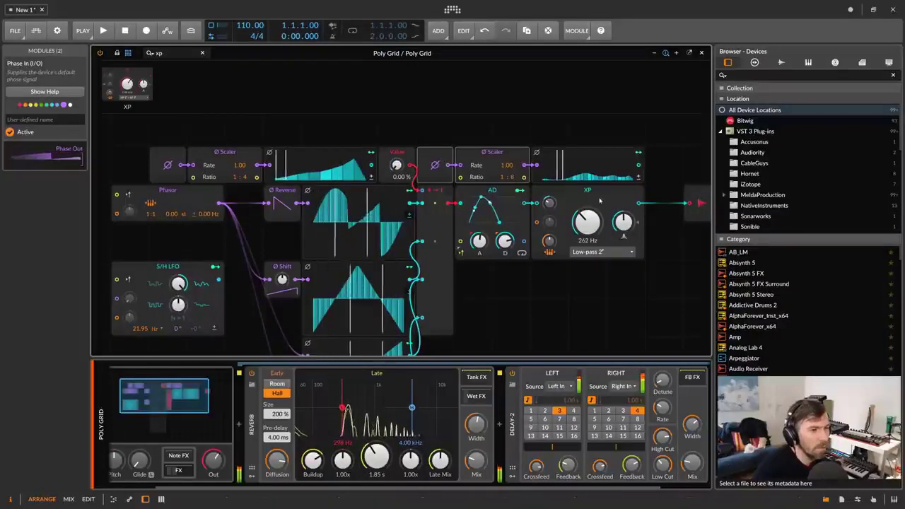
Step: Reduce the XP filter's resonance to about 32% and move the filter down to free the space above it
mouse_move(623, 236)
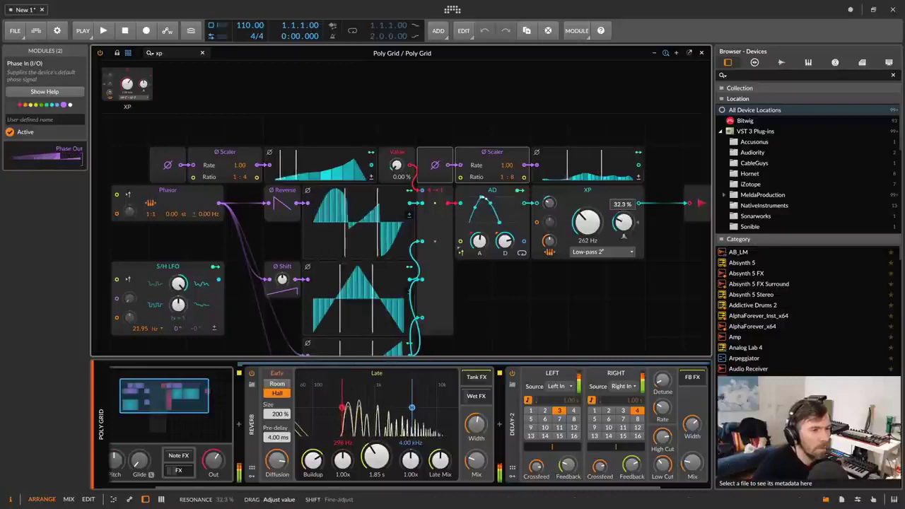
drag(623, 221, 623, 223)
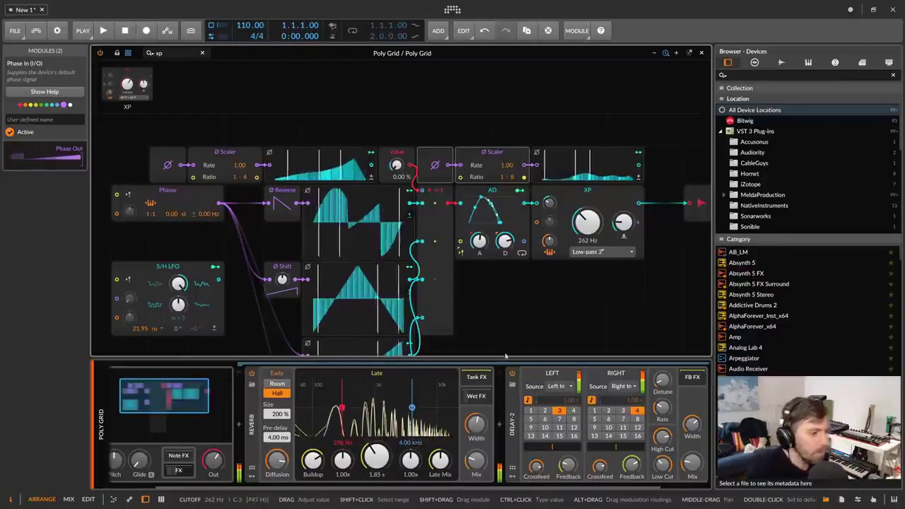
drag(590, 208, 590, 246)
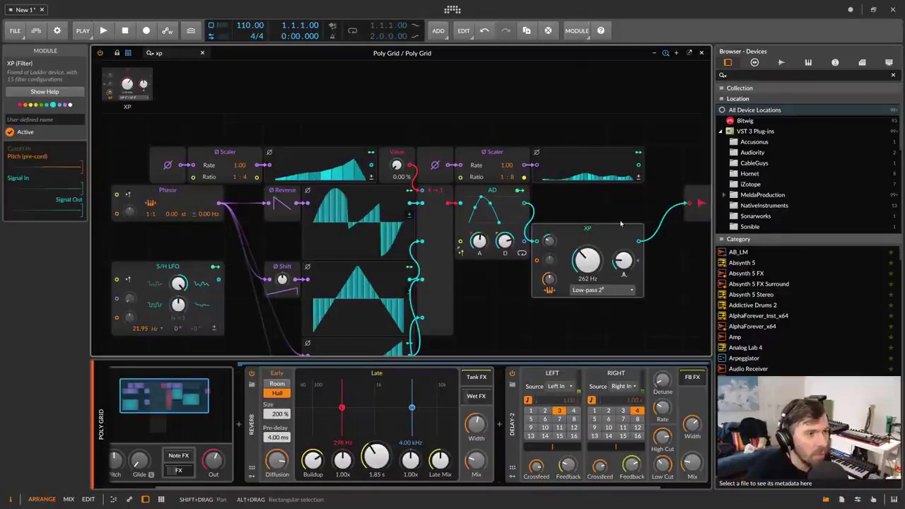
drag(670, 218, 503, 230)
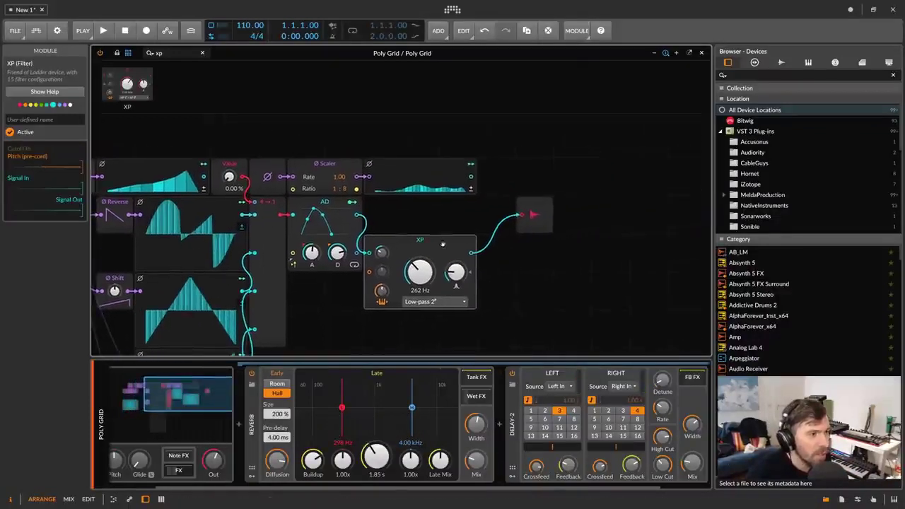
Step: Add Stereo Split and Stereo Merge modules above the XP filter and connect their left and right channels
click(381, 222)
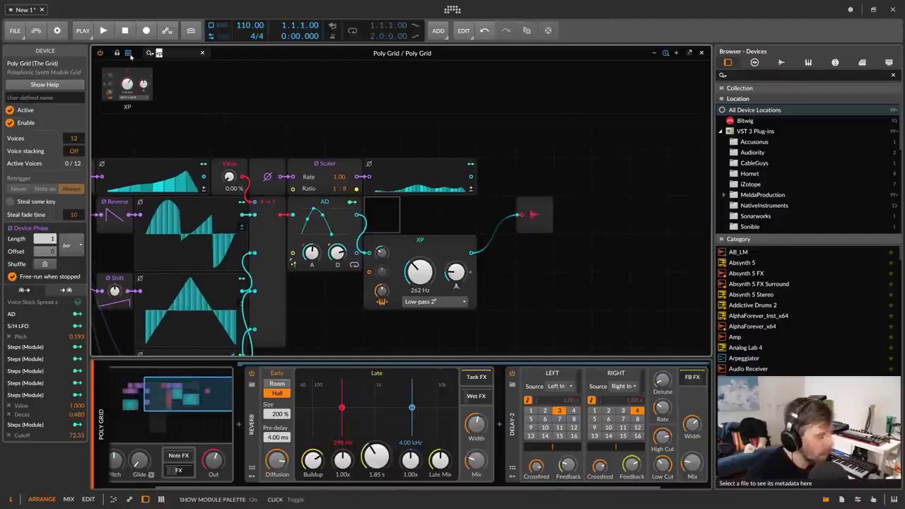
text(stere)
drag(168, 84, 379, 210)
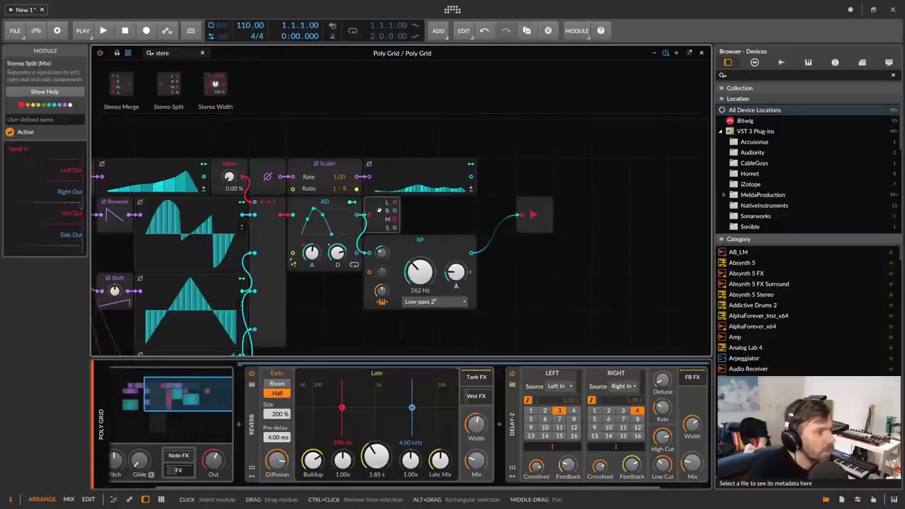
drag(120, 84, 447, 214)
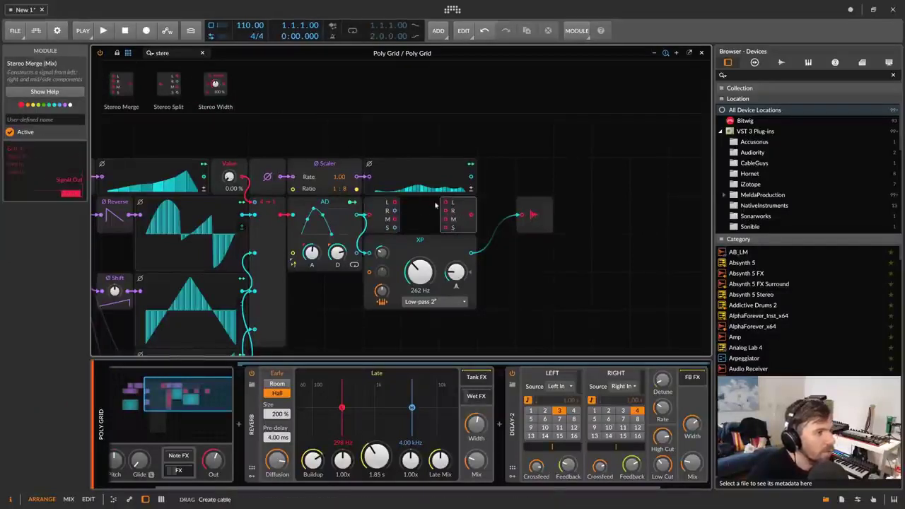
drag(395, 202, 445, 210)
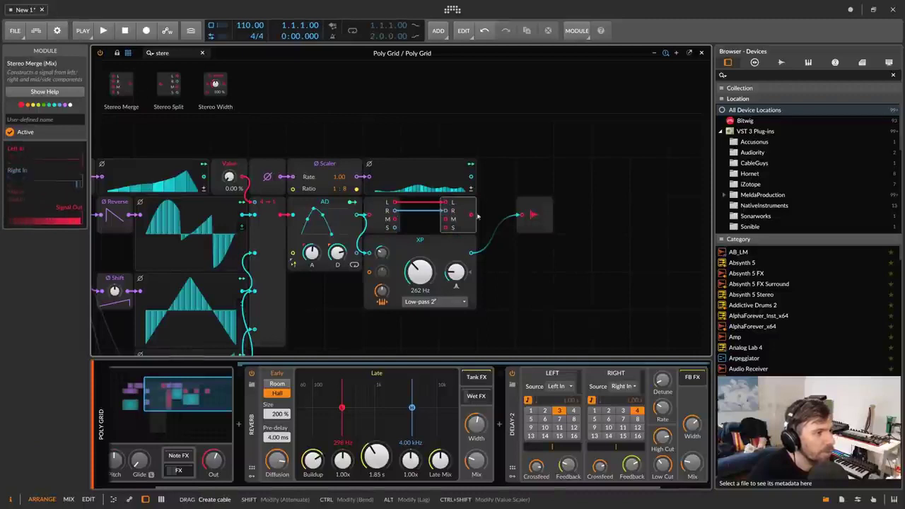
Step: Insert a Blend module between Stereo Merge and the output, and connect the XP filter's output to its second input
click(486, 217)
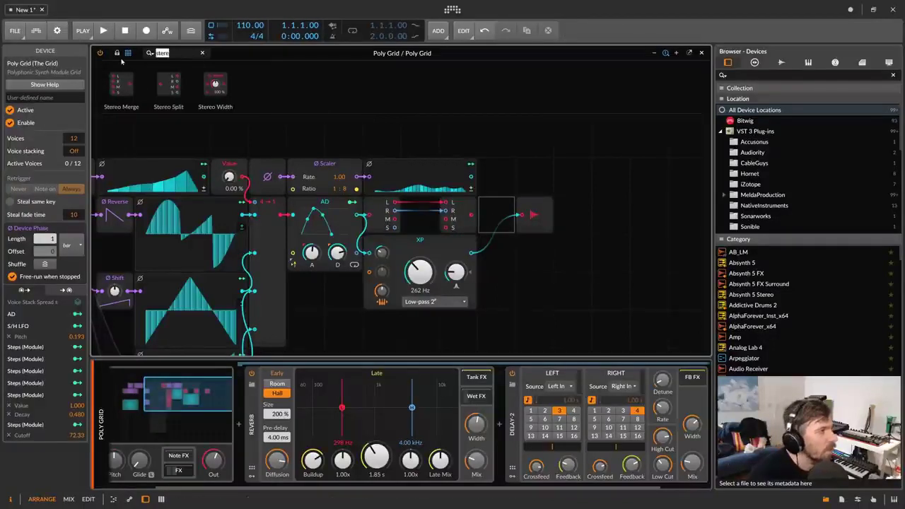
text(ble)
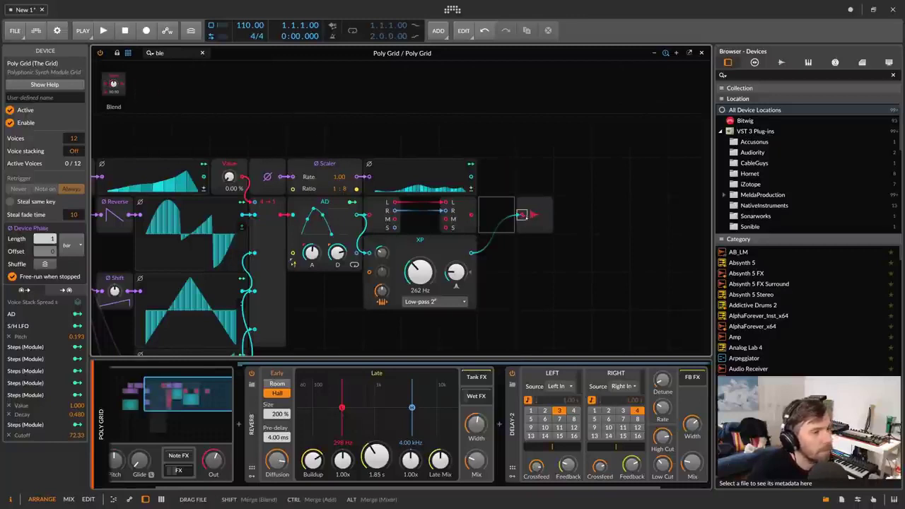
key(Return)
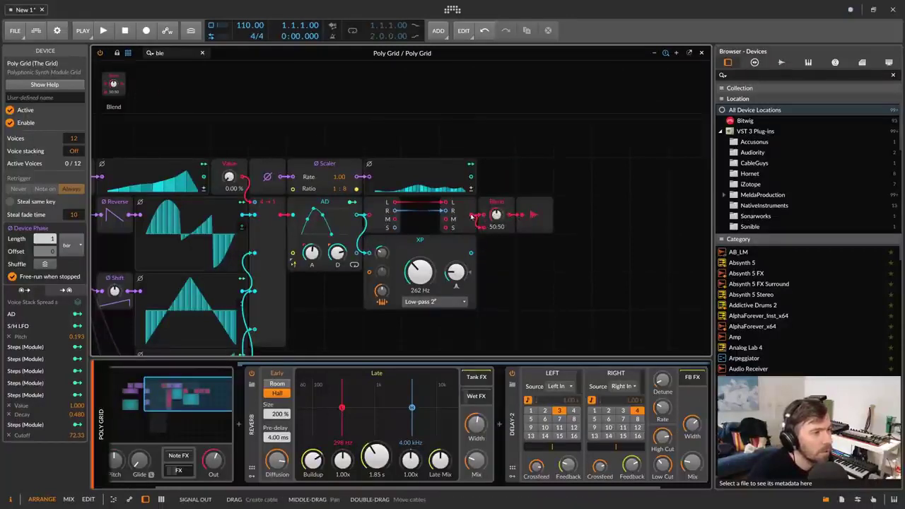
drag(471, 251, 481, 225)
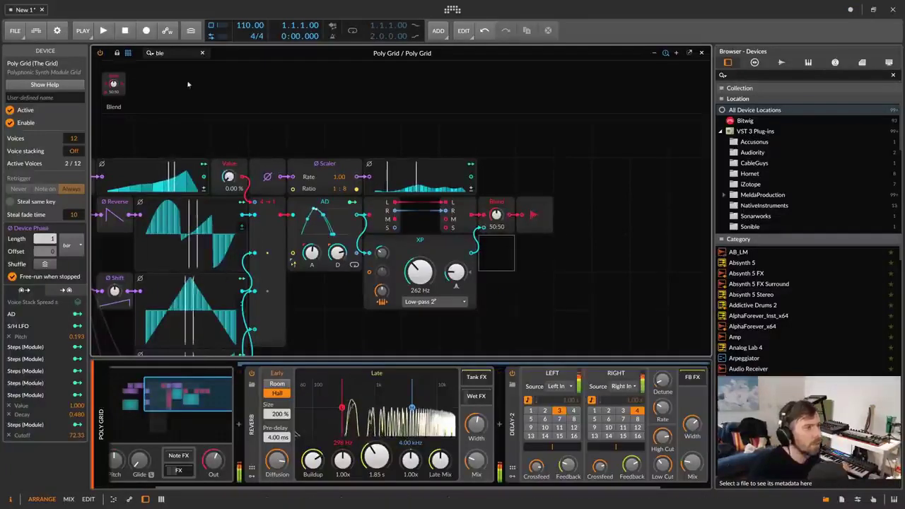
Step: Add a Delay module to the right channel between Stereo Split and Stereo Merge, and set its delay to 0.39 ms
key(BackSpace)
key(BackSpace)
key(BackSpace)
text(delay)
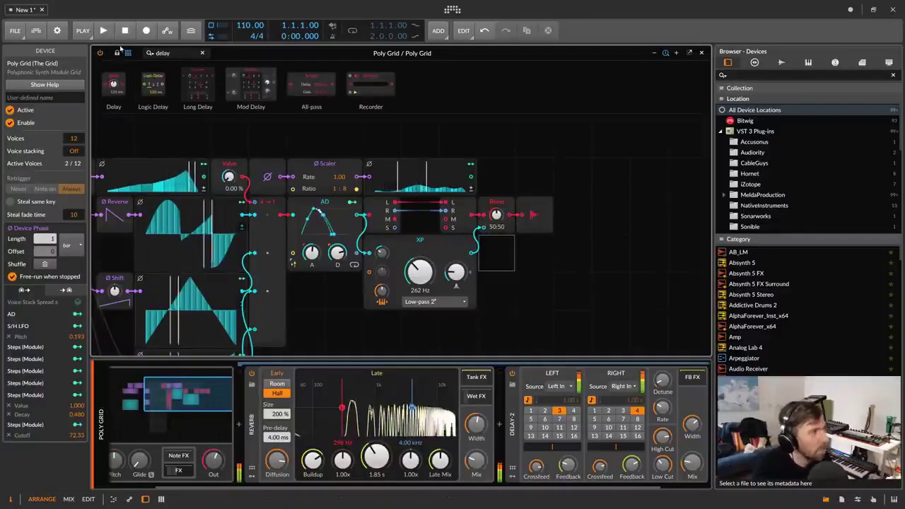
drag(120, 81, 420, 234)
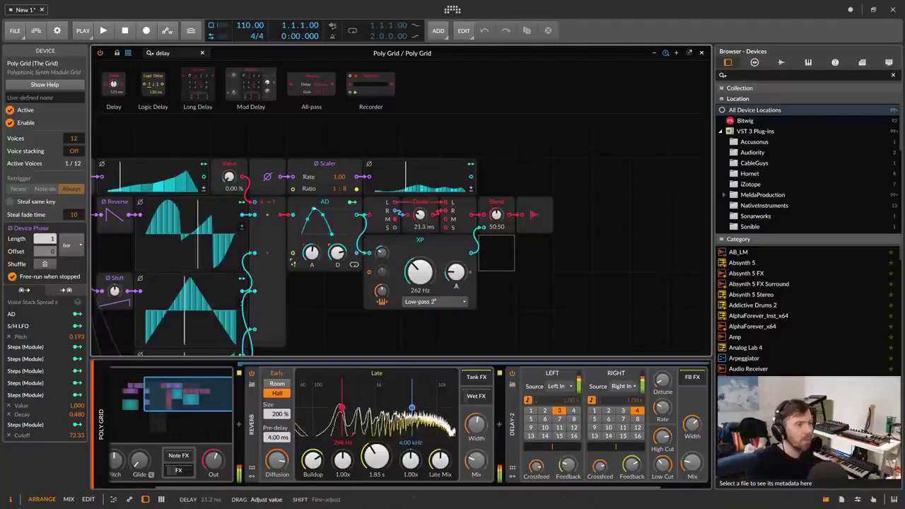
drag(419, 233, 419, 244)
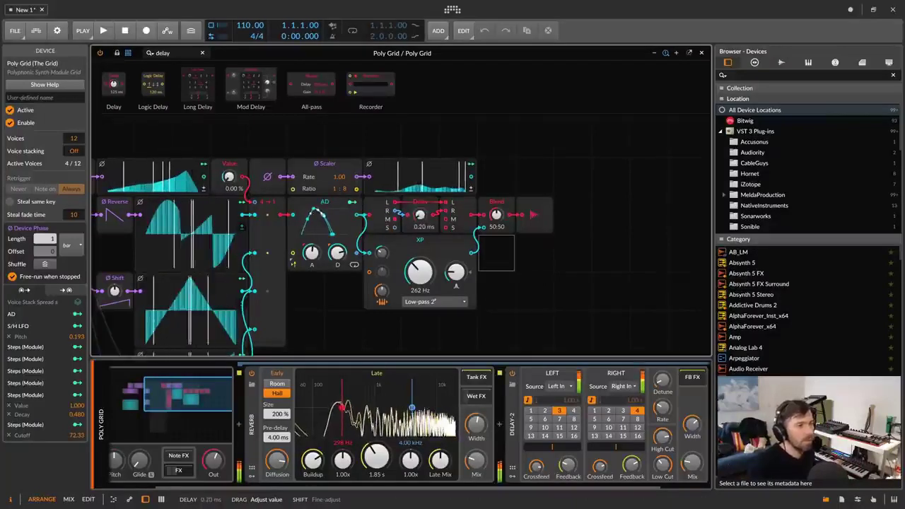
drag(420, 244, 420, 244)
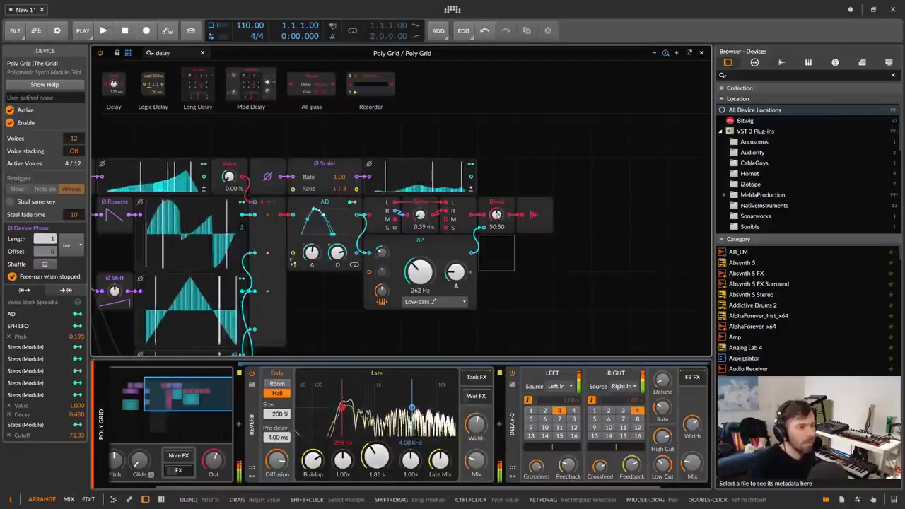
Step: Set the Blend mix to 51:49 and move Stereo Merge, Blend and the output away from Stereo Split to make room
drag(496, 215, 496, 203)
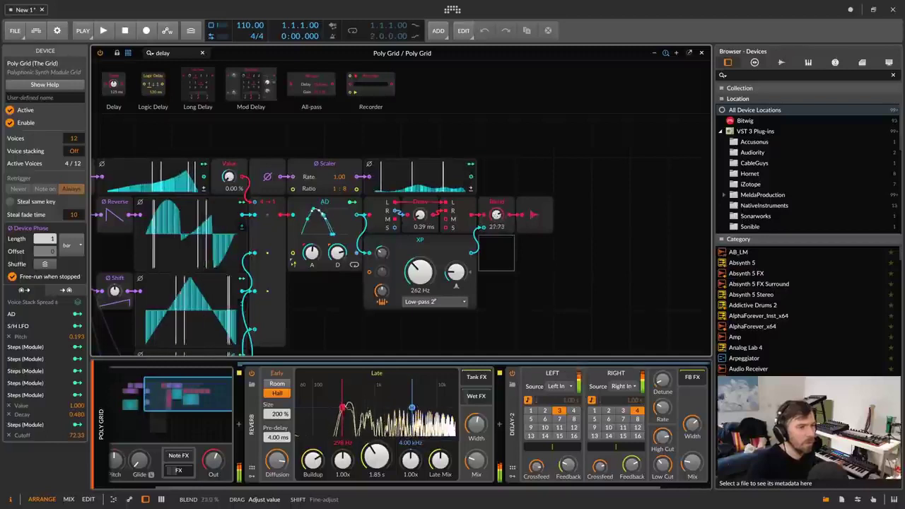
drag(497, 215, 497, 215)
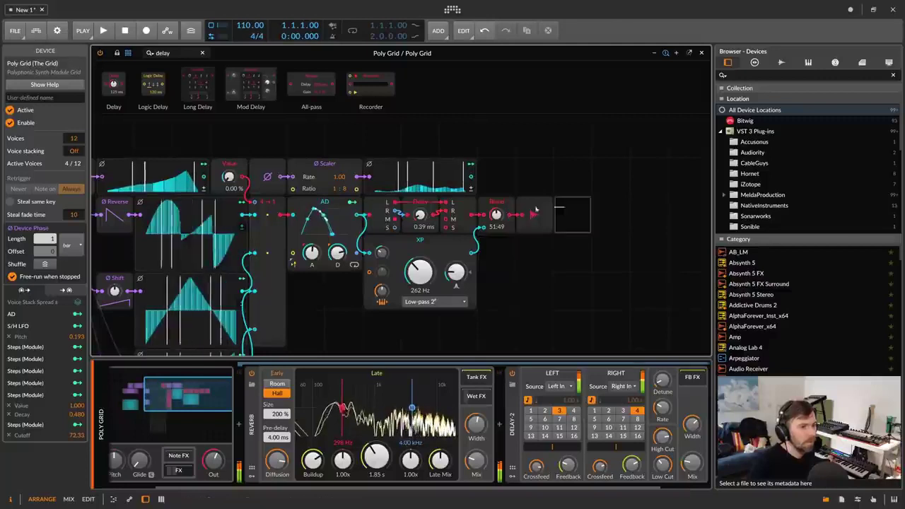
drag(571, 210, 608, 205)
Step: Replace the Delay module with an All-pass on the right channel into Stereo Merge, with its delay at 29.0 ms
drag(510, 212, 436, 202)
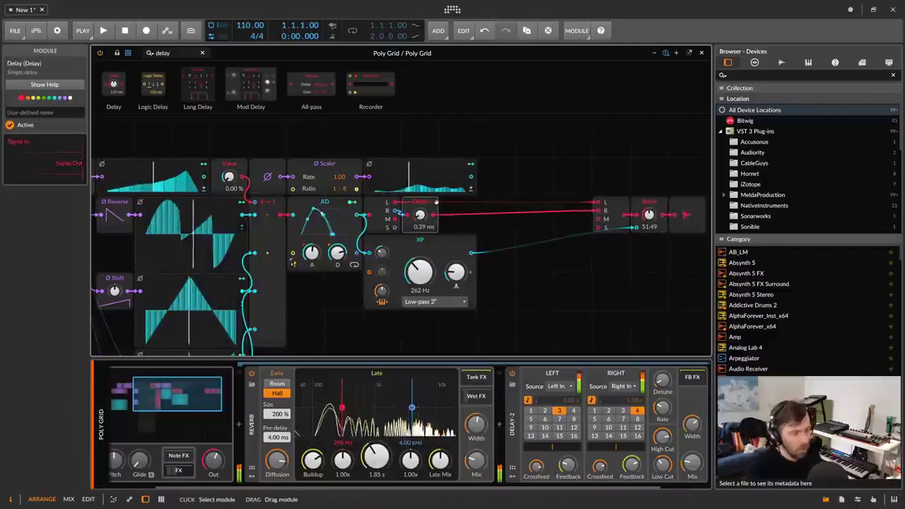
key(Delete)
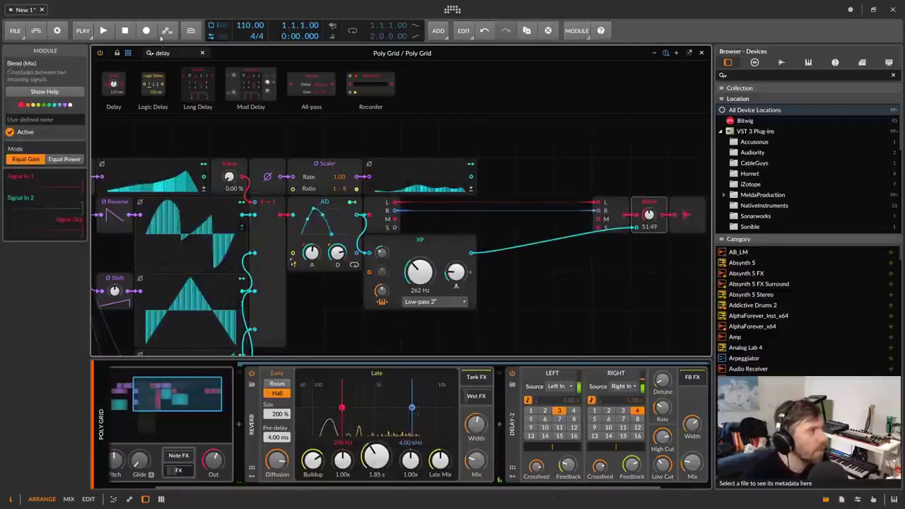
click(179, 53)
text(all)
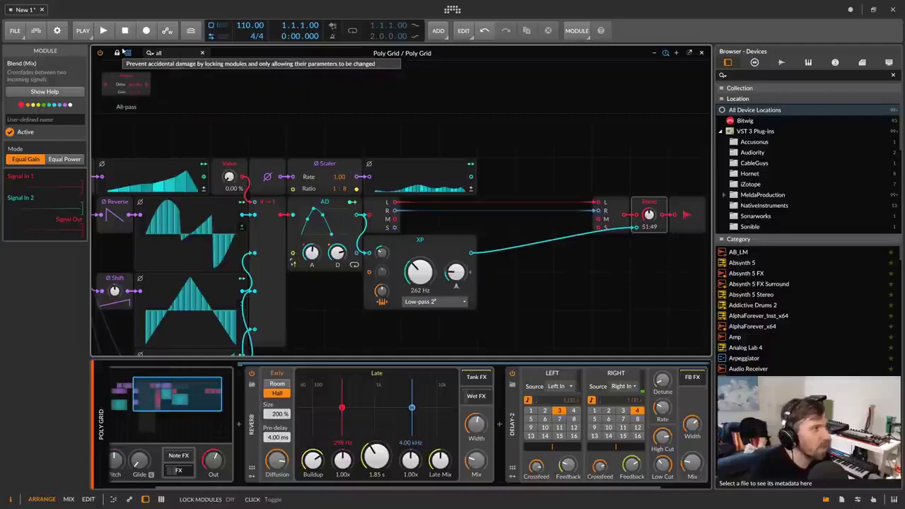
drag(439, 180, 473, 220)
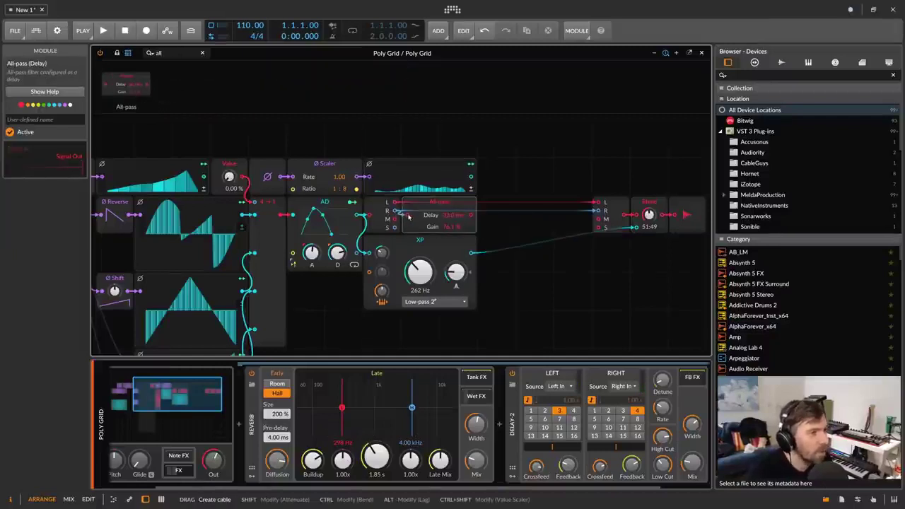
drag(593, 211, 594, 211)
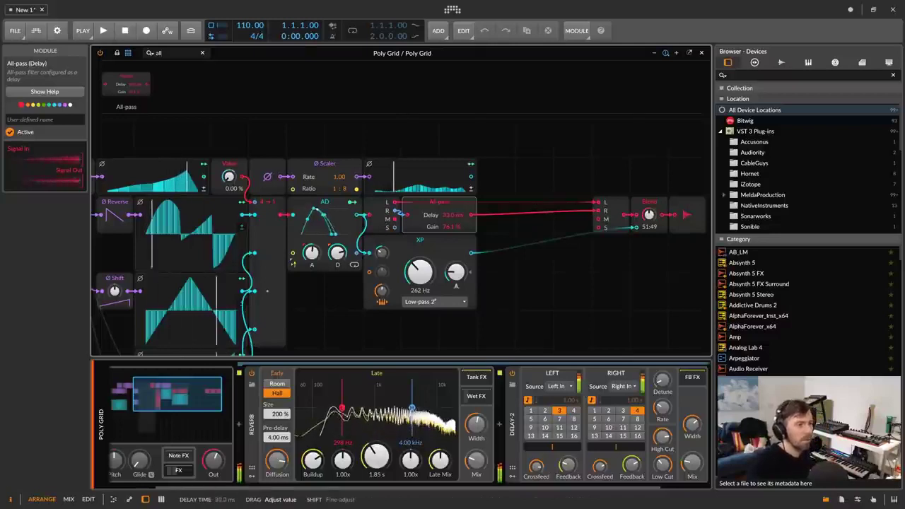
drag(445, 216, 445, 220)
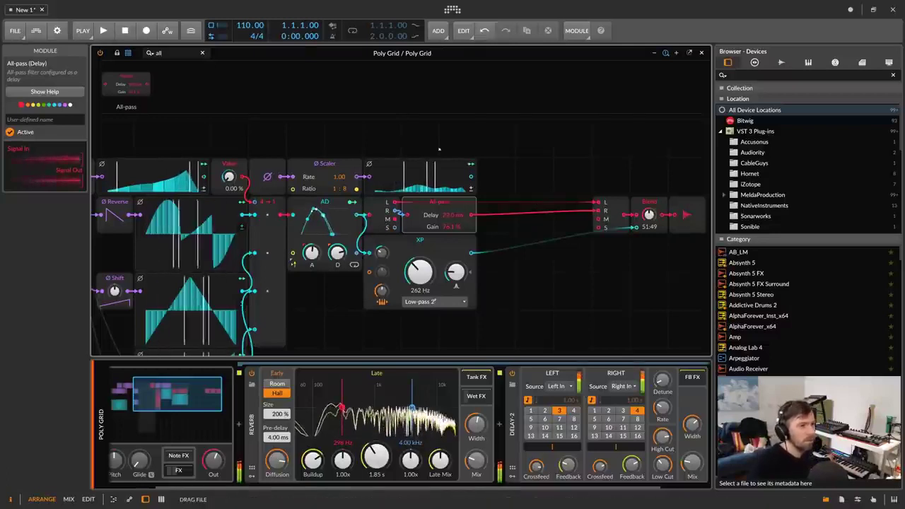
Step: Duplicate the All-pass module, route the left channel through the copy into Stereo Merge, and set its delay to 55.7 ms
key(ctrl+d)
drag(395, 203, 487, 215)
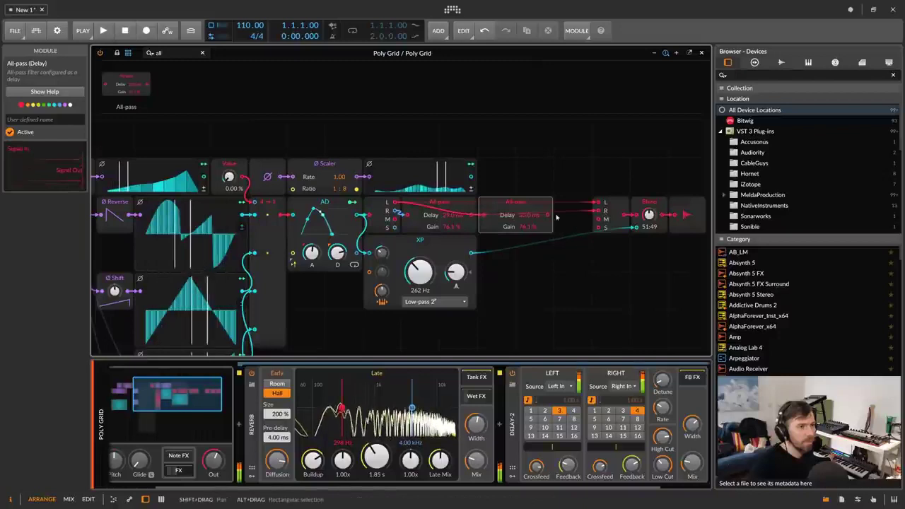
drag(548, 215, 599, 204)
drag(524, 215, 529, 177)
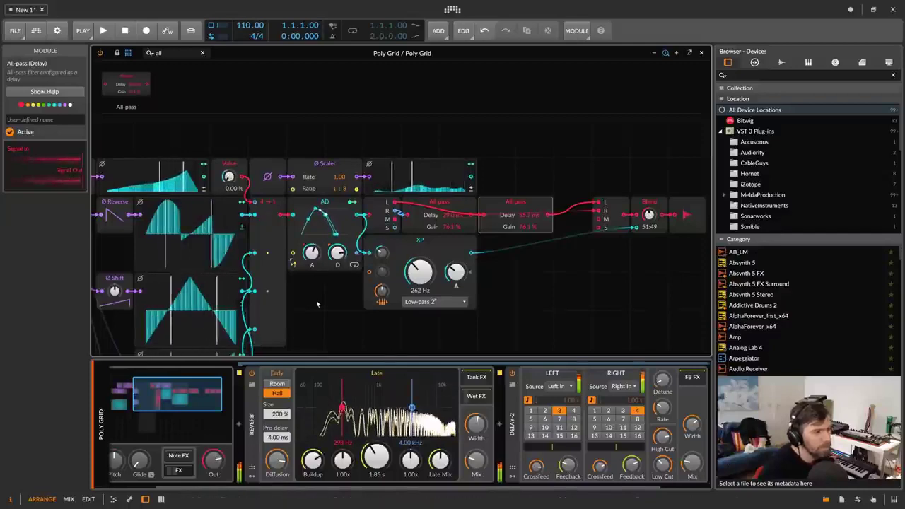
Step: Redraw the curves of the second and third wavetable Steps modules as smooth rounded waves
mouse_move(318, 301)
mouse_down()
mouse_move(374, 261)
mouse_move(428, 195)
mouse_move(512, 218)
mouse_move(488, 169)
mouse_up()
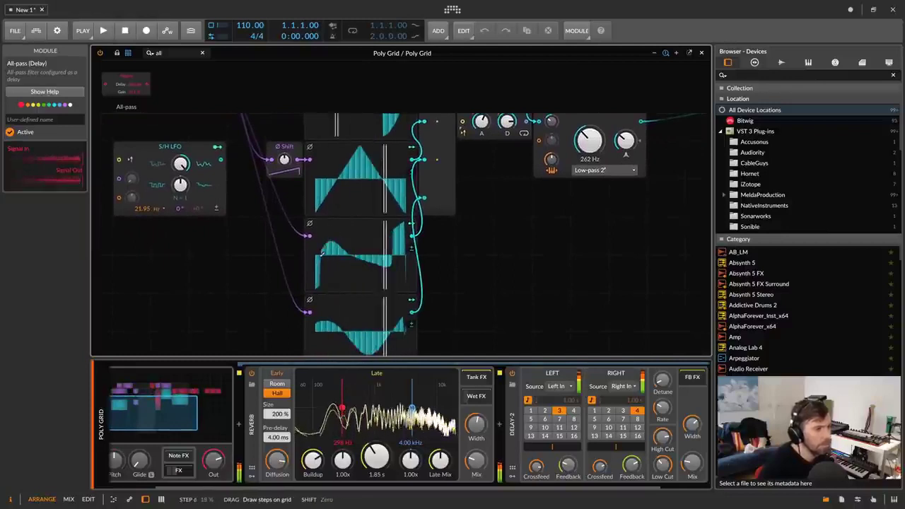
drag(382, 261, 407, 258)
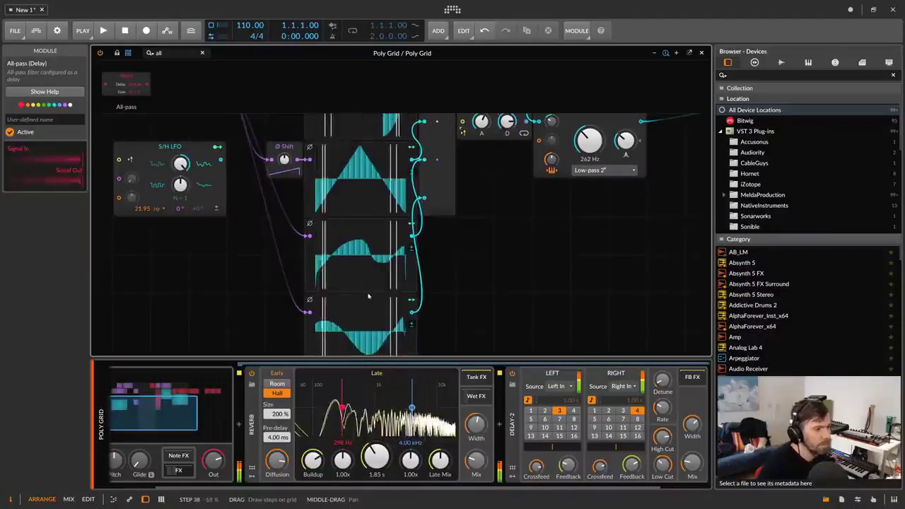
scroll(353, 261, up, 2)
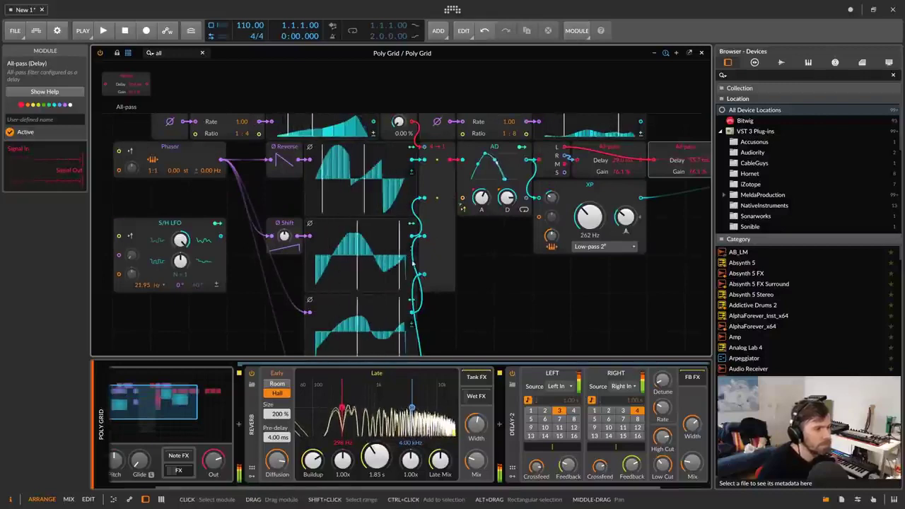
scroll(411, 264, up, 2)
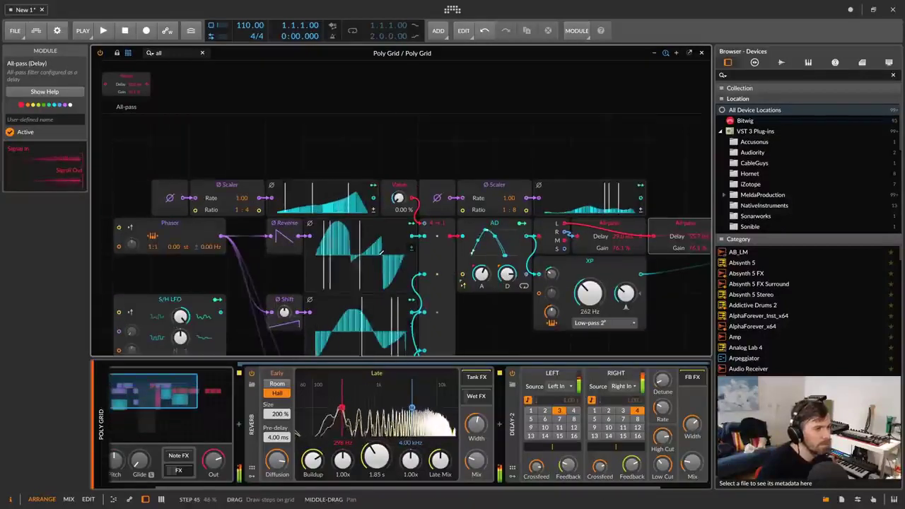
Step: Delete the Ø Reverse module and fill the first wavetable Steps module with a generated Sine shape
click(289, 234)
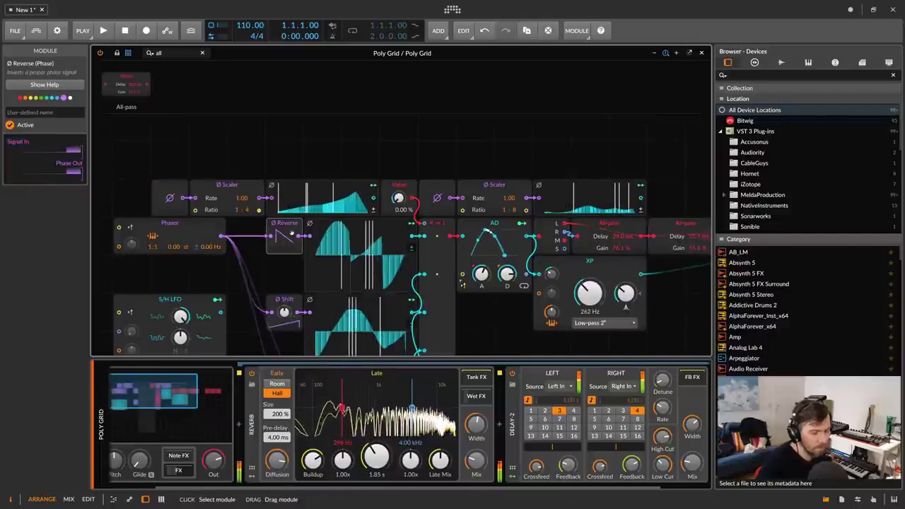
key(Delete)
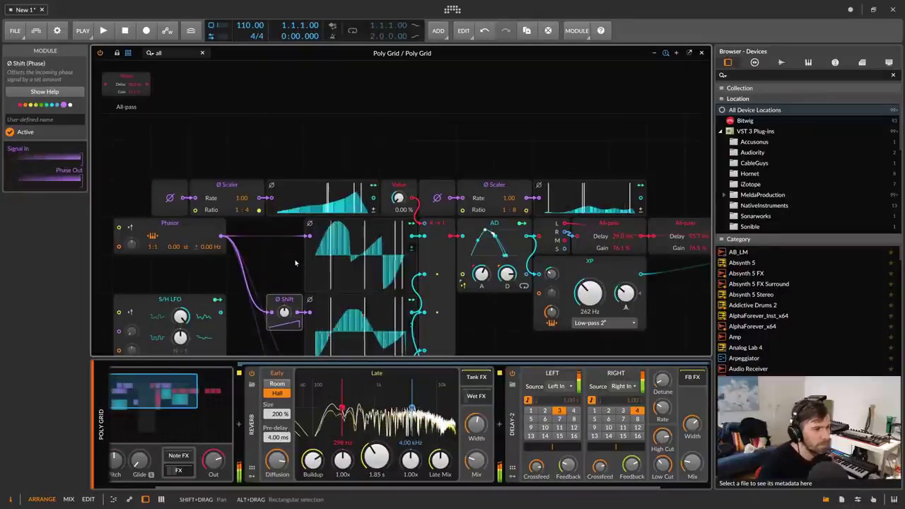
scroll(296, 258, down, 2)
scroll(296, 262, down, 4)
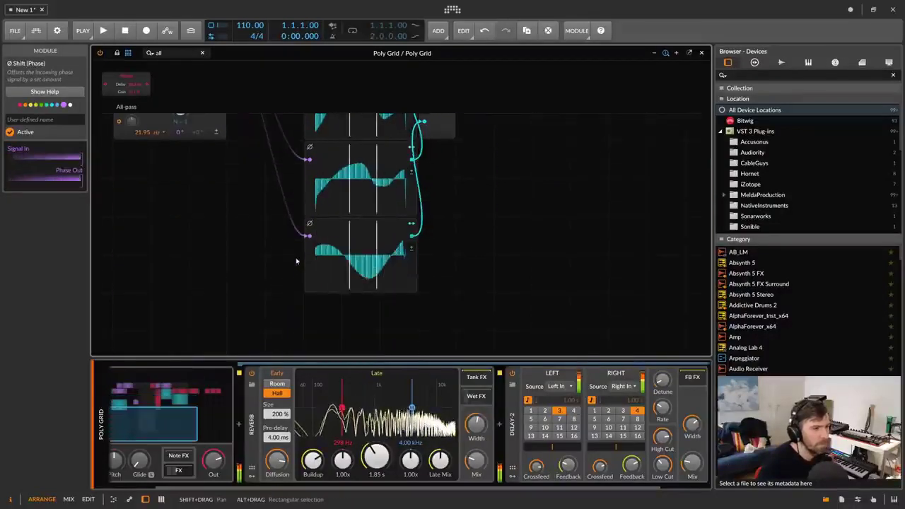
scroll(304, 262, up, 5)
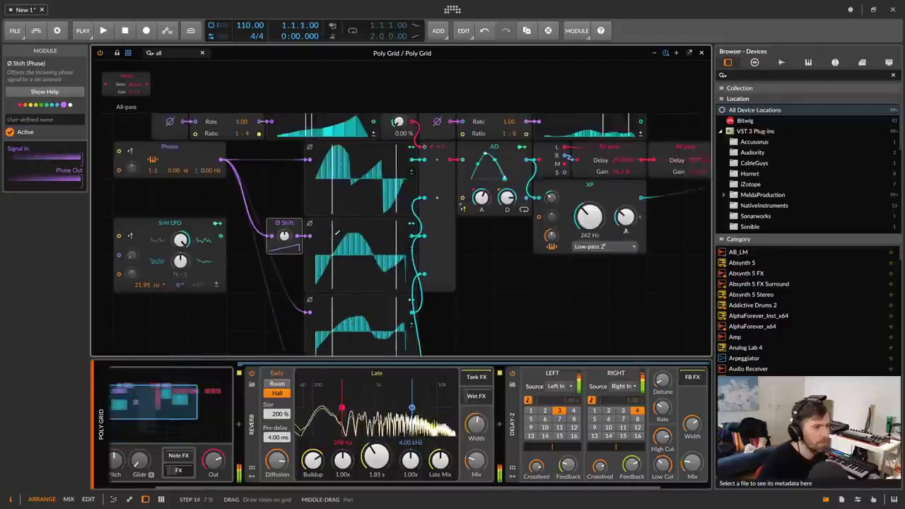
right_click(352, 200)
mouse_move(466, 253)
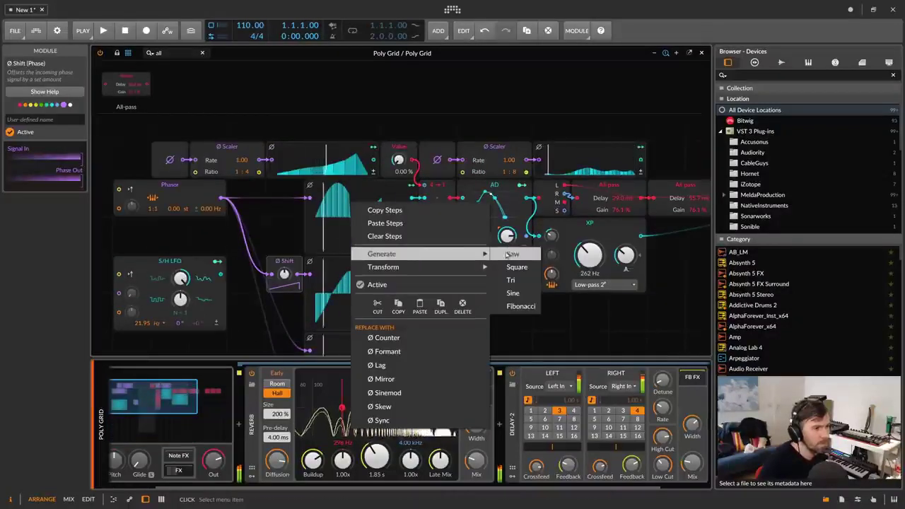
click(518, 293)
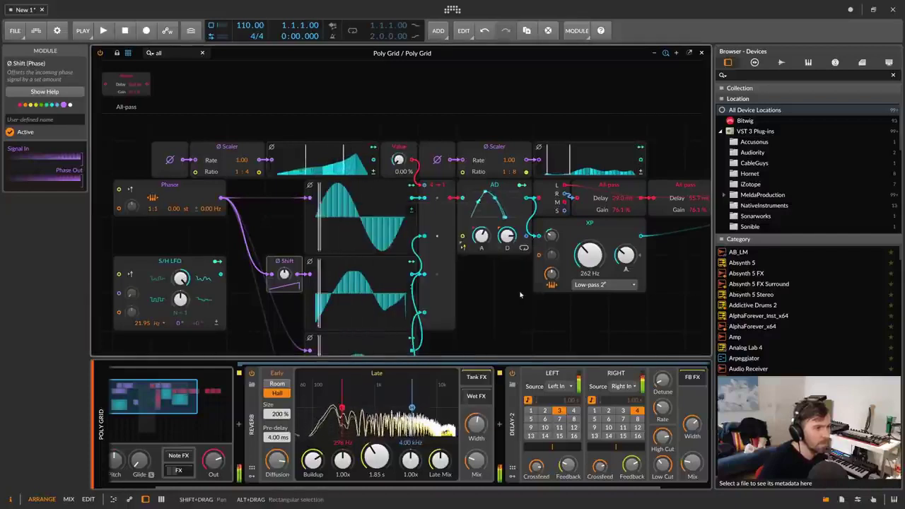
Step: Apply a Transform operation to the curves of the first and second wavetable Steps modules
right_click(366, 212)
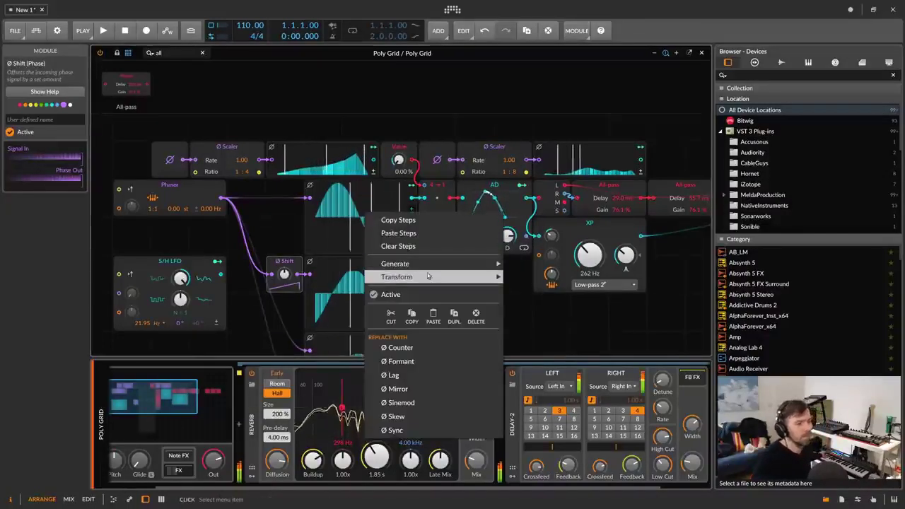
mouse_move(429, 276)
click(527, 277)
right_click(366, 281)
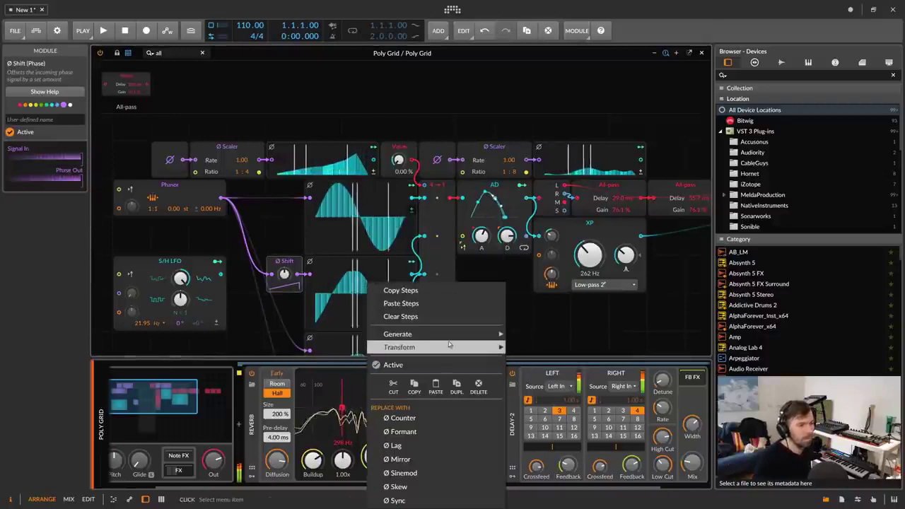
mouse_move(450, 345)
click(525, 347)
Step: Apply the same Transform operation to the curves of the third and fourth wavetable Steps modules
scroll(393, 295, down, 1)
scroll(393, 295, down, 1)
right_click(380, 281)
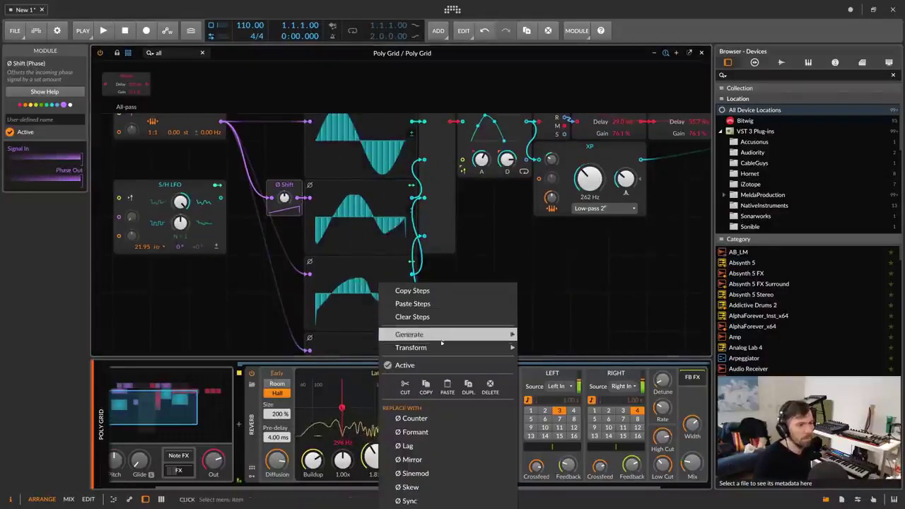
key(Escape)
scroll(414, 296, down, 2)
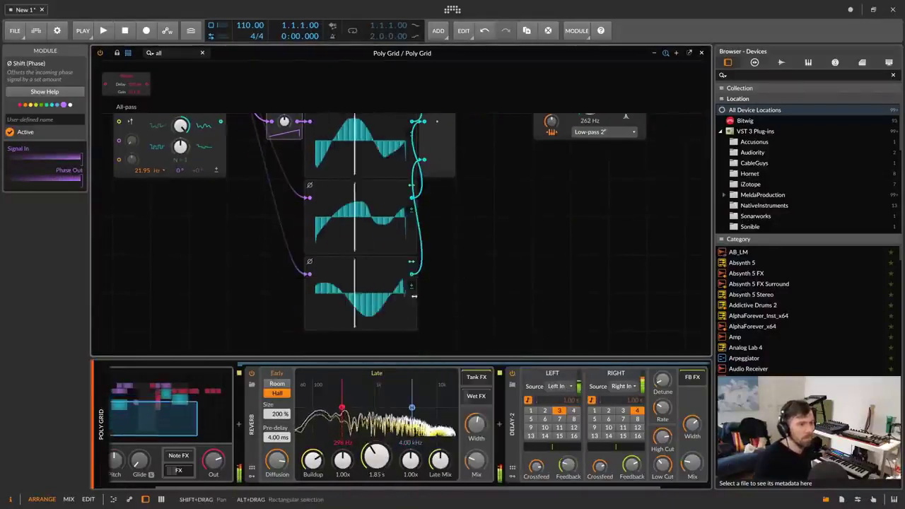
right_click(382, 279)
mouse_move(466, 346)
click(527, 347)
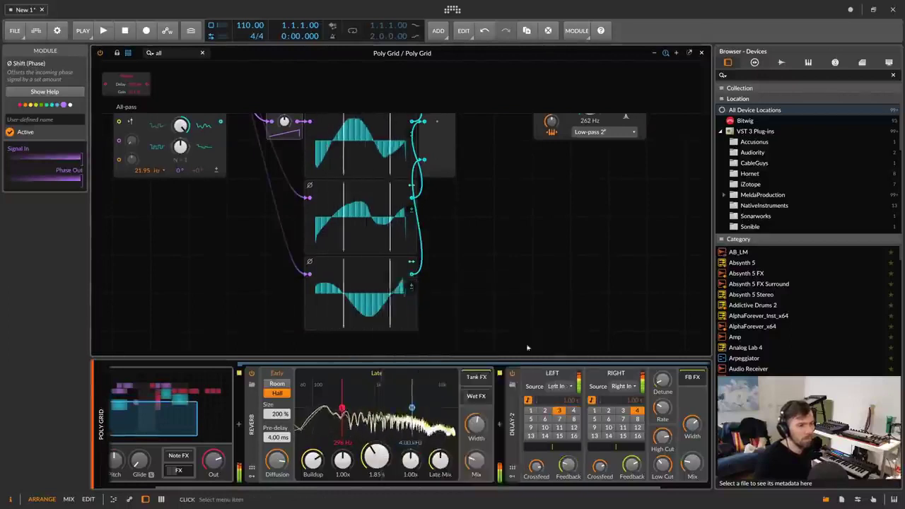
Step: Find the Low-pass module by searching for "low" and insert it between the Blend module and the audio output
scroll(448, 307, up, 2)
scroll(447, 308, up, 3)
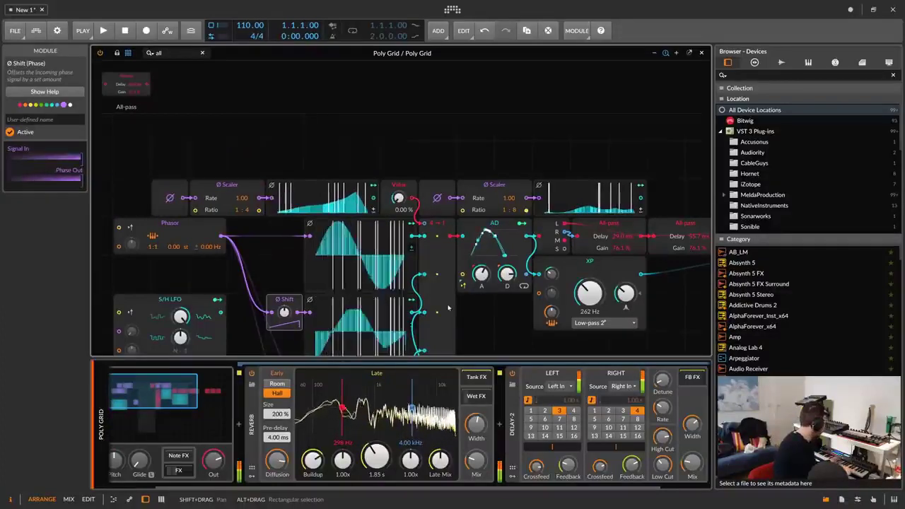
drag(528, 309, 279, 266)
drag(301, 230, 302, 259)
drag(172, 53, 135, 55)
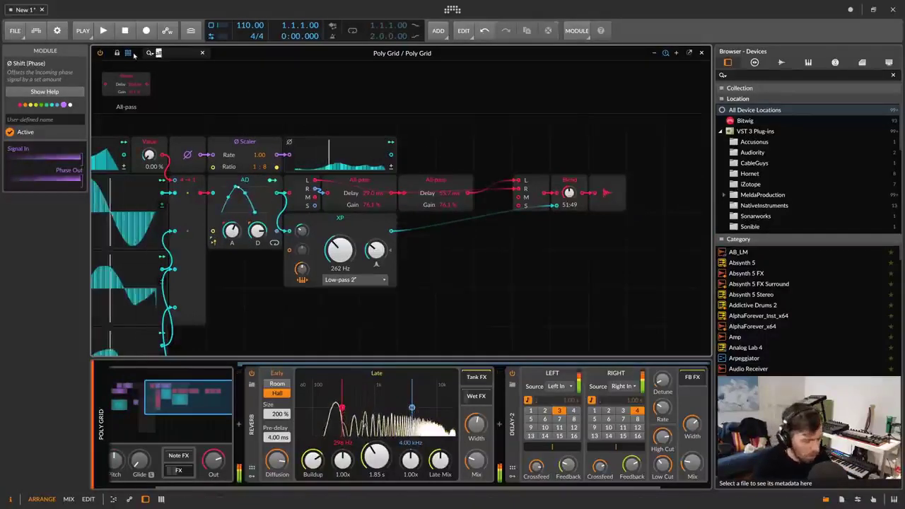
text(lo)
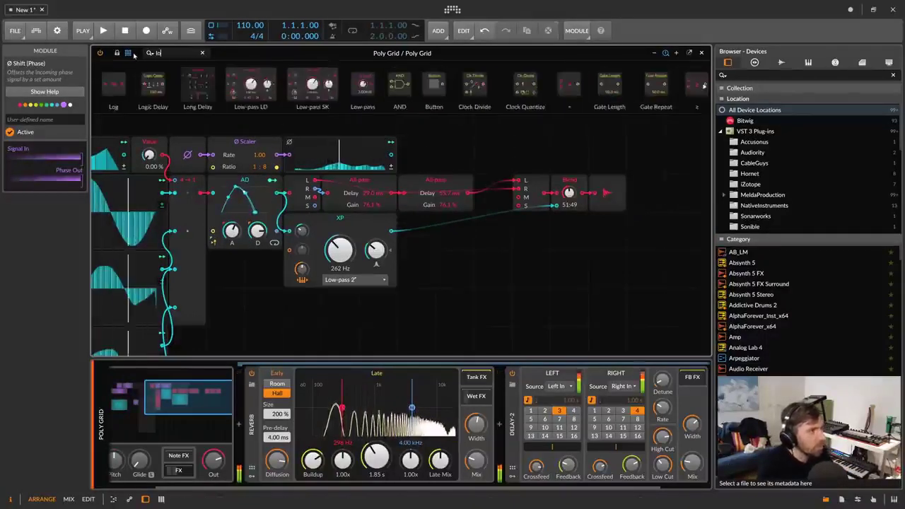
text(w)
drag(239, 84, 607, 197)
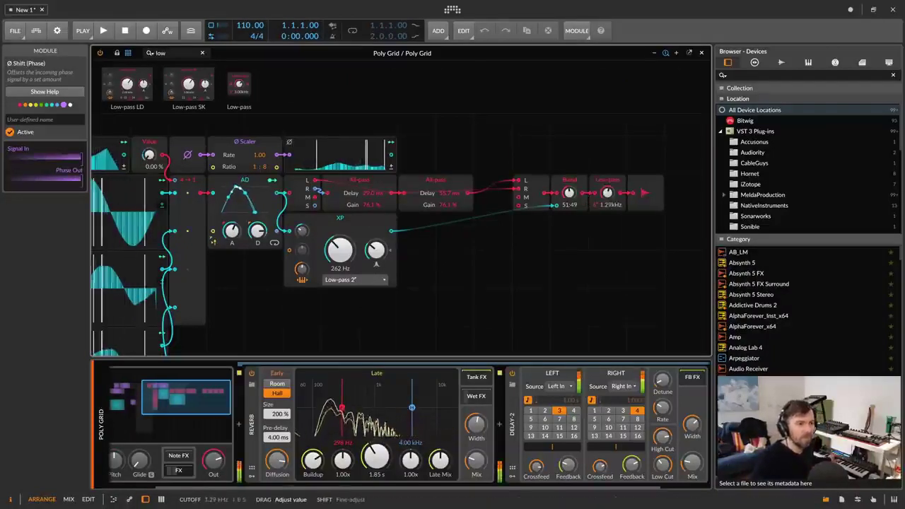
Step: Raise the Low-pass cutoff to about 5.5 kHz and set the Blend to 61:39, with the device's output level slightly reduced
drag(607, 193, 607, 179)
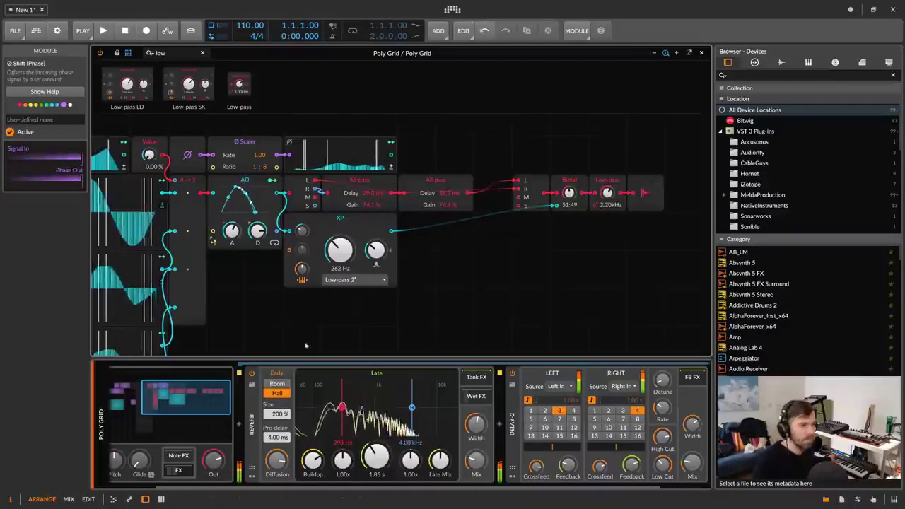
drag(214, 459, 213, 466)
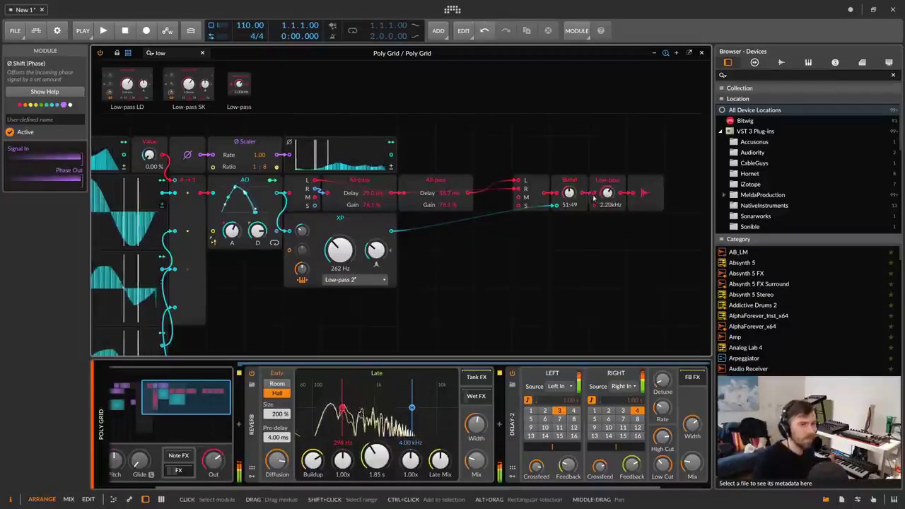
drag(607, 193, 607, 185)
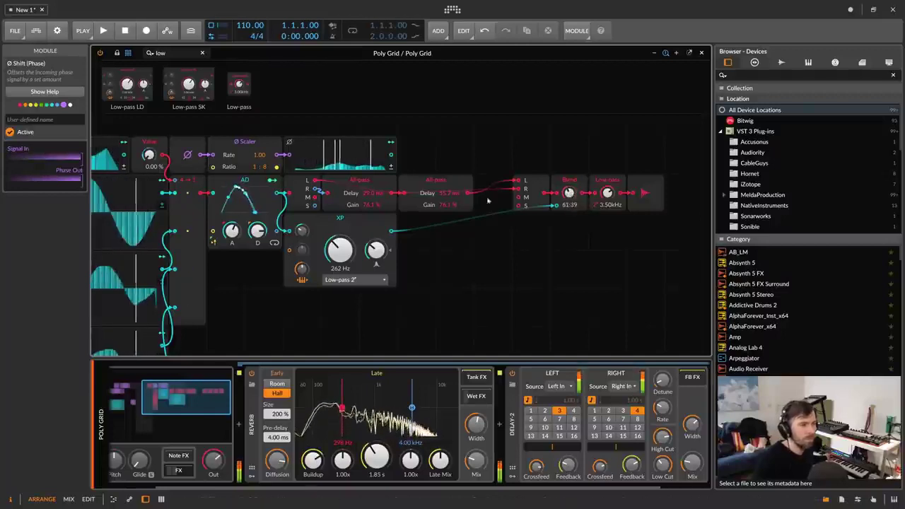
drag(607, 193, 607, 185)
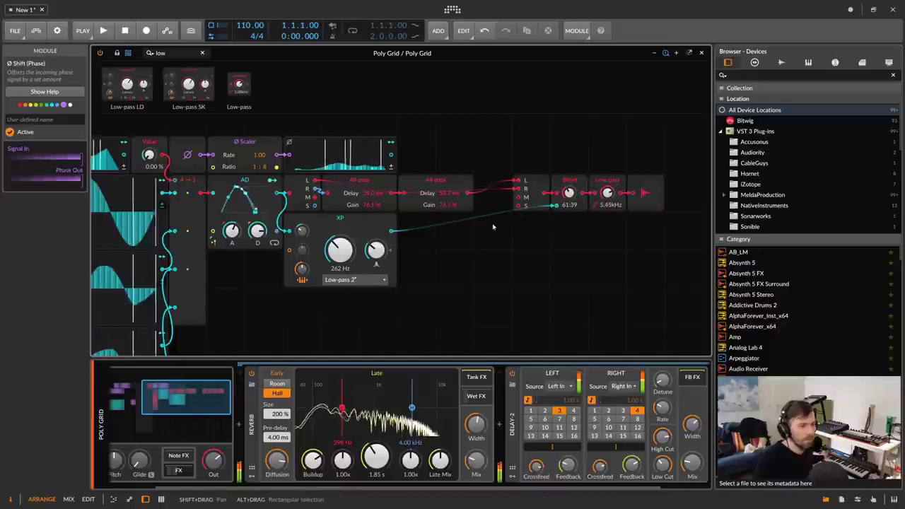
Step: Select the S/H LFO module below the Phasor to access its pitch modulation settings
drag(271, 319, 507, 256)
drag(231, 290, 322, 268)
click(322, 269)
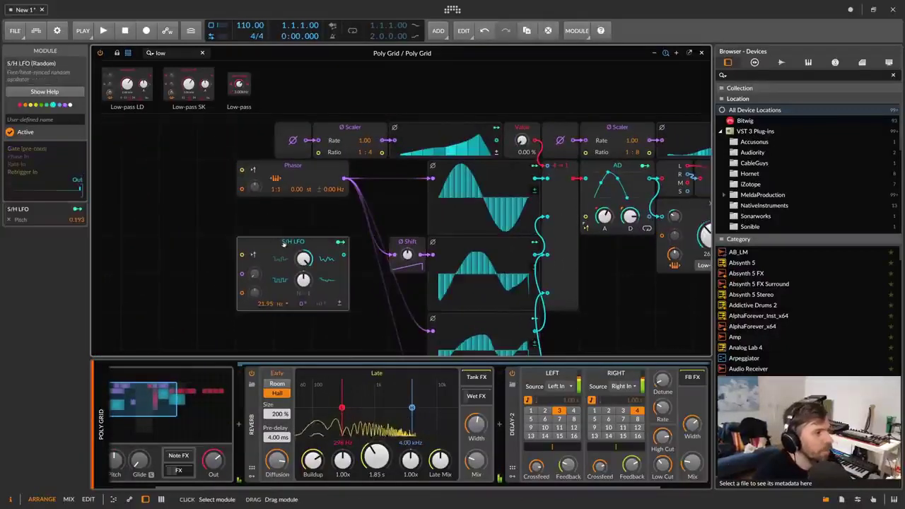